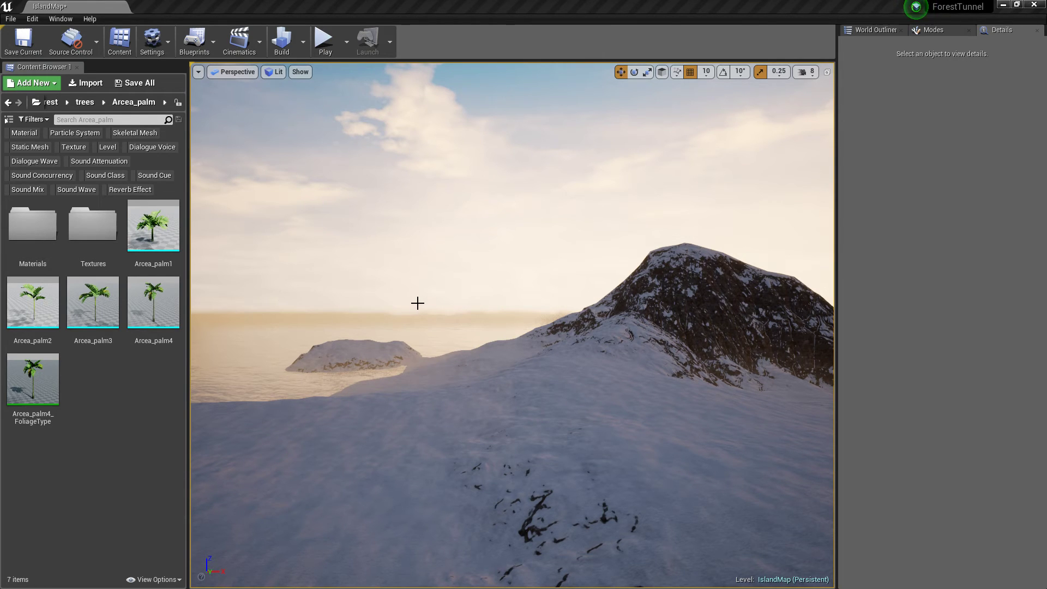
# Playtest the snowy island from a spot on the ground, run the character towards the mountain, and end the session
pyautogui.moveTo(417, 299); pyautogui.dragTo(200, 343, button='right')
pyautogui.moveTo(418, 300); pyautogui.dragTo(761, 303, button='right')
pyautogui.moveTo(513, 305); pyautogui.dragTo(512, 491, button='right')
pyautogui.moveTo(382, 360); pyautogui.dragTo(406, 349, button='right')
pyautogui.moveTo(512, 349); pyautogui.dragTo(537, 371, button='right')
pyautogui.rightClick(339, 328)
pyautogui.click(395, 298)
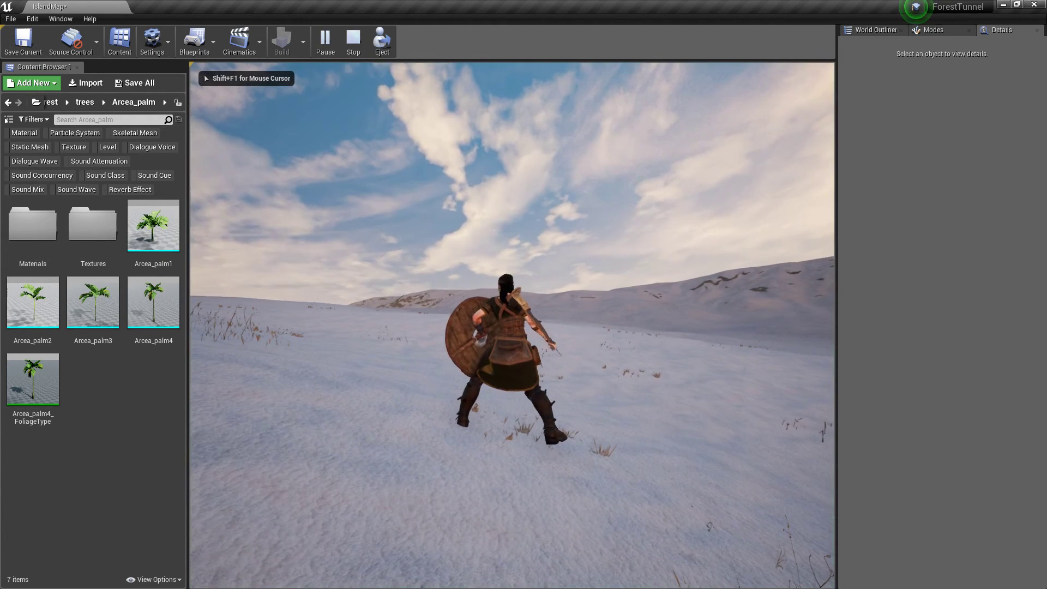
pyautogui.press('a')
pyautogui.press('d')
pyautogui.press('w')
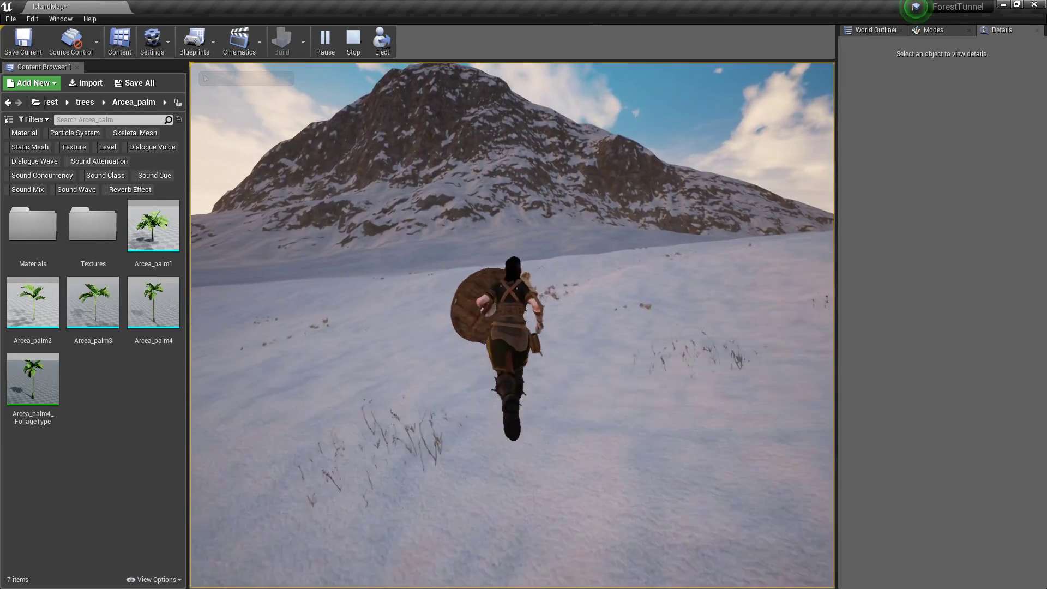
pyautogui.press('Escape')
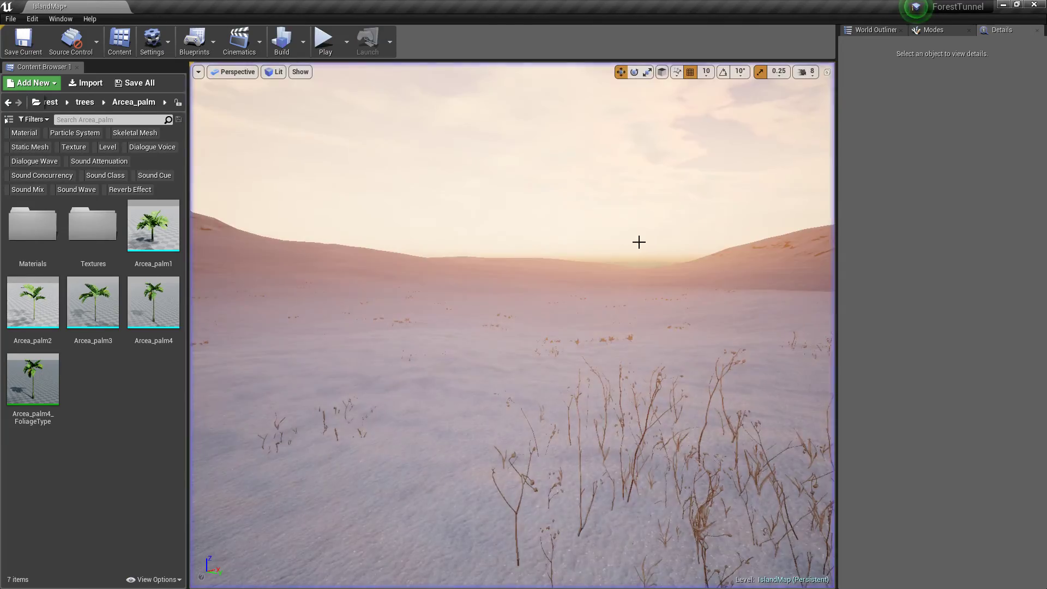
# Select the PP_Global post process volume and examine its properties, including the Post Process Volume Settings
pyautogui.moveTo(512, 325); pyautogui.dragTo(849, 133, button='right')
pyautogui.click(862, 31)
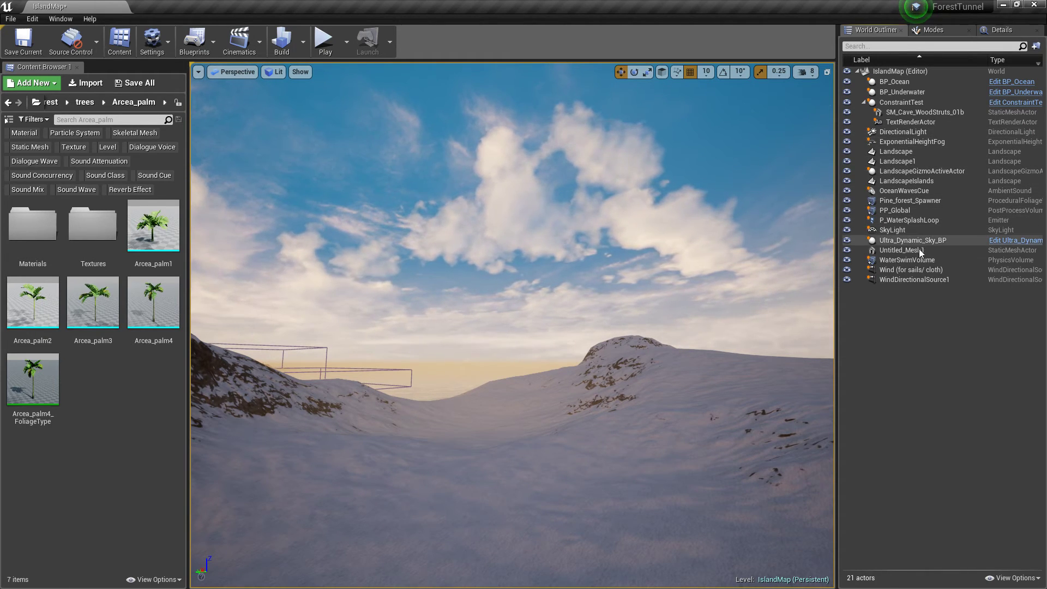
pyautogui.click(907, 212)
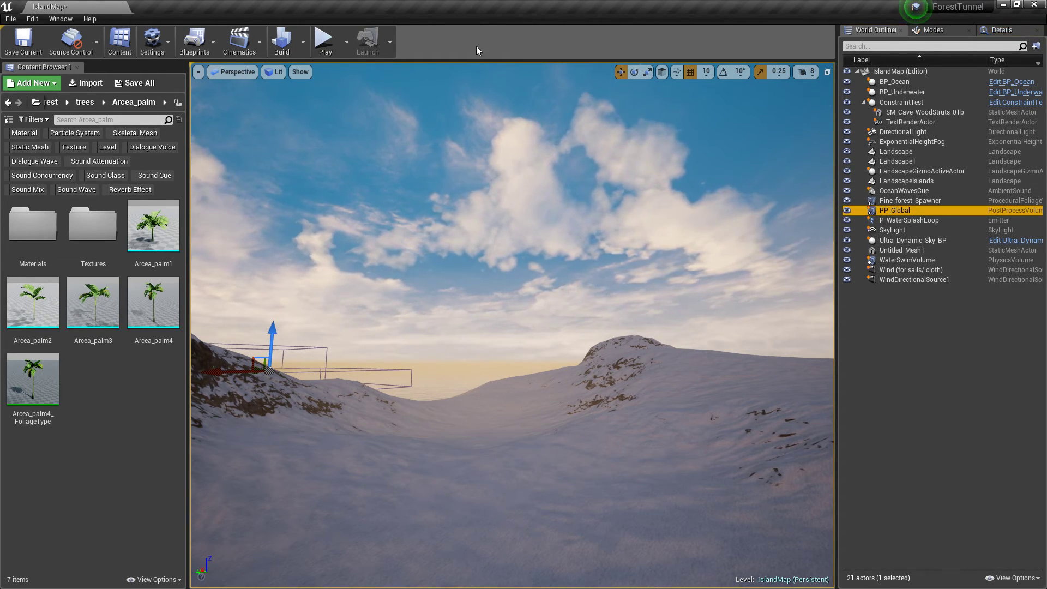
pyautogui.click(60, 19)
pyautogui.moveTo(76, 40)
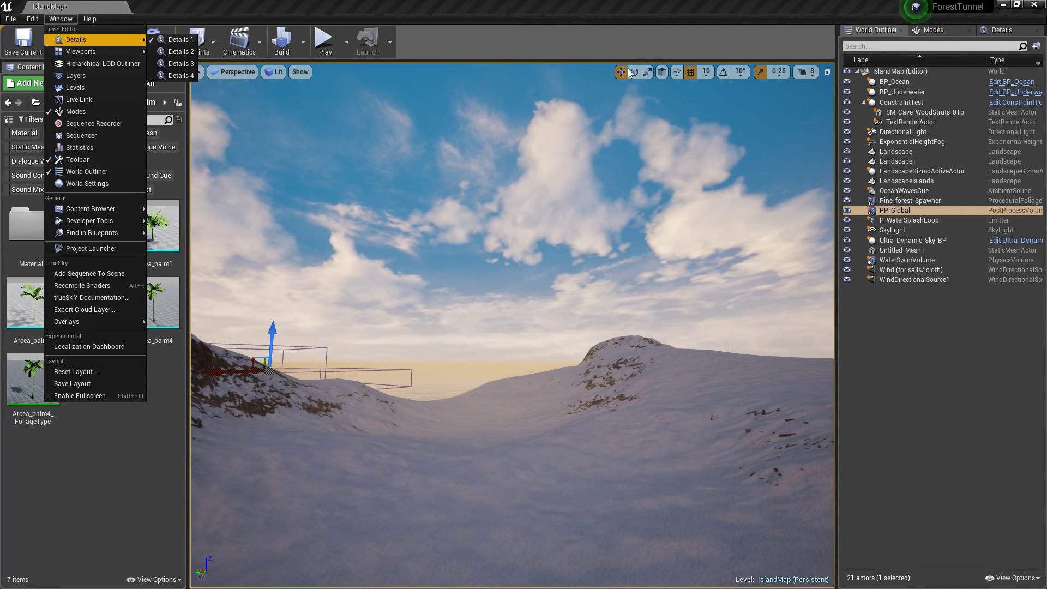
pyautogui.click(1001, 29)
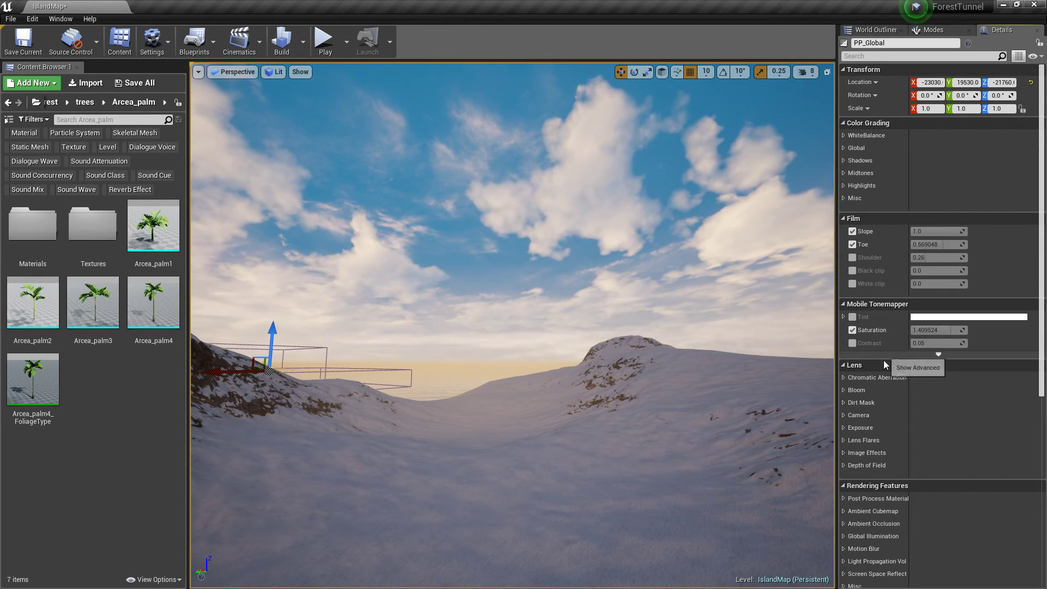
pyautogui.scroll(-5, 884, 365)
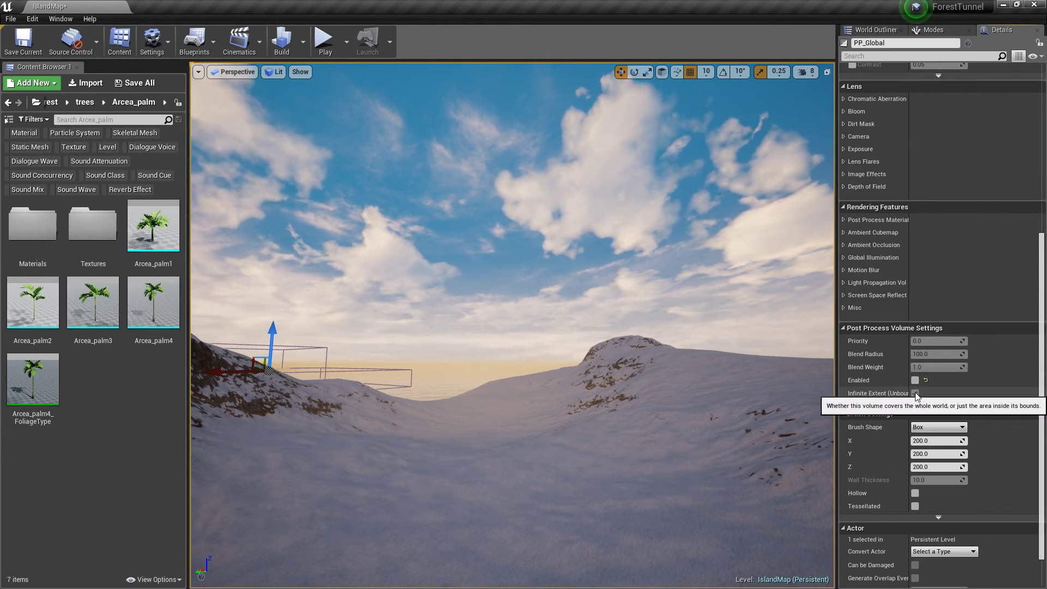
pyautogui.click(927, 32)
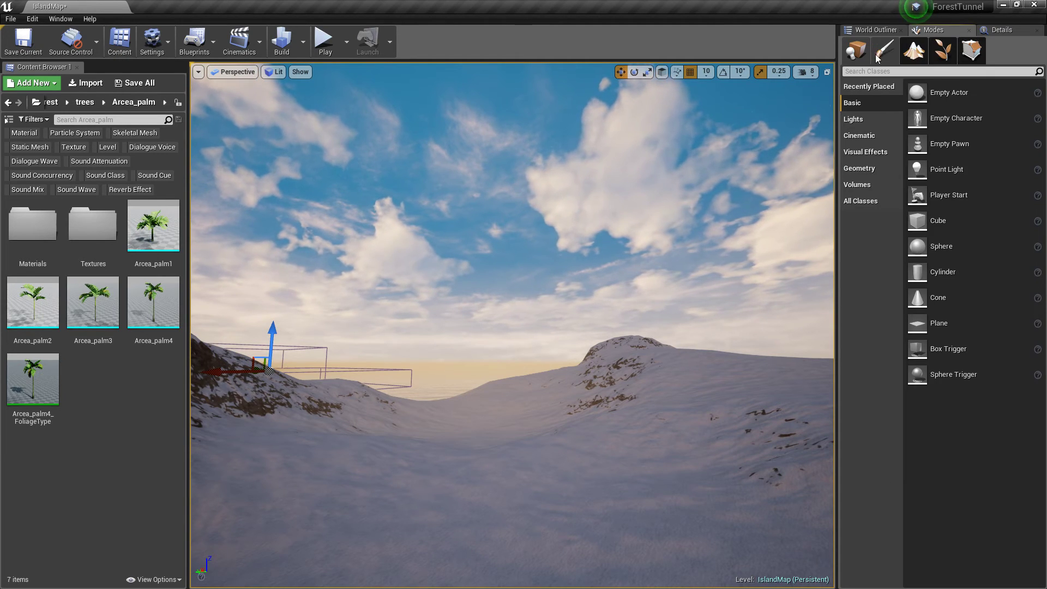
pyautogui.click(875, 30)
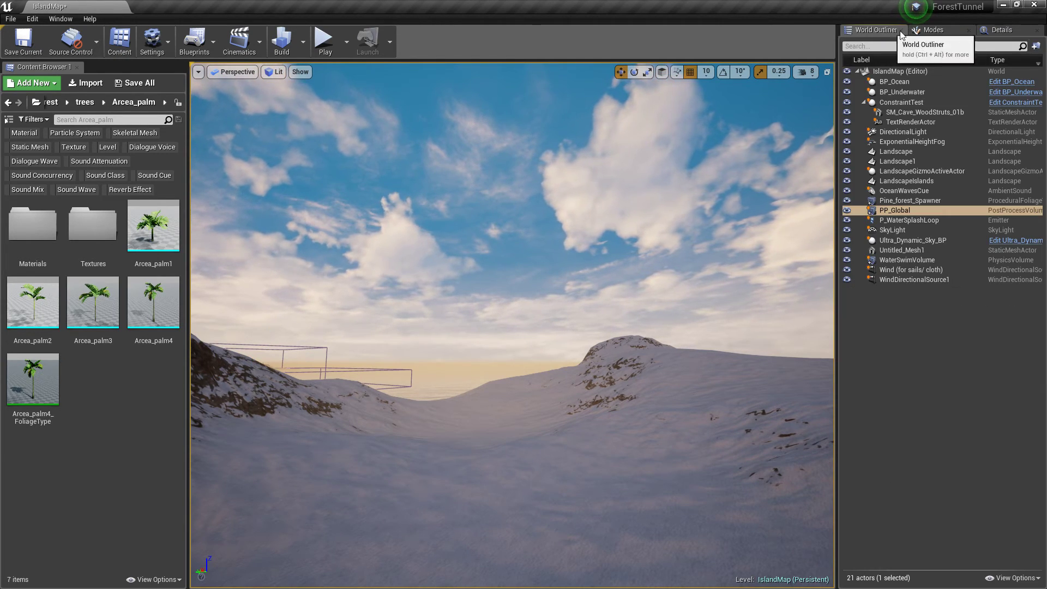
pyautogui.click(1002, 30)
pyautogui.scroll(-1, 918, 507)
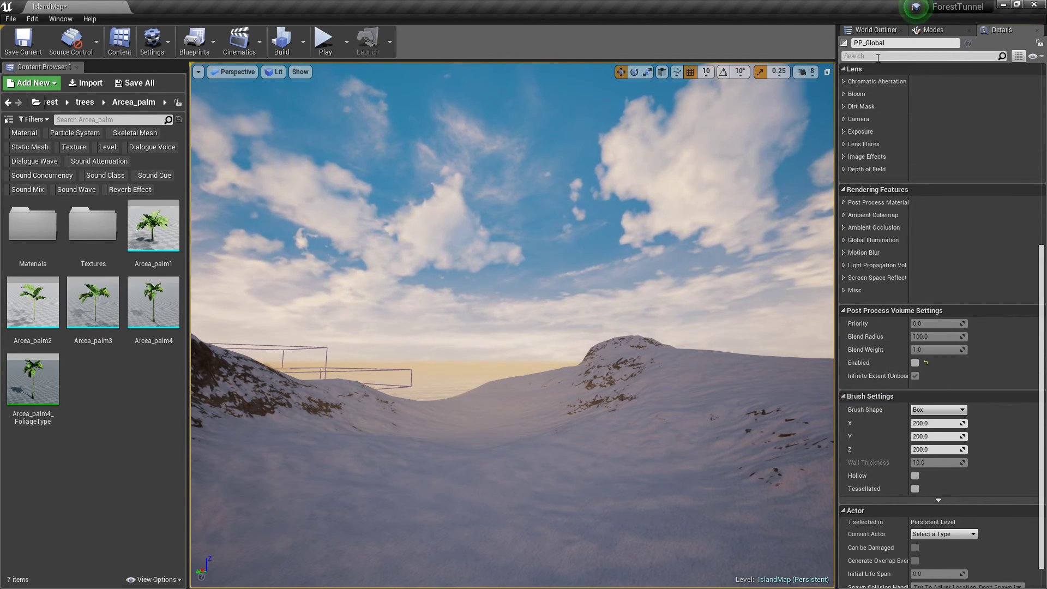
# Delete the PP_Global post process volume from the level
pyautogui.click(886, 28)
pyautogui.press('Delete')
pyautogui.click(573, 350)
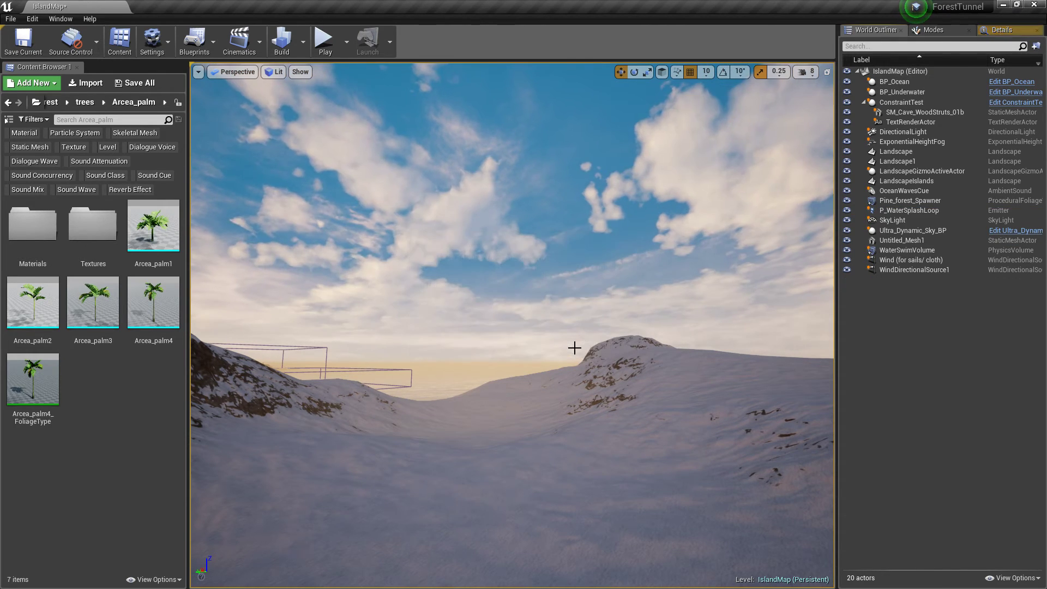
pyautogui.moveTo(680, 226); pyautogui.dragTo(567, 261, button='right')
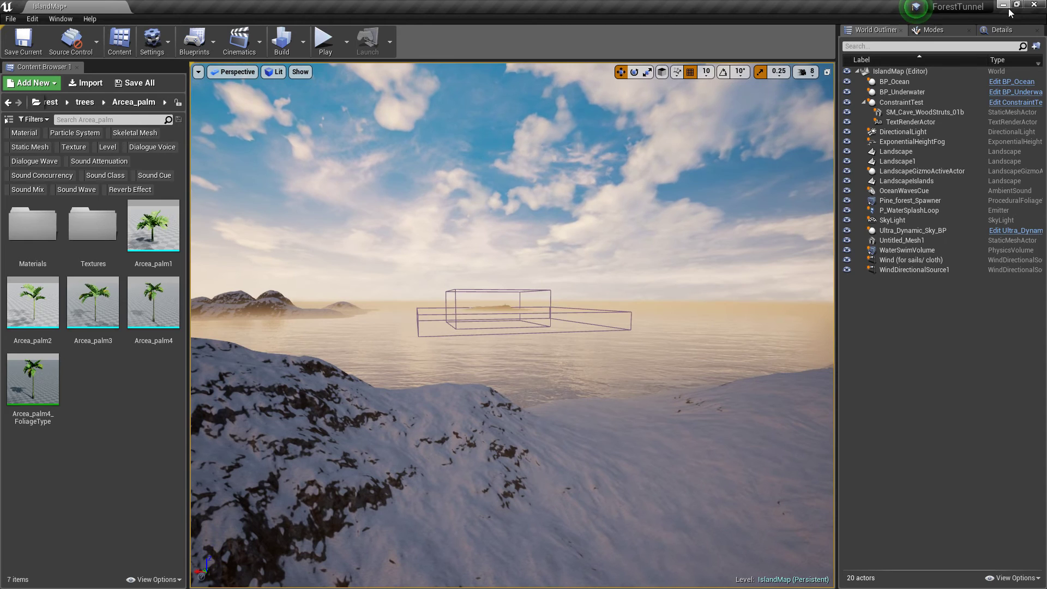
pyautogui.click(1004, 31)
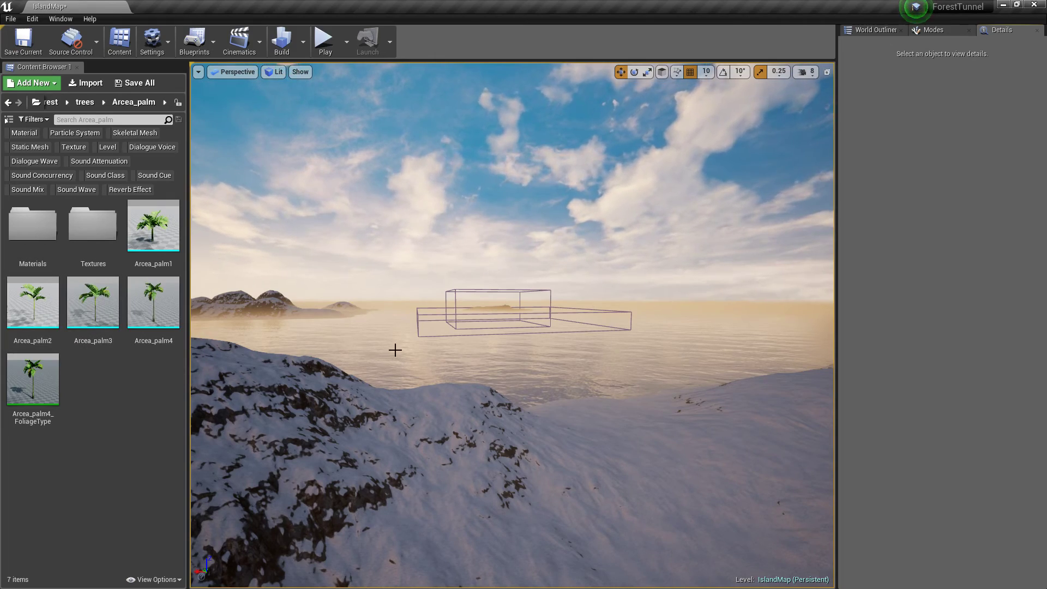
# Place a new Post Process Volume from the Visual Effects actors onto the snow between the hills
pyautogui.moveTo(410, 349); pyautogui.dragTo(410, 349, button='right')
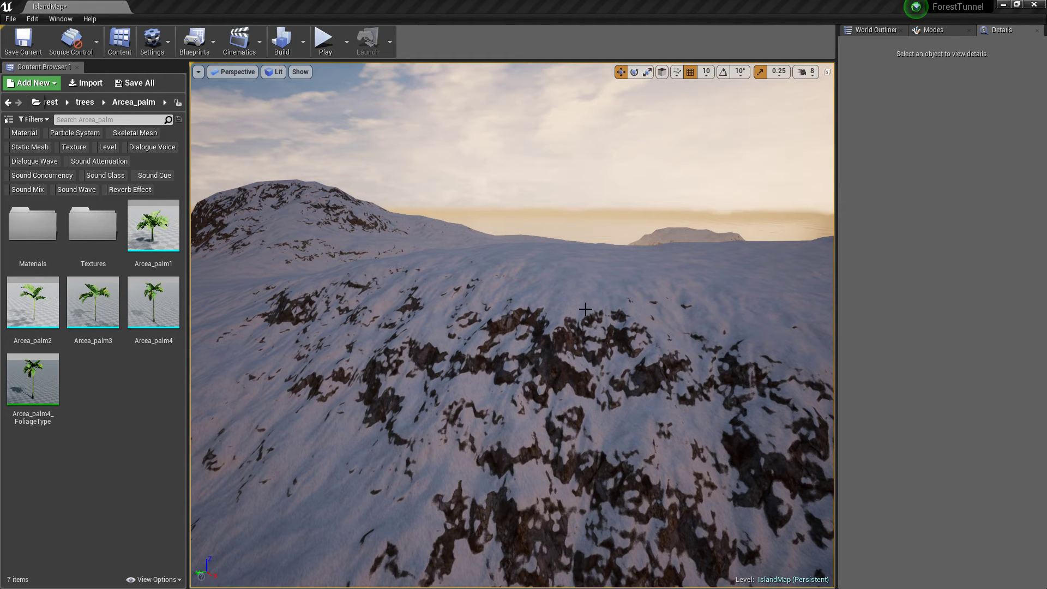
pyautogui.moveTo(585, 309); pyautogui.dragTo(585, 309, button='right')
pyautogui.moveTo(270, 181); pyautogui.dragTo(270, 181, button='right')
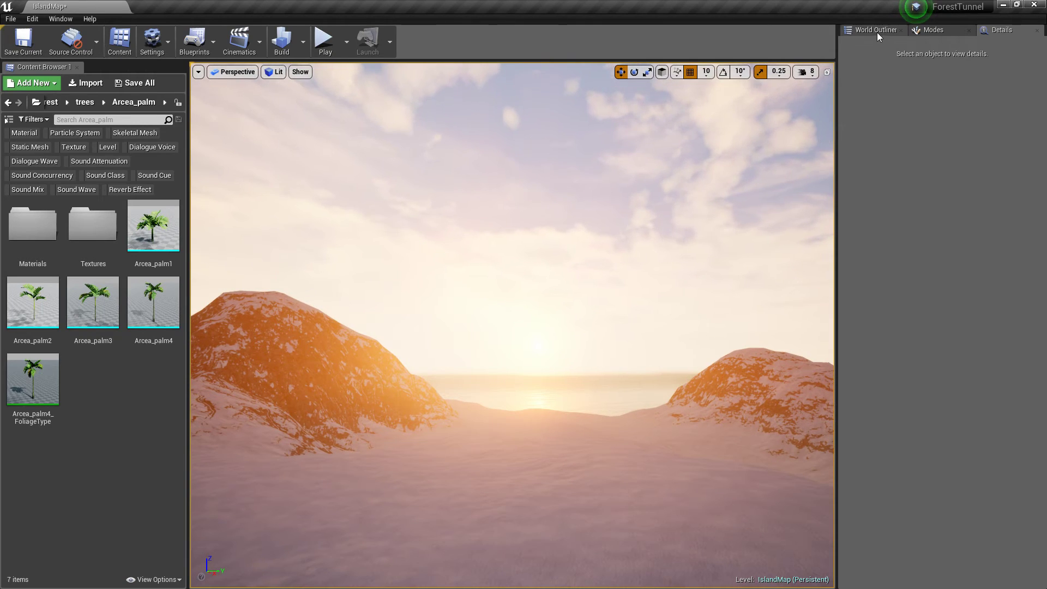
pyautogui.click(934, 30)
pyautogui.click(856, 50)
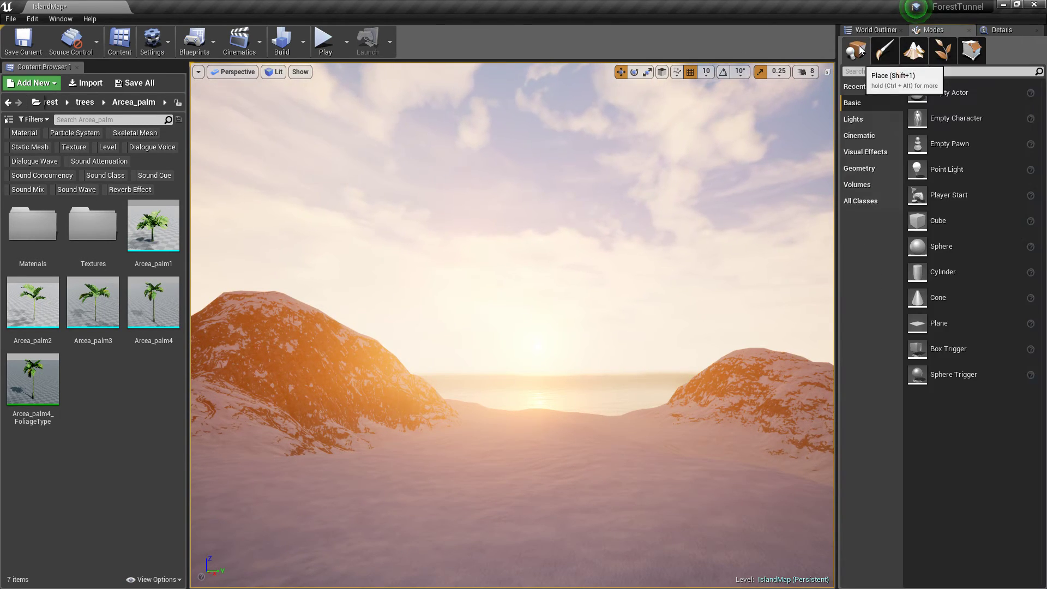
pyautogui.click(858, 152)
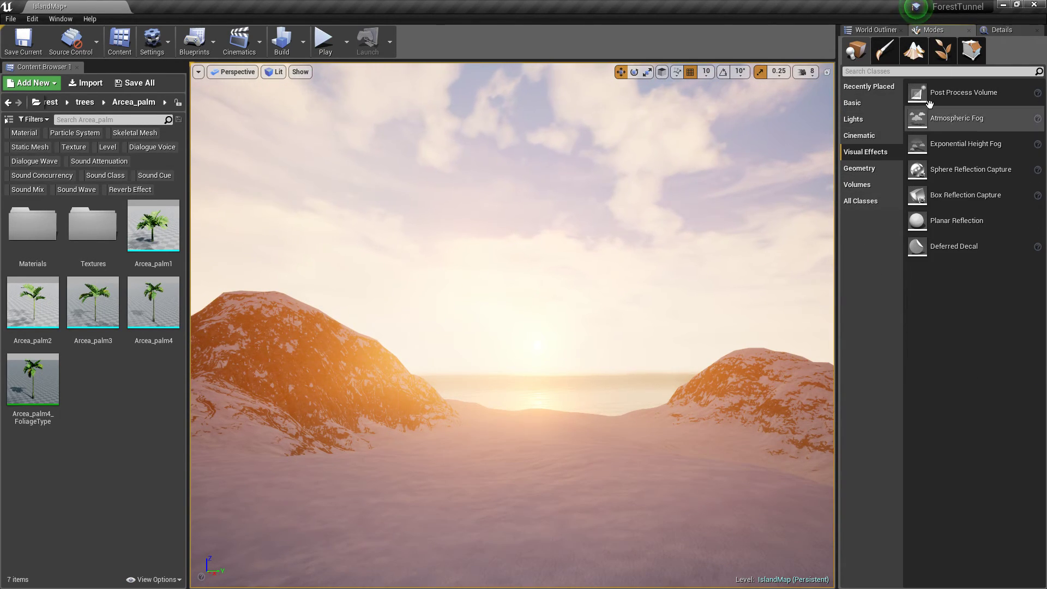
pyautogui.moveTo(929, 102); pyautogui.dragTo(540, 493)
pyautogui.moveTo(540, 493); pyautogui.dragTo(583, 398, button='right')
pyautogui.press('s')
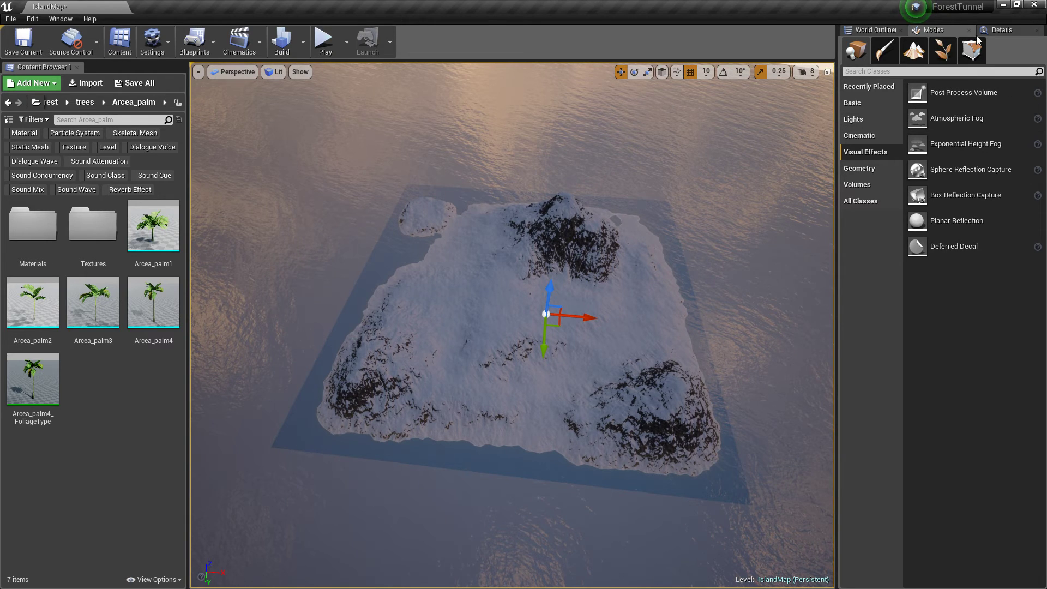
# Scale the new post process volume to 5000 on X, Y and Z and move it along Y across the island
pyautogui.click(1002, 29)
pyautogui.scroll(5, 974, 138)
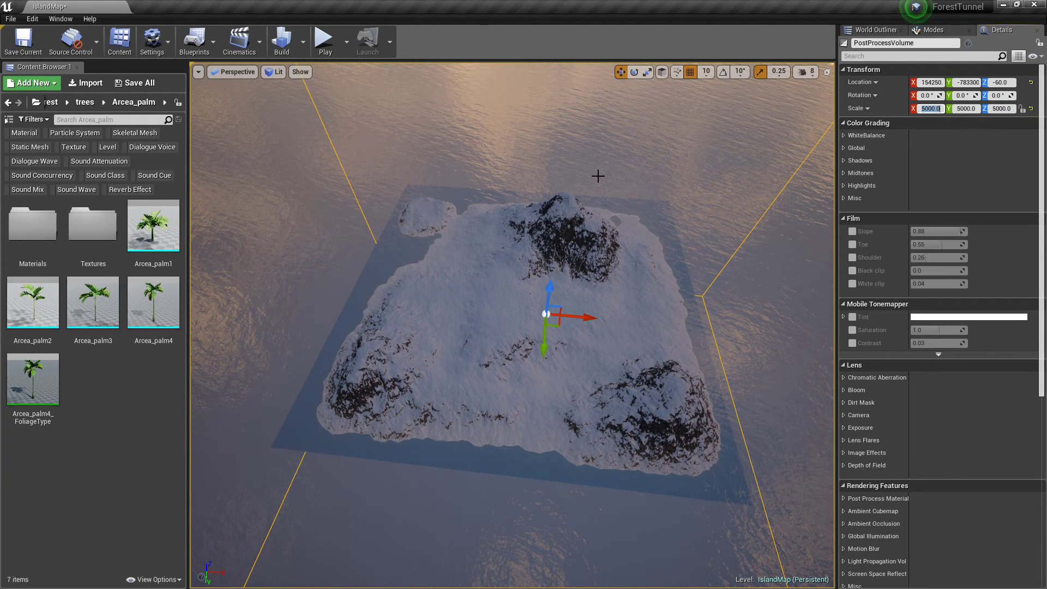
pyautogui.moveTo(586, 187); pyautogui.dragTo(492, 294, button='right')
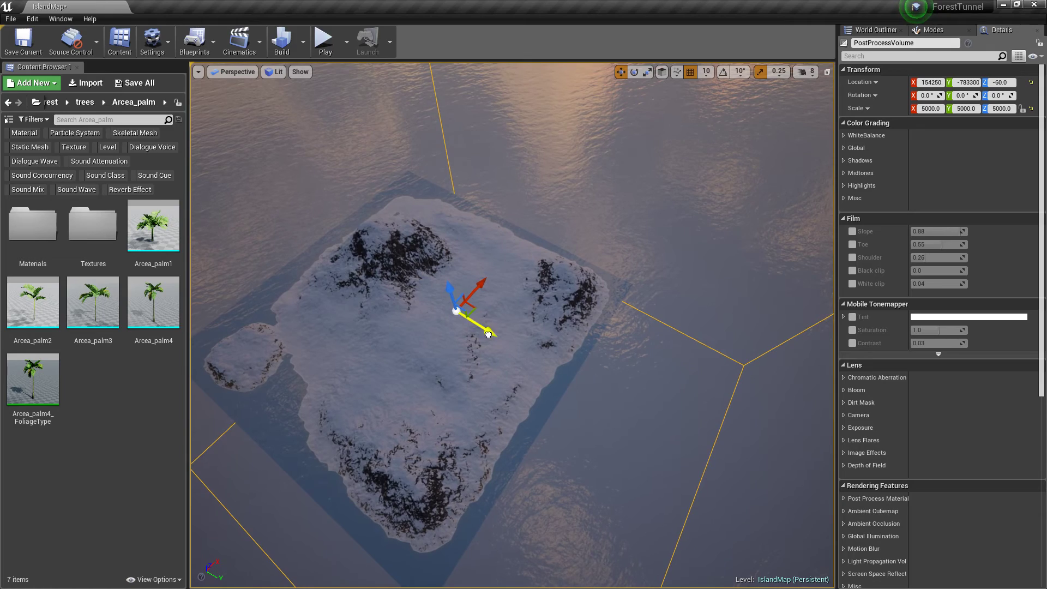
pyautogui.moveTo(486, 334); pyautogui.dragTo(319, 248)
pyautogui.moveTo(613, 323); pyautogui.dragTo(641, 272, button='right')
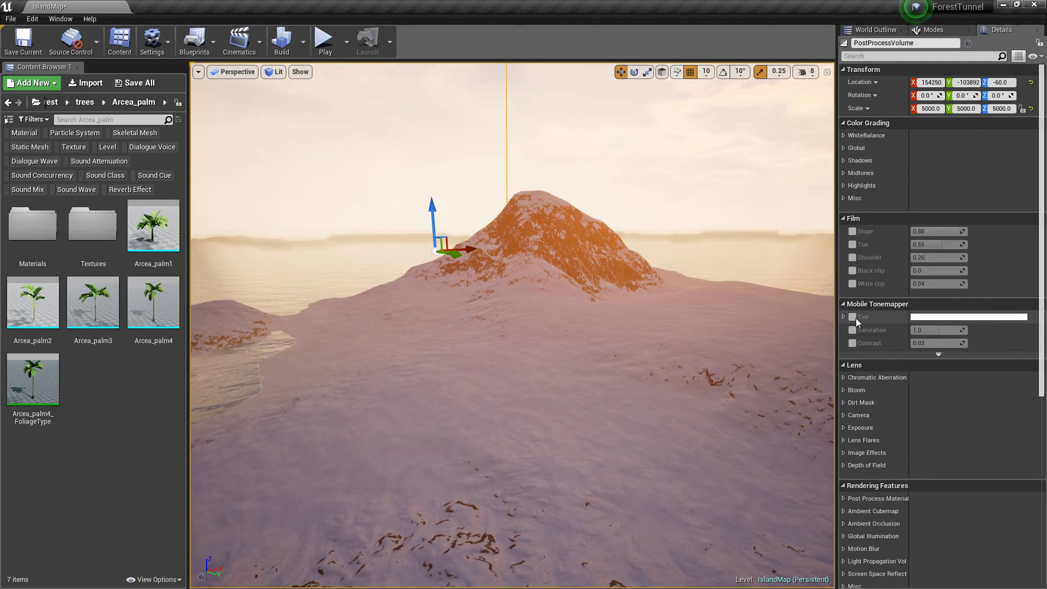
# Set the post process volume's Mobile Tonemapper tint colour to light blue, hex sRGB BEDCFFFF
pyautogui.click(933, 319)
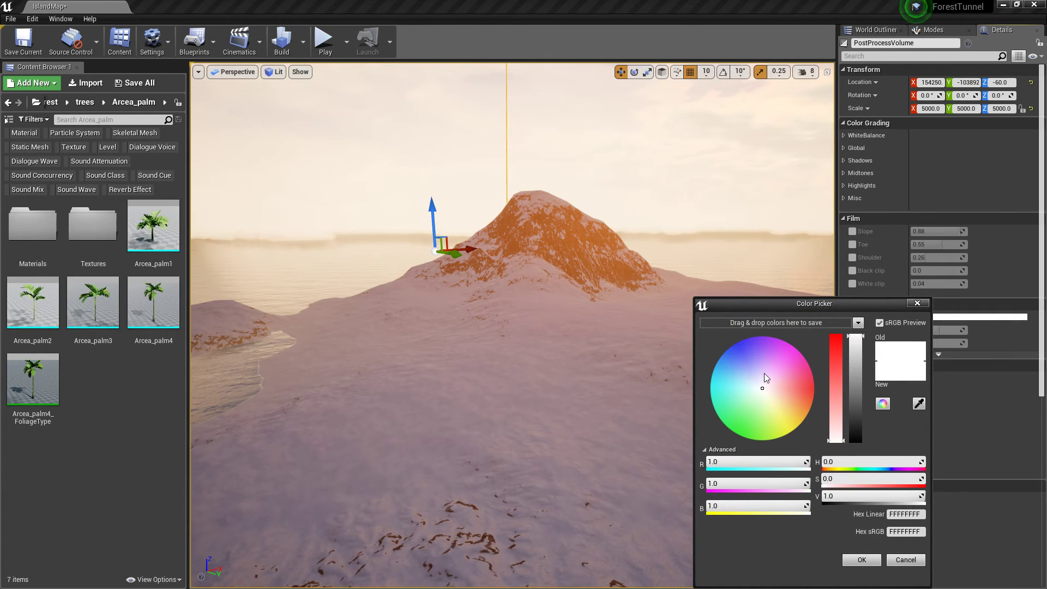
pyautogui.moveTo(763, 377)
pyautogui.mouseDown()
pyautogui.moveTo(735, 381)
pyautogui.moveTo(753, 376)
pyautogui.mouseUp()
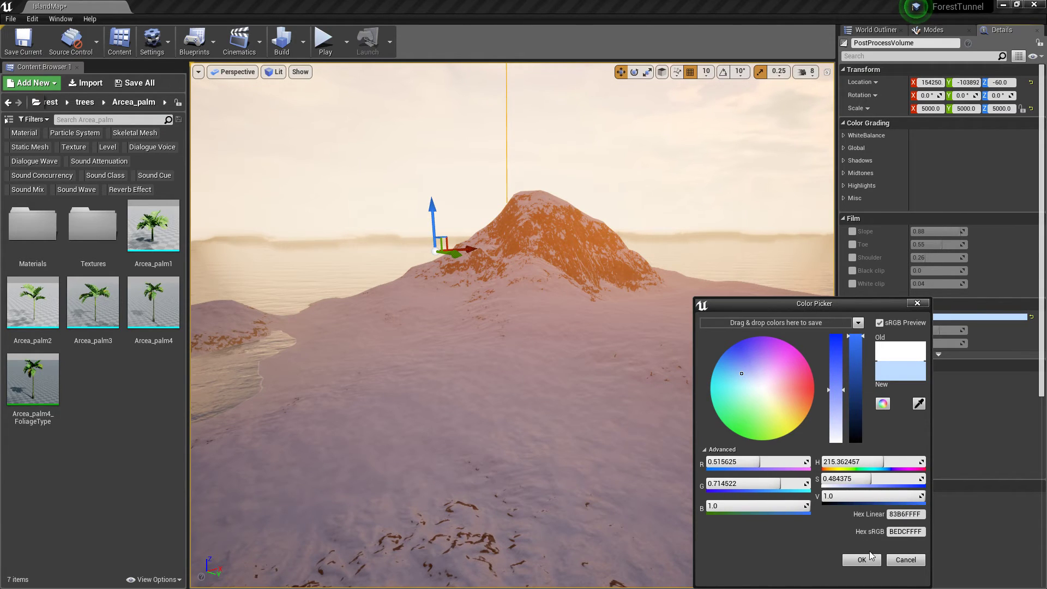
pyautogui.moveTo(650, 326); pyautogui.dragTo(651, 284, button='right')
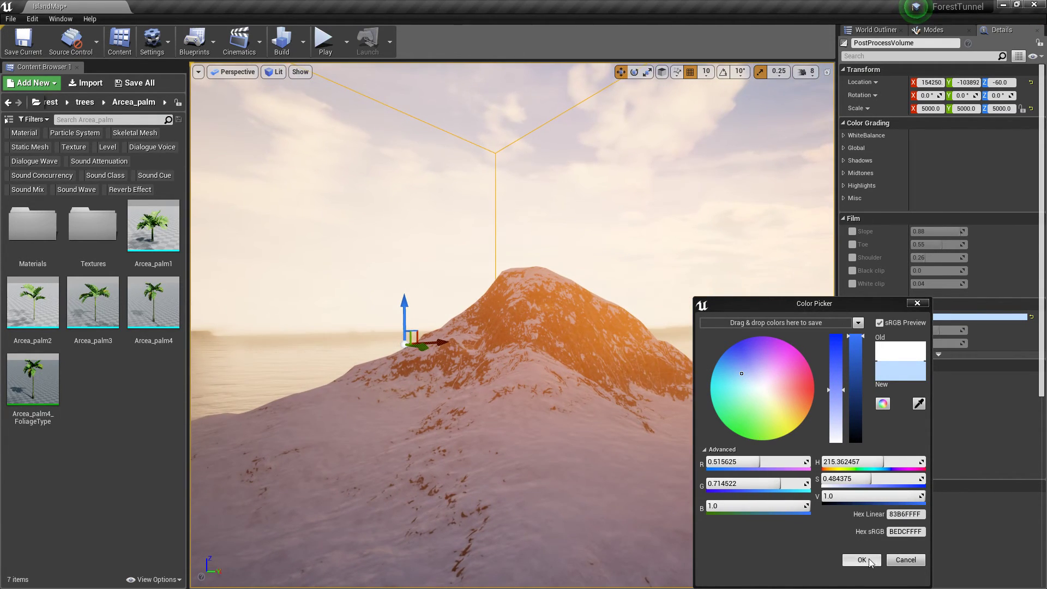
pyautogui.click(864, 559)
# Select the Ultra_Dynamic_Sky_BP actor and reset its Time Of Day to the default 1130
pyautogui.click(682, 244)
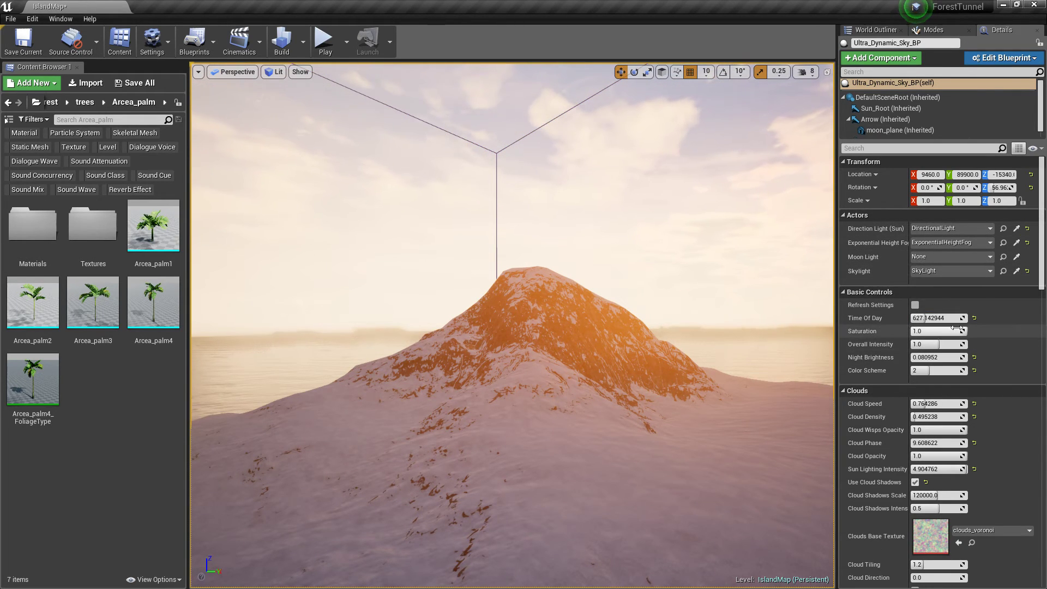
pyautogui.click(974, 318)
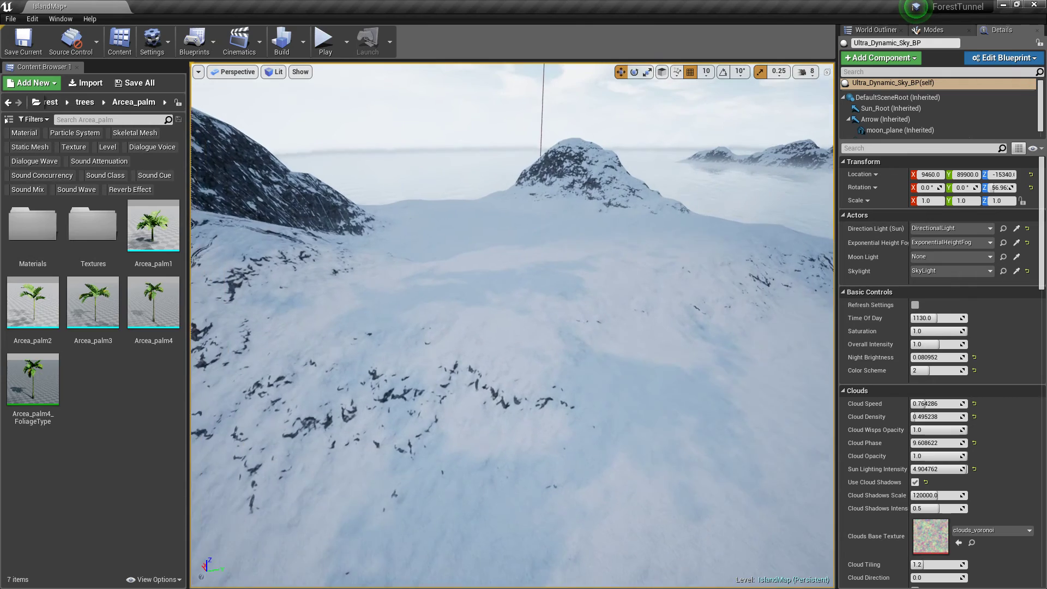
pyautogui.press('w')
pyautogui.moveTo(512, 325); pyautogui.dragTo(674, 154, button='right')
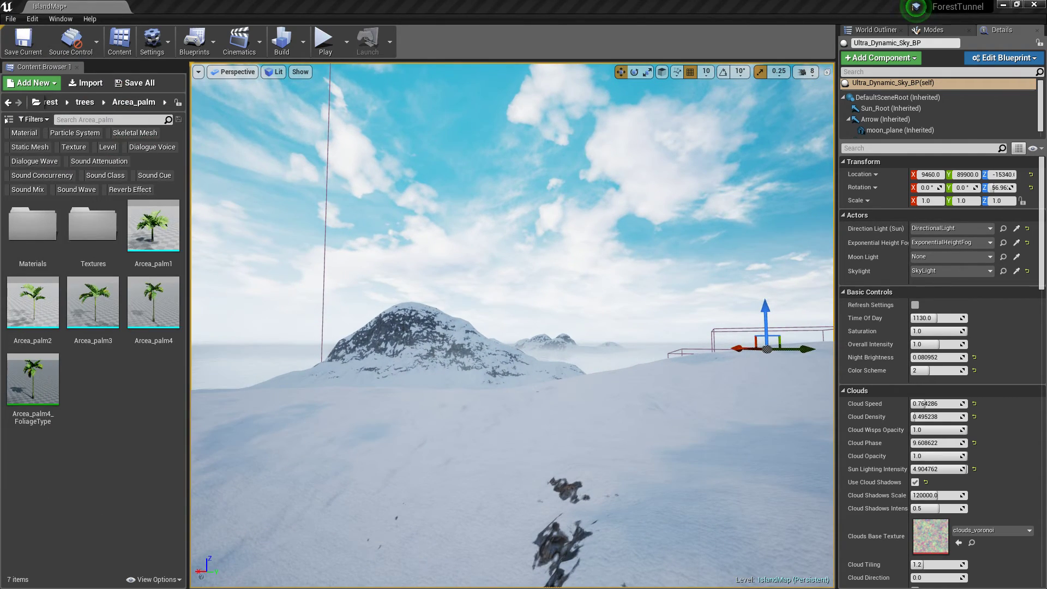
# Compare the scene with the winter photo in Chrome, then set Cloud Density to about 0.74 and Cloud Wisps Opacity to 0
pyautogui.hotkey('alt', 'Tab')
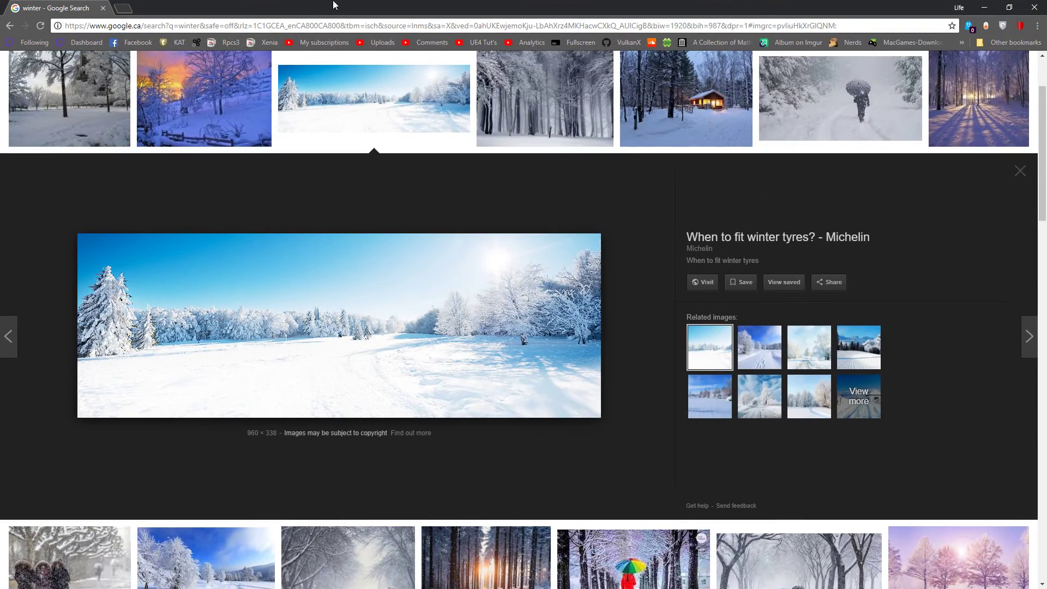
pyautogui.moveTo(334, 5); pyautogui.dragTo(809, 69)
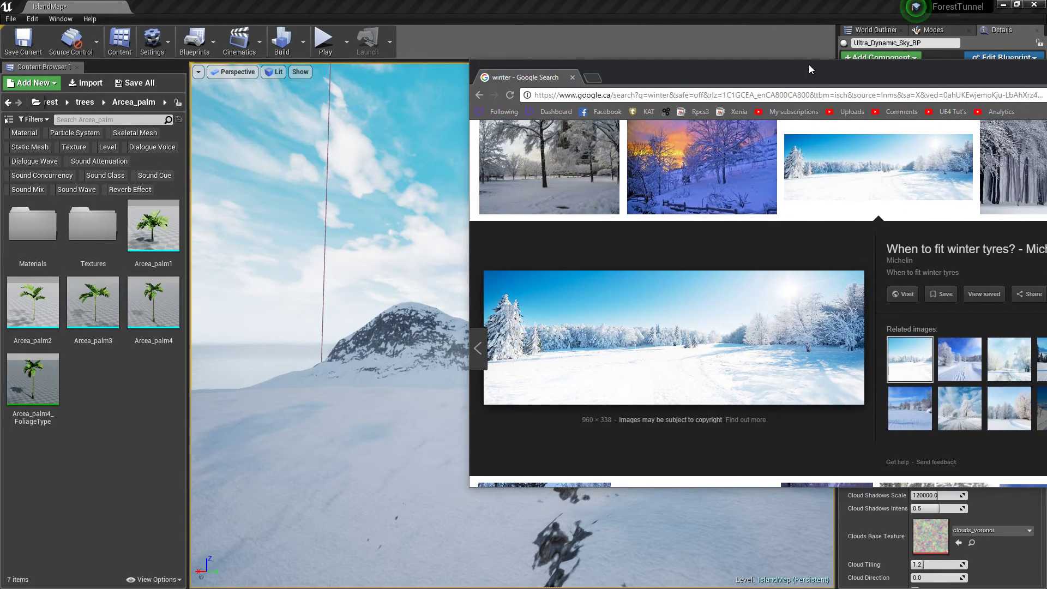
pyautogui.hotkey('alt', 'Tab')
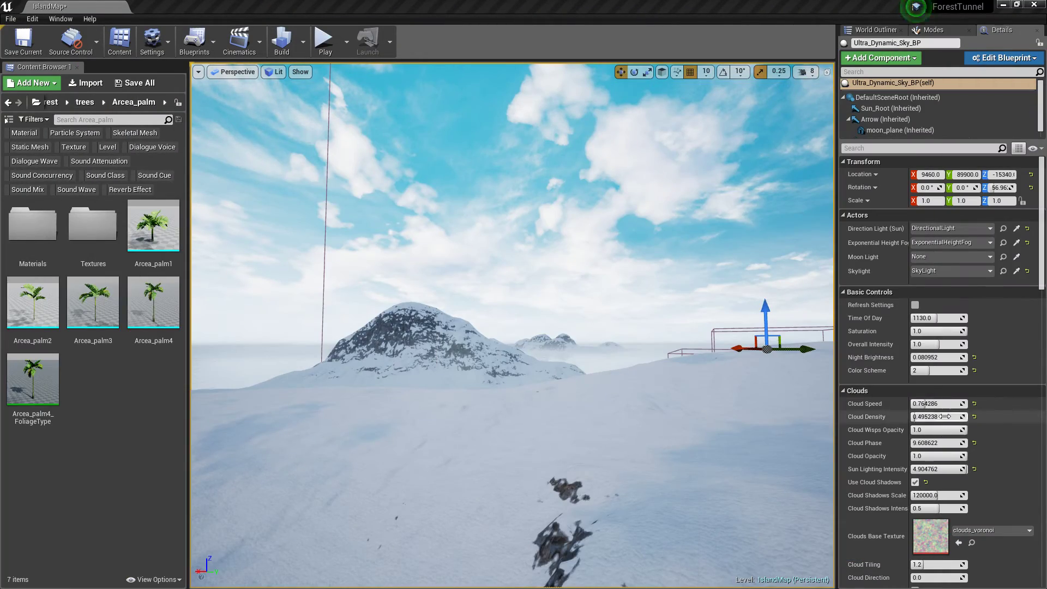
pyautogui.moveTo(917, 418); pyautogui.dragTo(943, 416)
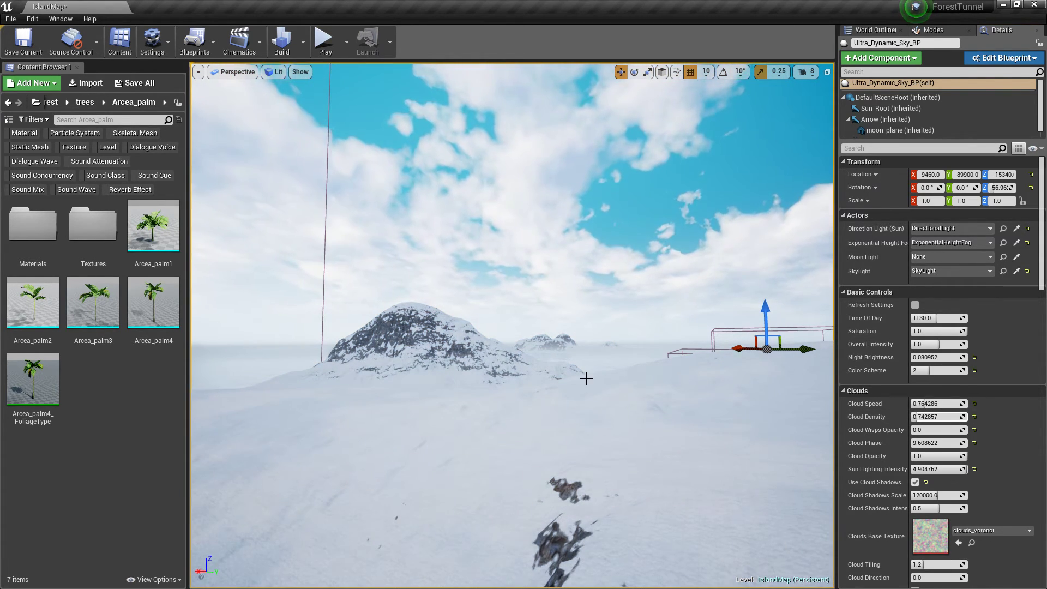
# Check the winter reference photo in Chrome again and set the sky's Cloud Density to 0
pyautogui.hotkey('alt', 'Tab')
pyautogui.moveTo(607, 133); pyautogui.dragTo(0, 71)
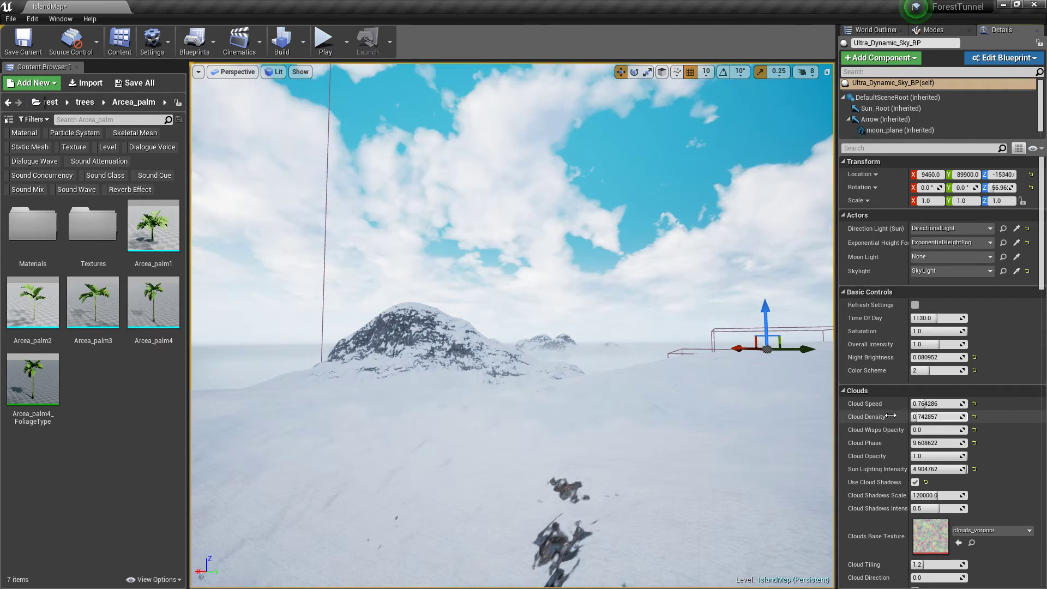
pyautogui.click(945, 419)
pyautogui.write('0')
pyautogui.press('Return')
pyautogui.moveTo(0, 22); pyautogui.dragTo(862, 100)
# Set the sky actor's Sun Light Intensity to 15
pyautogui.moveTo(352, 260)
pyautogui.mouseDown(button='right')
pyautogui.moveTo(196, 262)
pyautogui.moveTo(352, 260)
pyautogui.mouseUp(button='right')
pyautogui.scroll(-10, 867, 428)
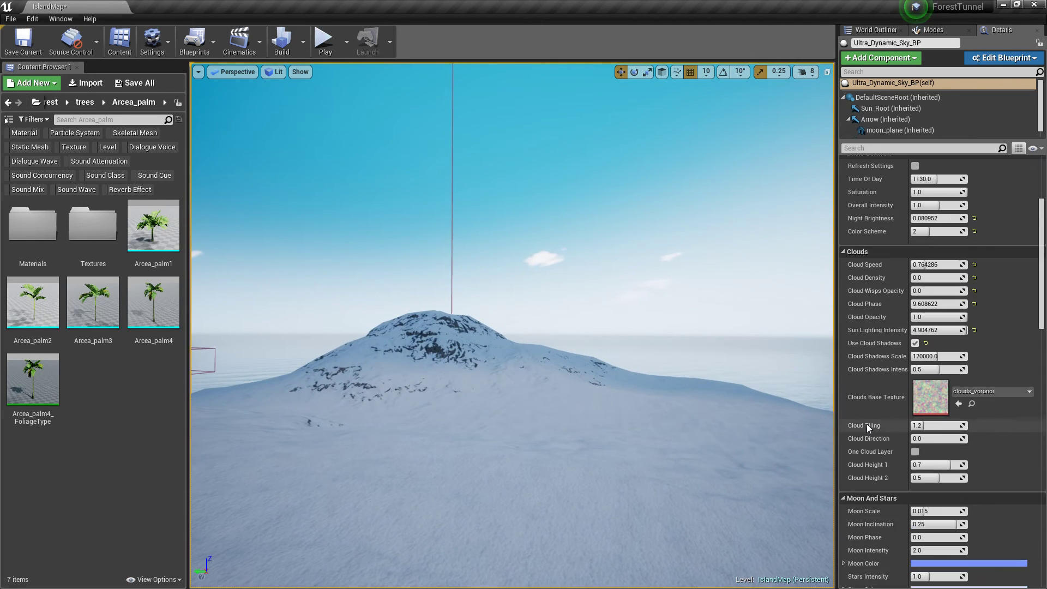
pyautogui.scroll(-10, 870, 433)
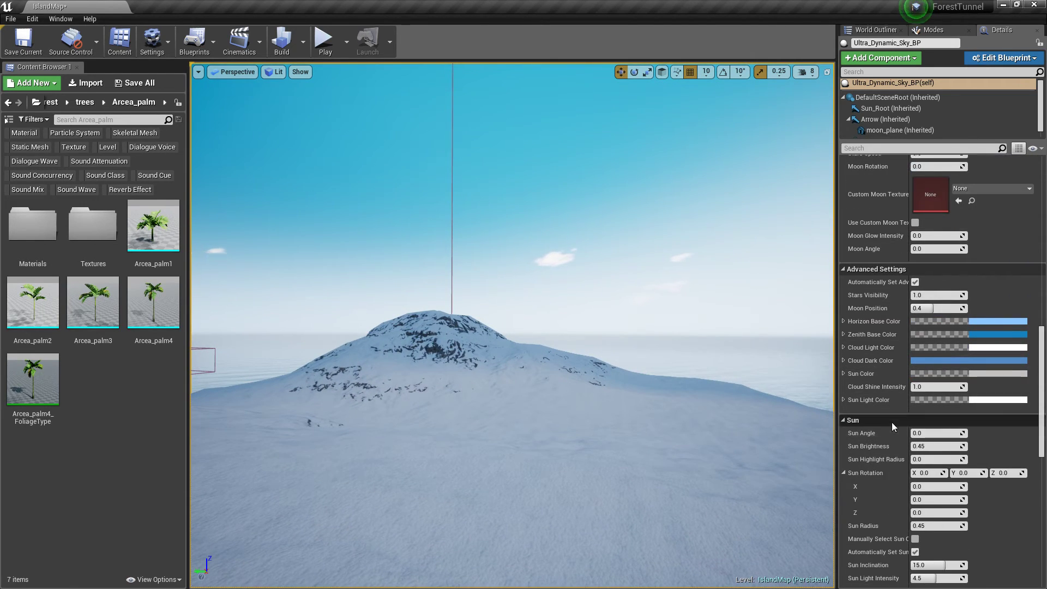
pyautogui.scroll(-3, 931, 459)
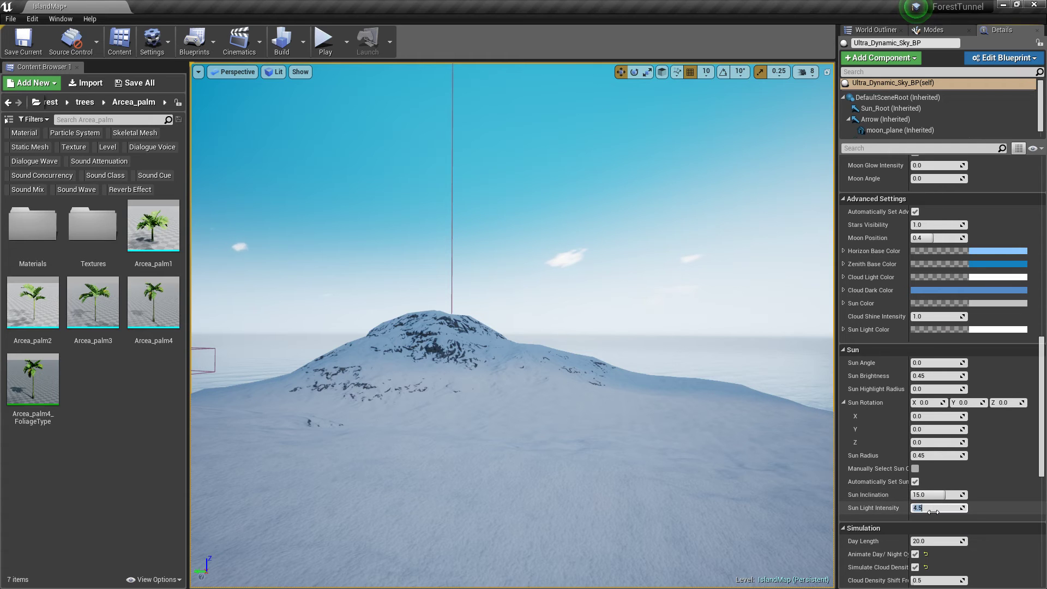
pyautogui.write('5')
pyautogui.press('Return')
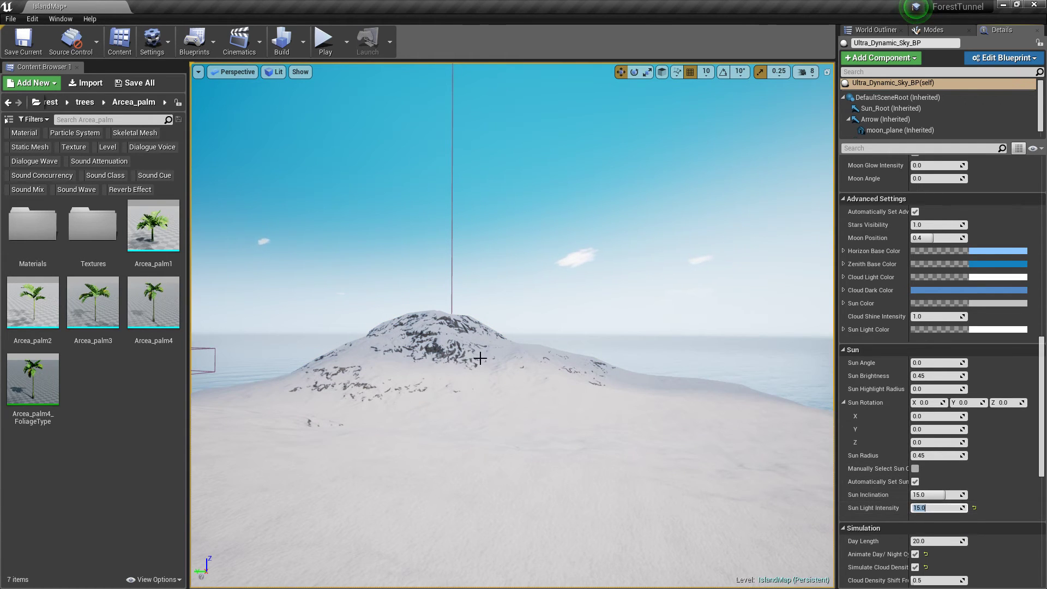
# Set the sky actor's Sun Angle to about 188.57 to change how sunlight falls on the snowy hills
pyautogui.moveTo(492, 357); pyautogui.dragTo(807, 365, button='right')
pyautogui.press('w')
pyautogui.moveTo(512, 328); pyautogui.dragTo(736, 311, button='right')
pyautogui.moveTo(551, 357)
pyautogui.mouseDown(button='right')
pyautogui.moveTo(540, 357)
pyautogui.moveTo(562, 358)
pyautogui.moveTo(524, 357)
pyautogui.moveTo(525, 382)
pyautogui.moveTo(531, 360)
pyautogui.moveTo(551, 358)
pyautogui.moveTo(542, 353)
pyautogui.mouseUp(button='right')
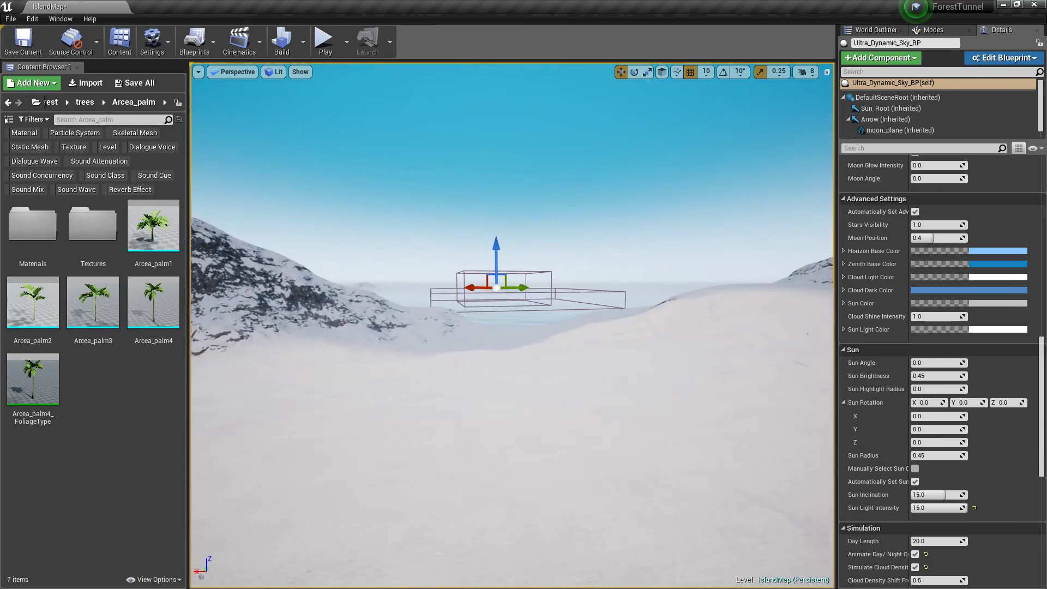
pyautogui.moveTo(511, 325); pyautogui.dragTo(775, 375, button='right')
pyautogui.press('w')
pyautogui.press('s')
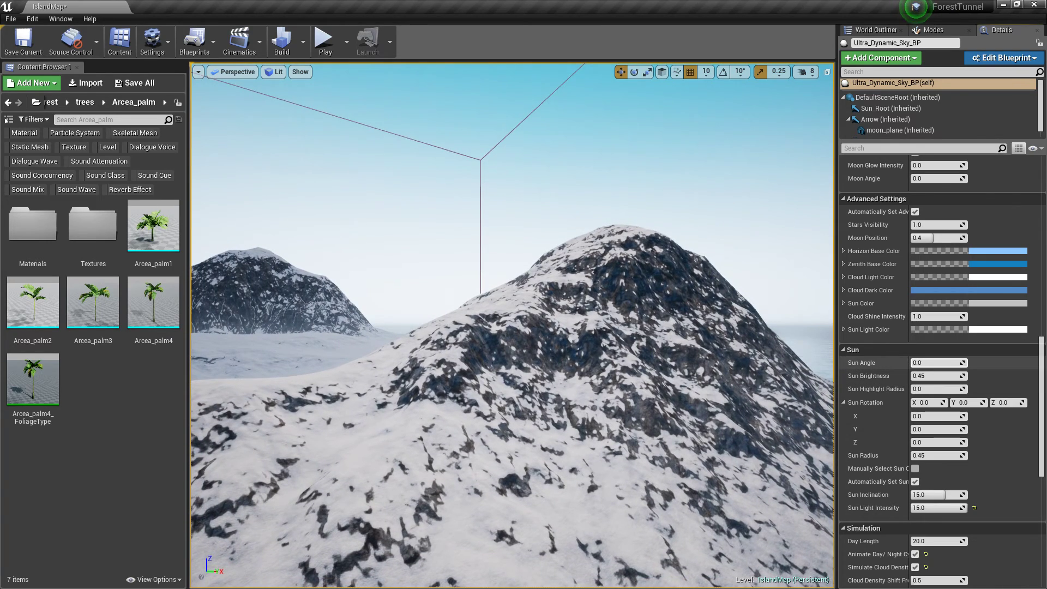
pyautogui.moveTo(950, 362); pyautogui.dragTo(957, 362)
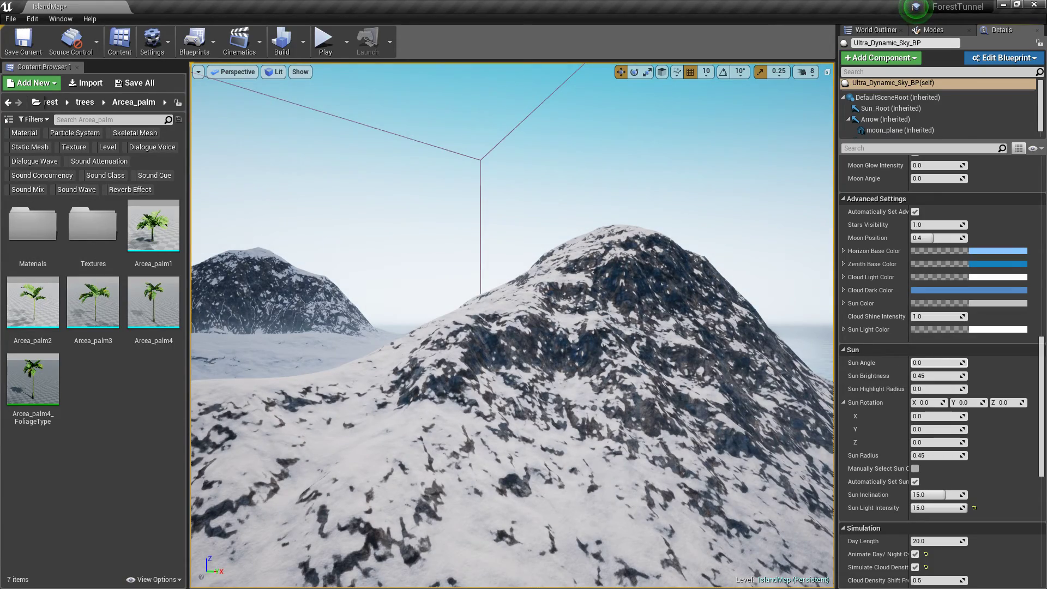
pyautogui.moveTo(941, 362); pyautogui.dragTo(936, 363)
pyautogui.moveTo(512, 324); pyautogui.dragTo(568, 344, button='right')
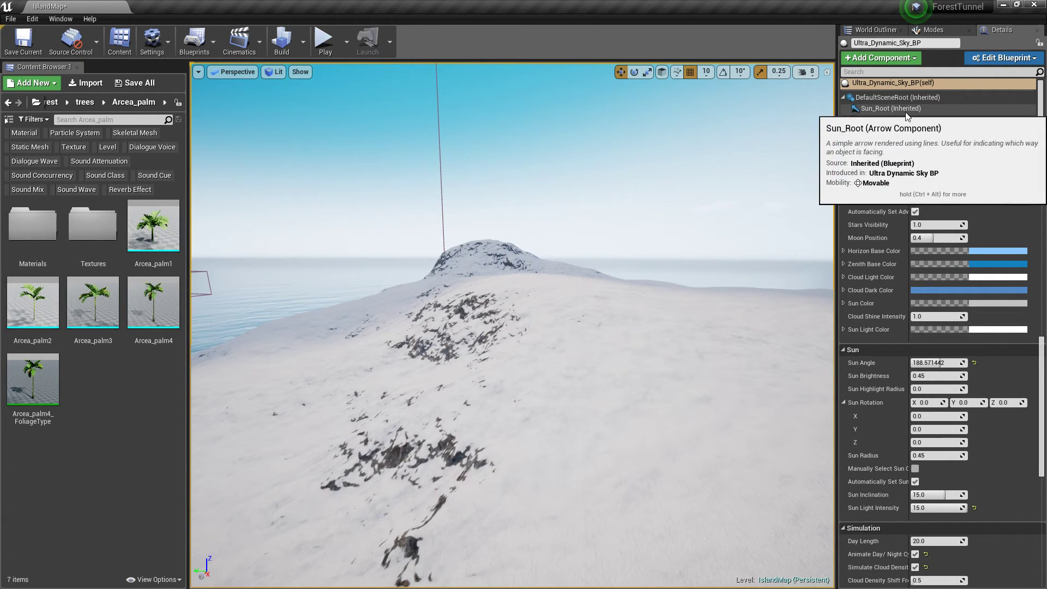
# Select the post process volume, enable its Ambient Cubemap tint and assign the EpicQuadPanorama_Calibrated cubemap texture
pyautogui.click(440, 178)
pyautogui.scroll(4, 955, 360)
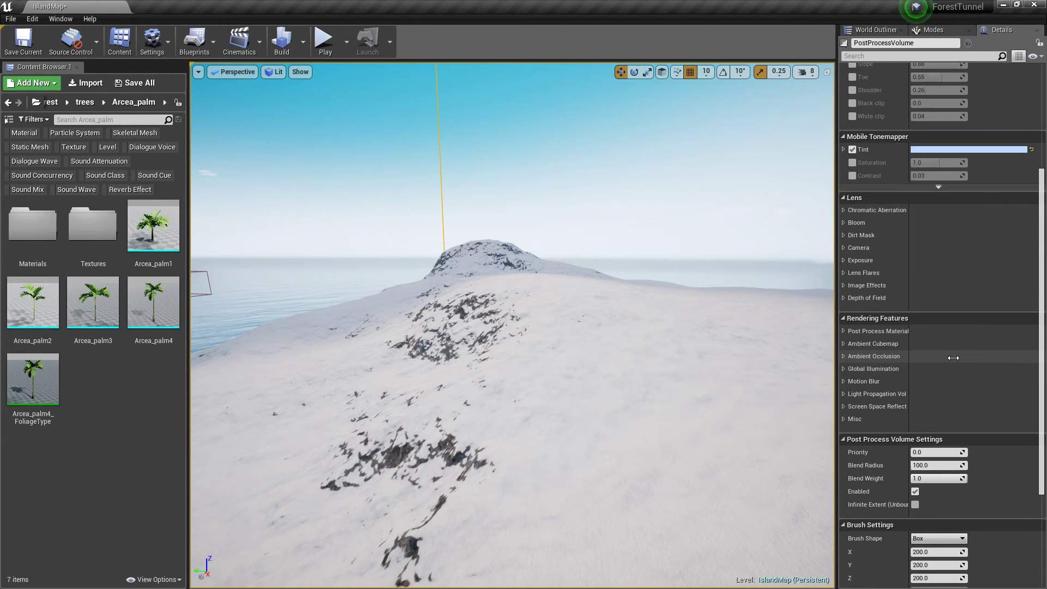
pyautogui.click(843, 332)
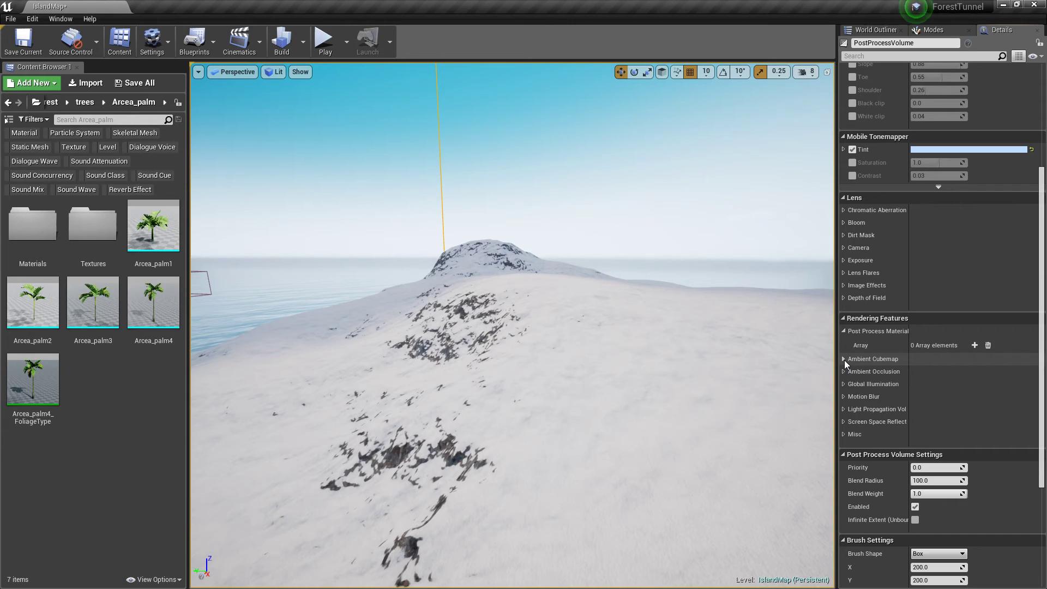
pyautogui.click(844, 359)
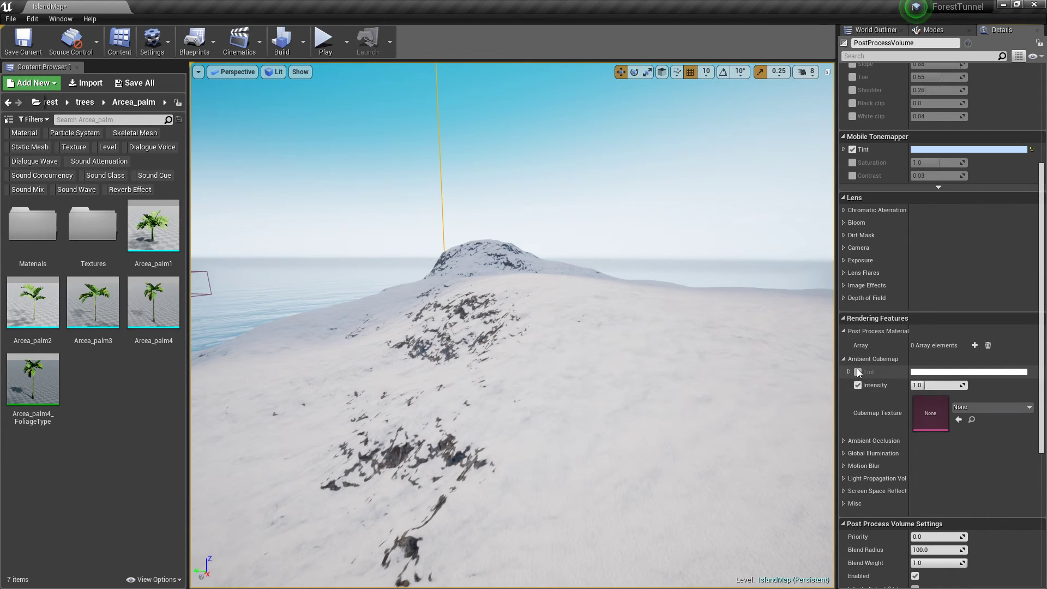
pyautogui.click(858, 371)
pyautogui.click(989, 407)
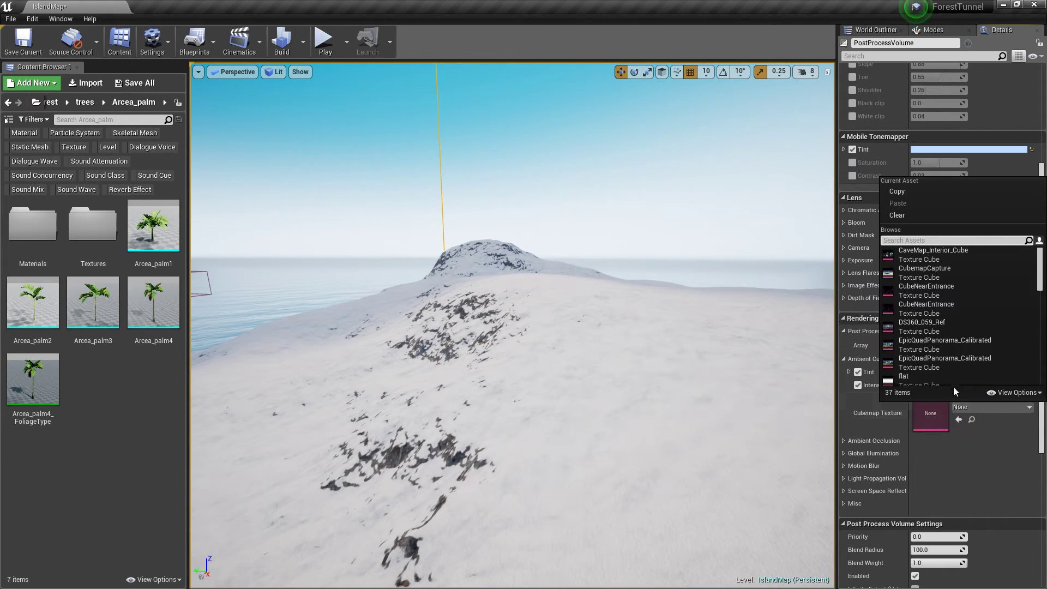
pyautogui.click(931, 364)
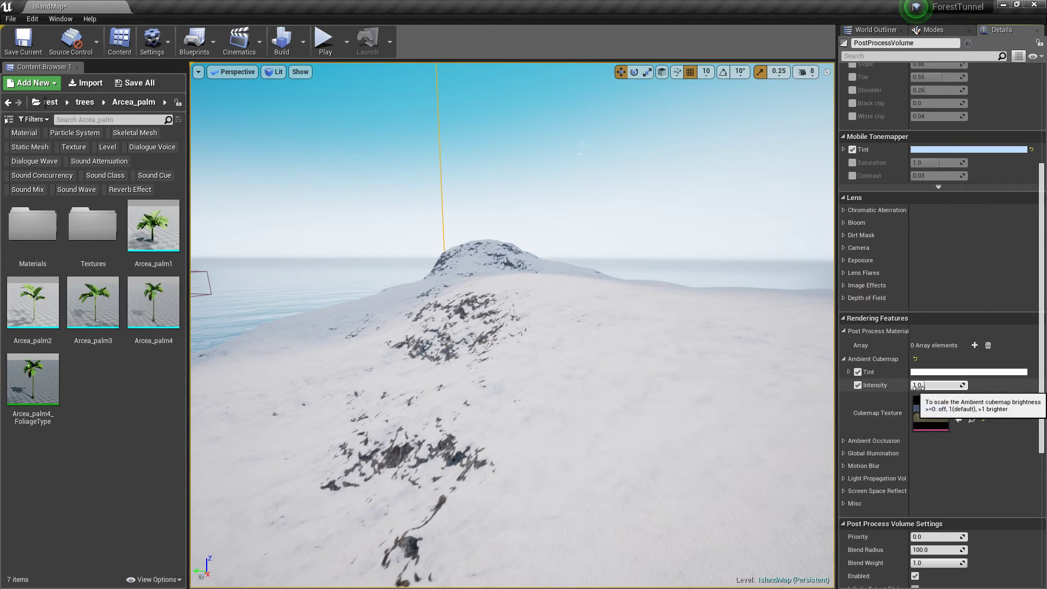
# Set the Ambient Cubemap intensity to 4 and its tint to light blue, hex sRGB 9FD2FFFF
pyautogui.write('4')
pyautogui.press('Return')
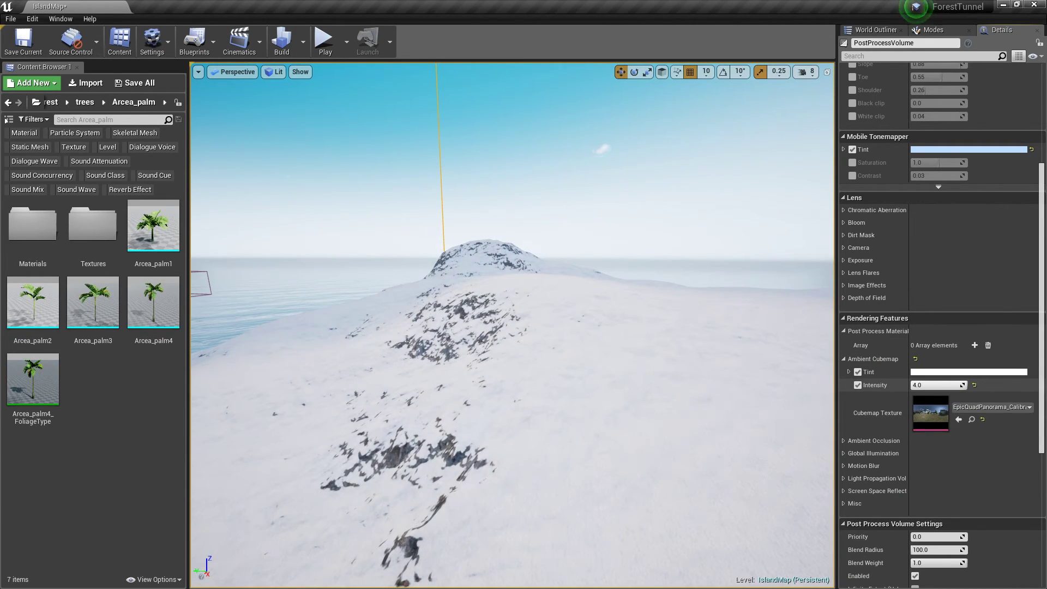
pyautogui.moveTo(511, 324); pyautogui.dragTo(567, 273, button='right')
pyautogui.moveTo(662, 360); pyautogui.dragTo(662, 361, button='right')
pyautogui.click(935, 373)
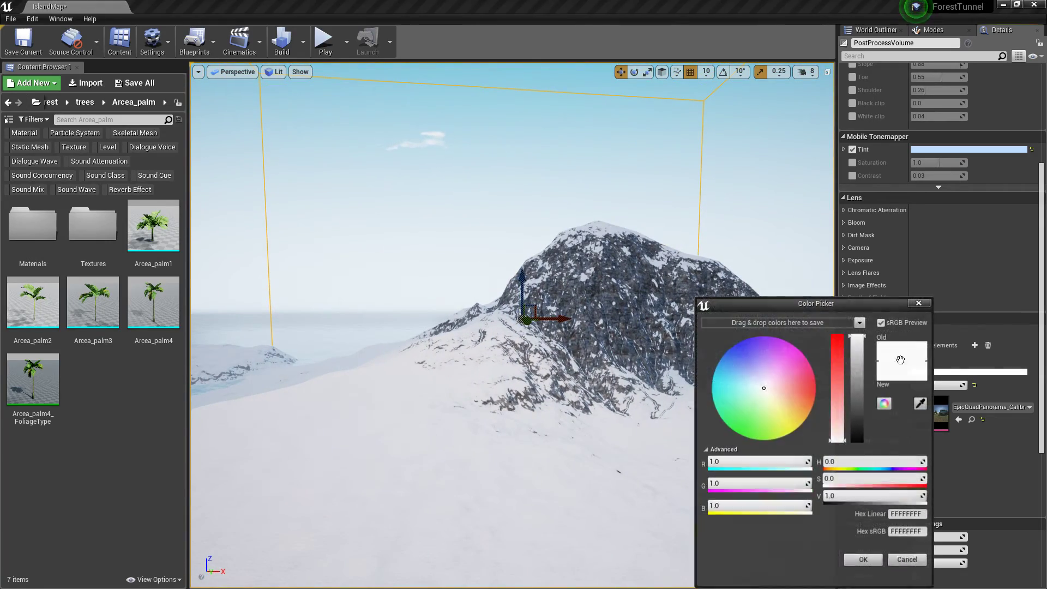
pyautogui.click(740, 382)
pyautogui.moveTo(740, 382)
pyautogui.mouseDown()
pyautogui.moveTo(741, 355)
pyautogui.moveTo(757, 345)
pyautogui.moveTo(735, 370)
pyautogui.mouseUp()
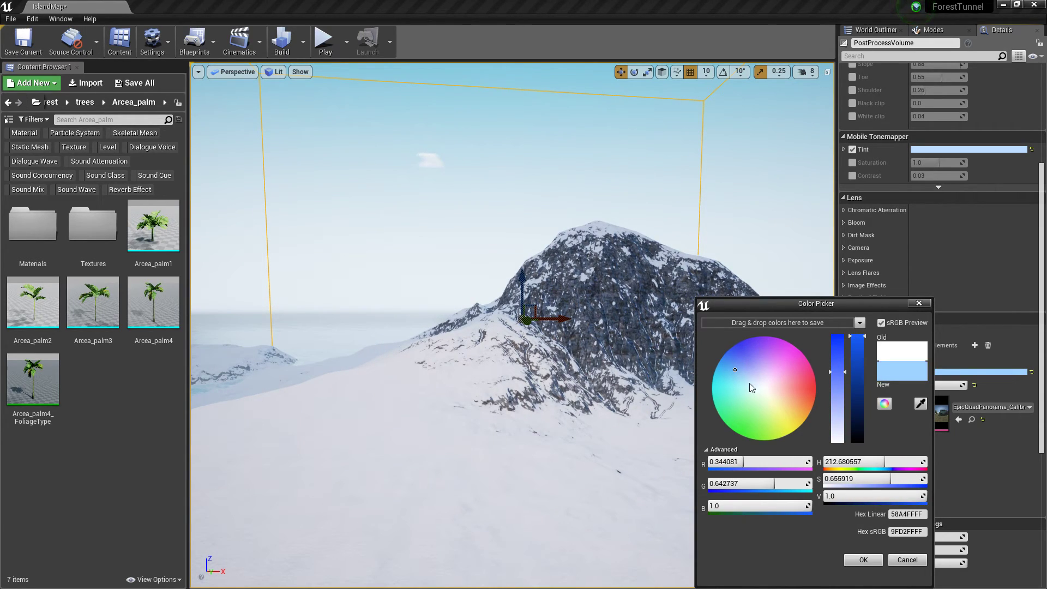
pyautogui.click(859, 560)
# Examine the snow, rocks and sky from several viewpoints to judge the blue ambient lighting
pyautogui.press('w')
pyautogui.moveTo(600, 360); pyautogui.dragTo(714, 357, button='right')
pyautogui.press('s')
pyautogui.press('w')
pyautogui.moveTo(524, 326); pyautogui.dragTo(355, 275, button='right')
pyautogui.press('w')
pyautogui.moveTo(653, 302); pyautogui.dragTo(654, 368, button='right')
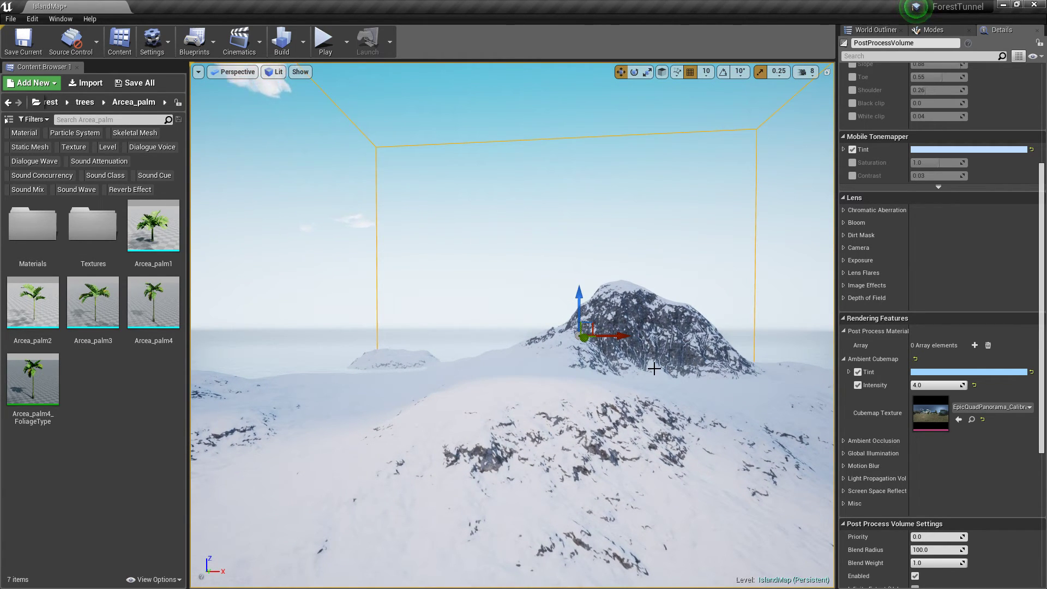
pyautogui.moveTo(690, 340); pyautogui.dragTo(687, 434, button='right')
pyautogui.press('w')
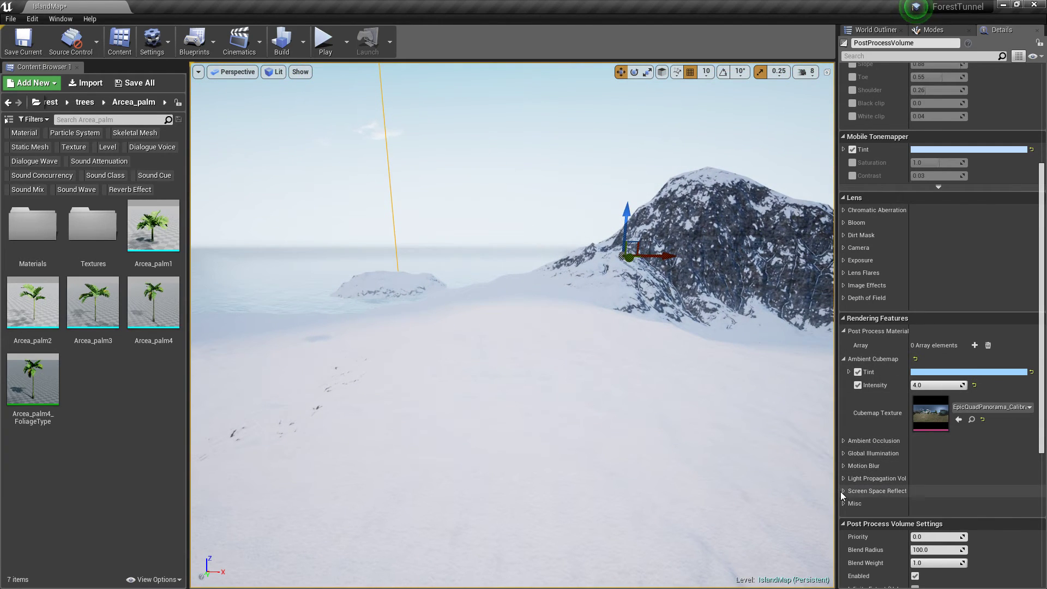
# Set the volume's Global Illumination indirect lighting colour to light blue, hex sRGB AAE1FFFF, and its intensity to 4
pyautogui.click(842, 455)
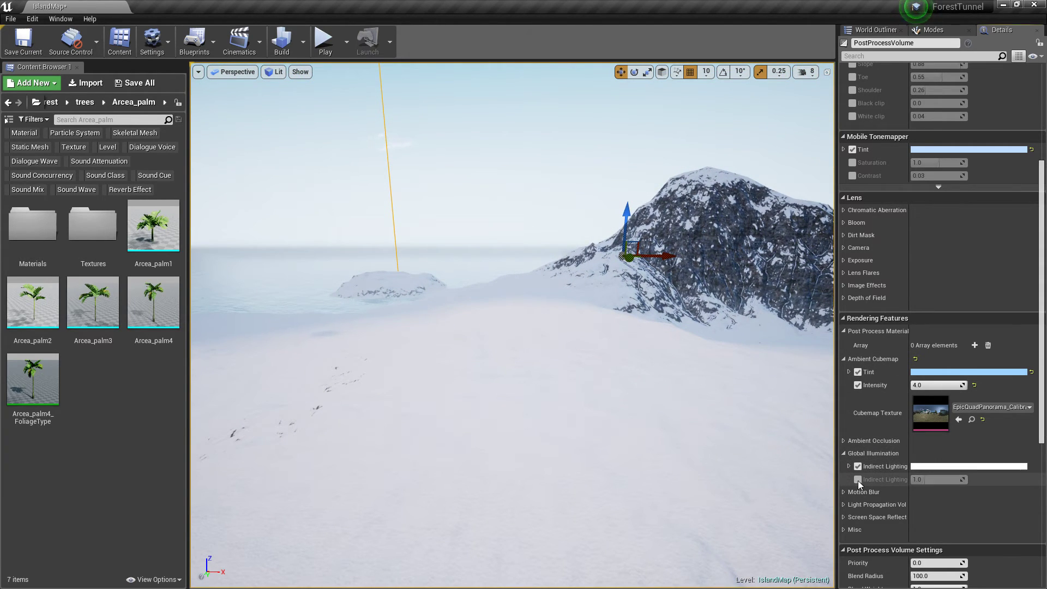
pyautogui.click(954, 466)
pyautogui.moveTo(779, 381); pyautogui.dragTo(734, 375)
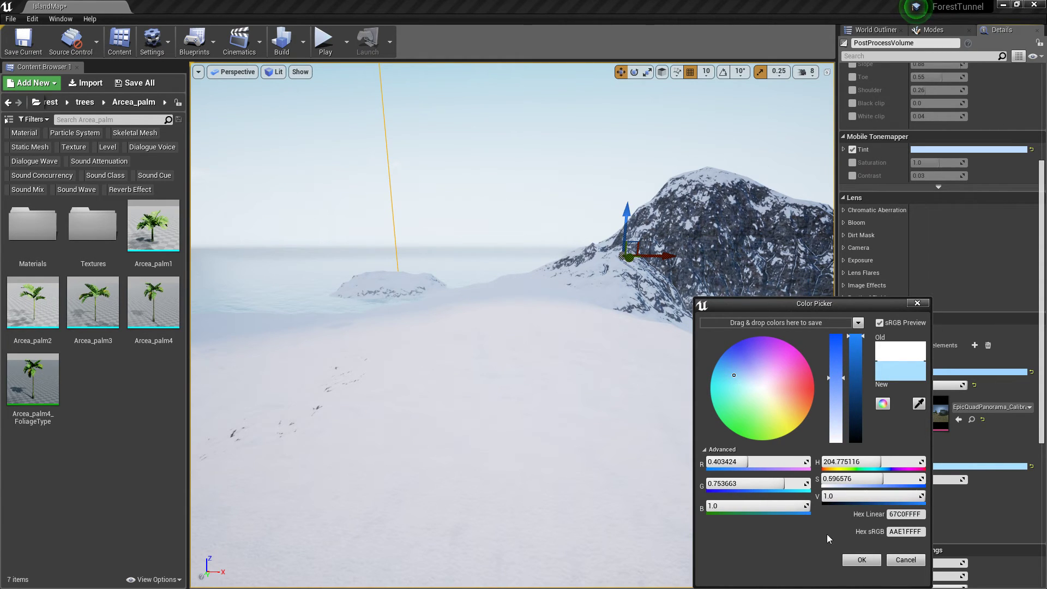
pyautogui.click(862, 559)
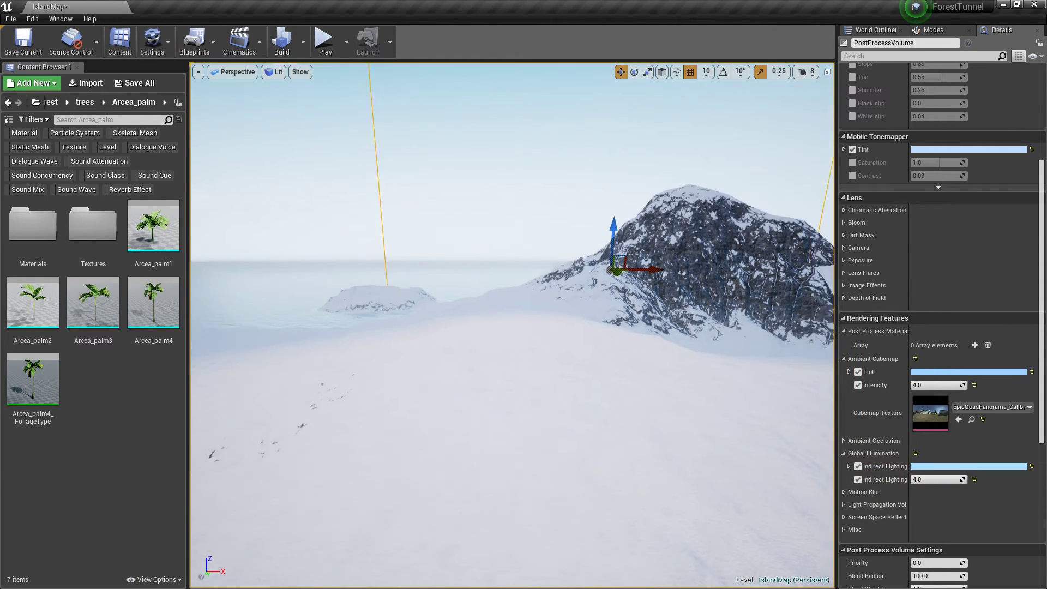
# Enable the volume's global Color Grading Saturation and raise it to 1.34
pyautogui.moveTo(511, 325); pyautogui.dragTo(512, 365, button='right')
pyautogui.press('w')
pyautogui.press('s')
pyautogui.press('w')
pyautogui.press('s')
pyautogui.scroll(4, 914, 228)
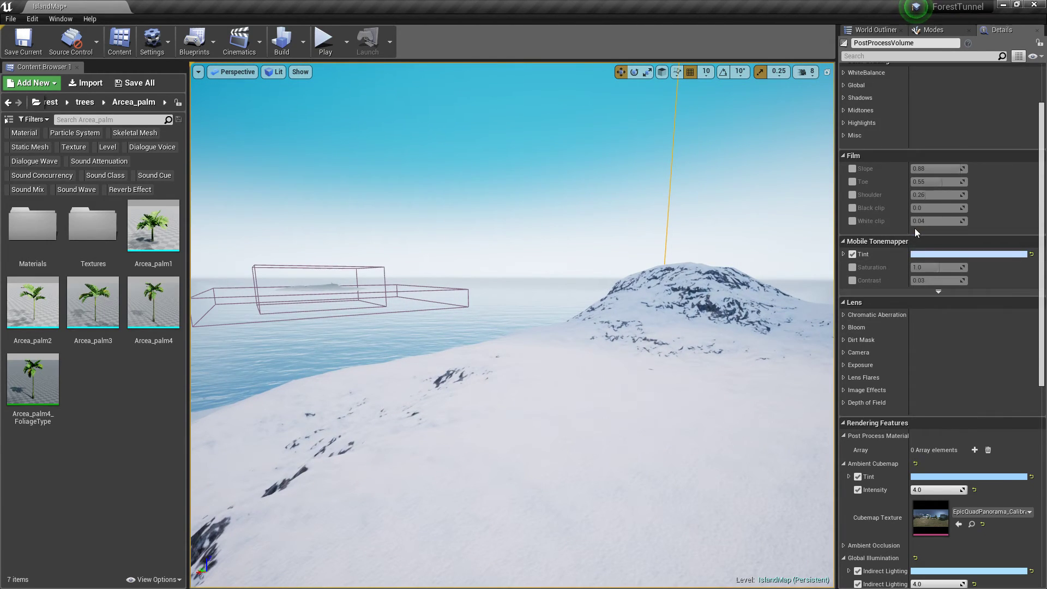
pyautogui.scroll(2, 914, 228)
pyautogui.click(844, 148)
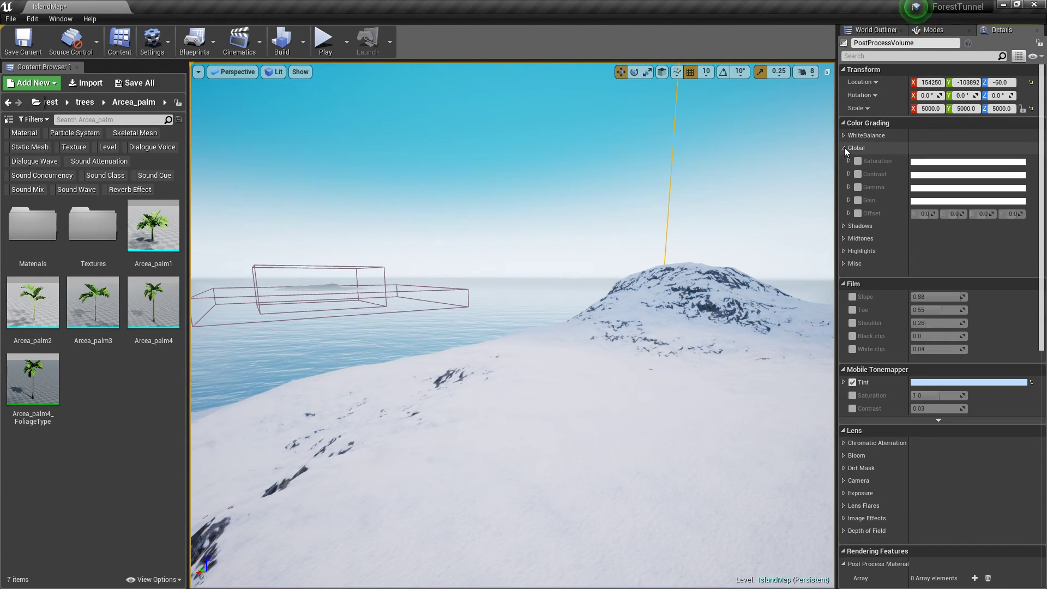
pyautogui.click(848, 161)
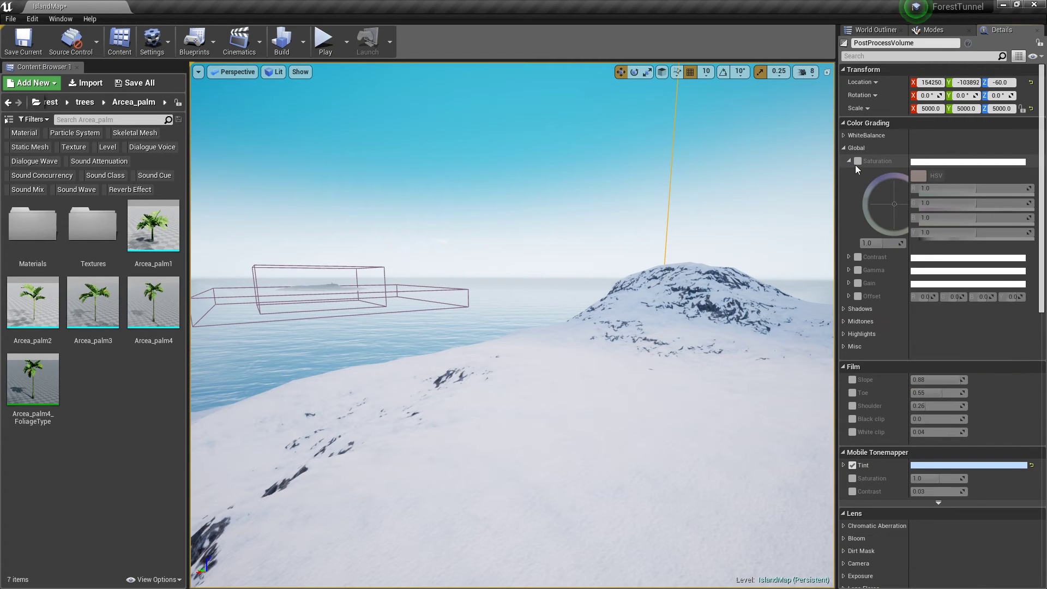
pyautogui.click(858, 164)
pyautogui.moveTo(879, 243); pyautogui.dragTo(899, 243)
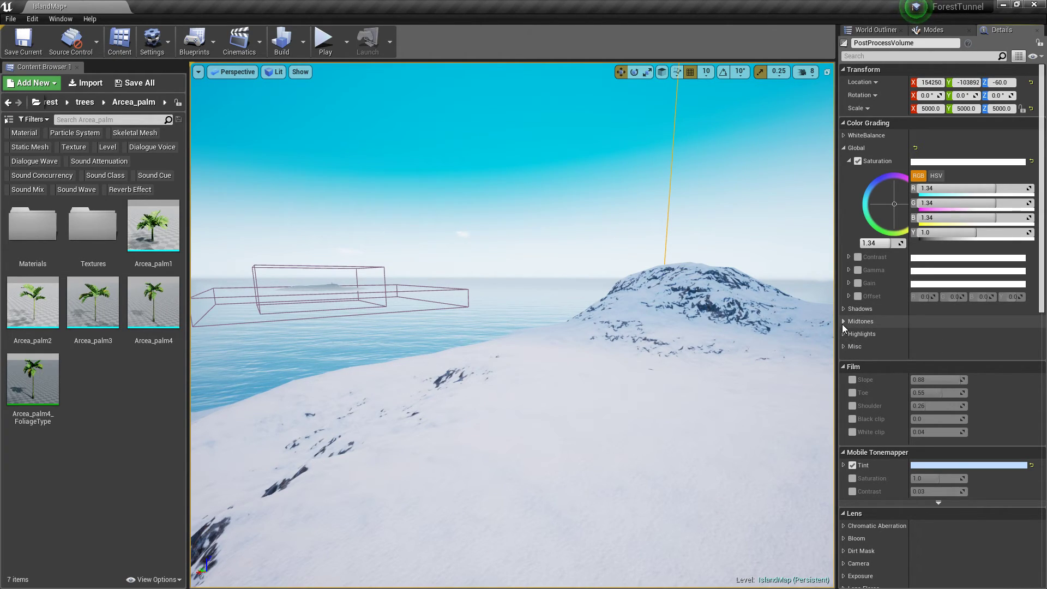
# Set the volume's Vignette Intensity under the lens image effects to about 0.84
pyautogui.click(842, 322)
pyautogui.click(842, 322)
pyautogui.scroll(-1, 857, 445)
pyautogui.scroll(-5, 858, 444)
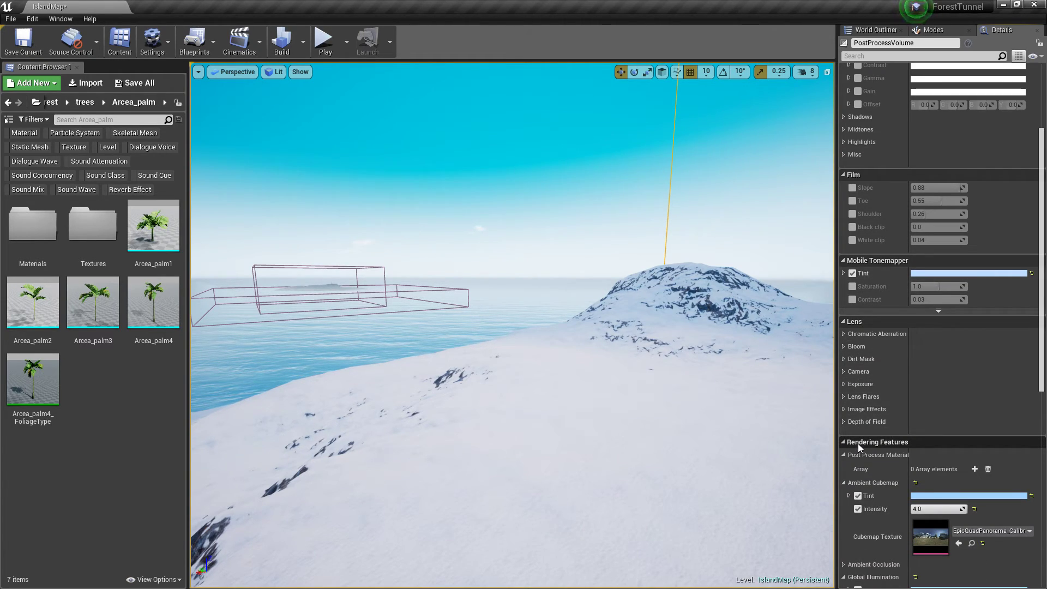
pyautogui.click(843, 409)
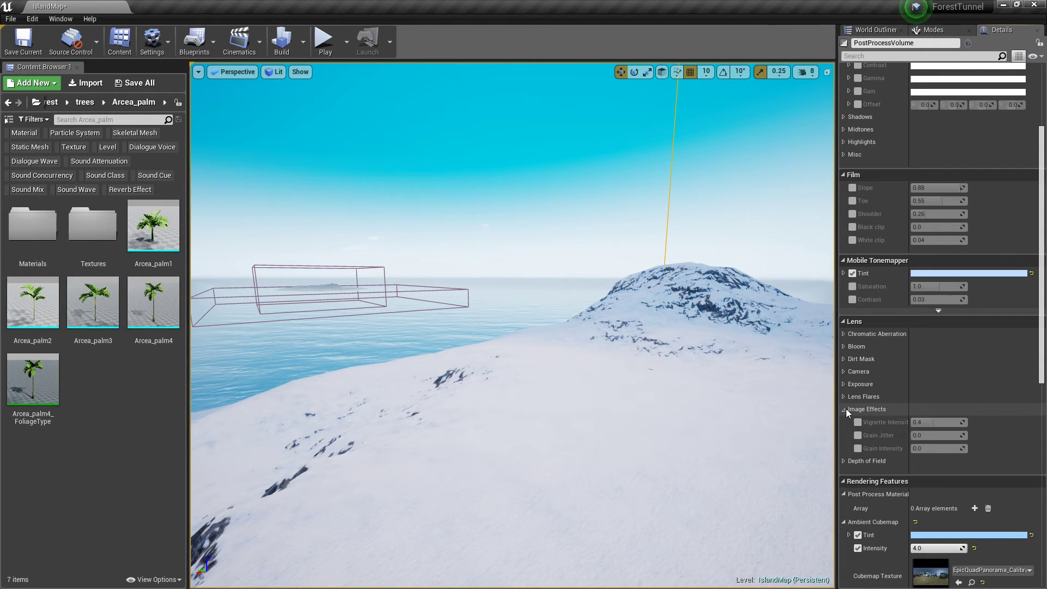
pyautogui.moveTo(927, 422); pyautogui.dragTo(959, 422)
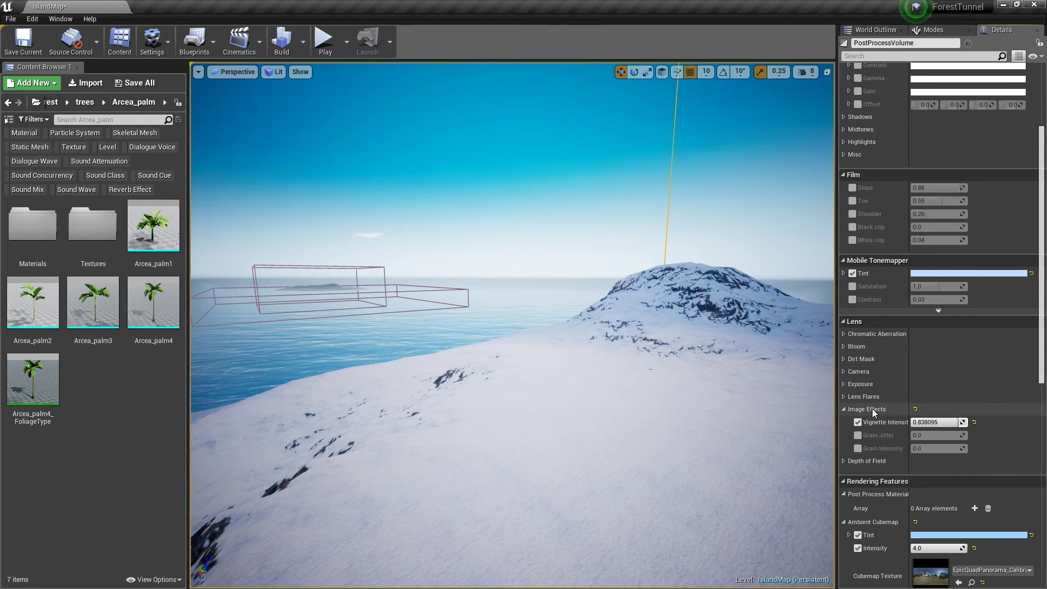
pyautogui.moveTo(806, 347); pyautogui.dragTo(836, 356, button='right')
# Enable the volume's Bloom Intensity and set it to about 2.43
pyautogui.click(844, 348)
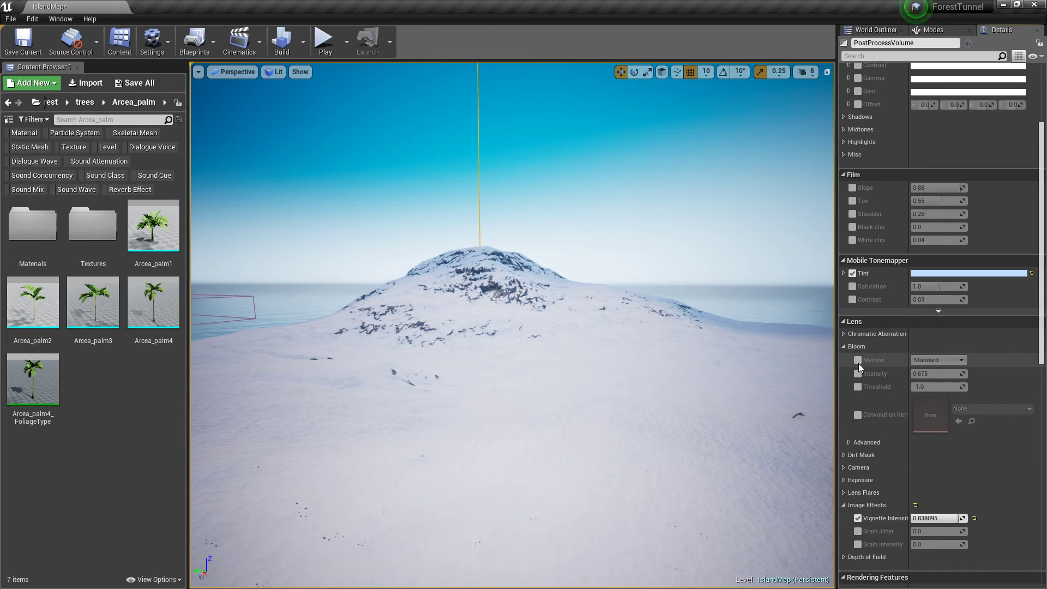
pyautogui.click(858, 374)
pyautogui.moveTo(923, 374)
pyautogui.mouseDown()
pyautogui.moveTo(949, 374)
pyautogui.moveTo(923, 374)
pyautogui.mouseUp()
pyautogui.moveTo(678, 367); pyautogui.dragTo(807, 361, button='right')
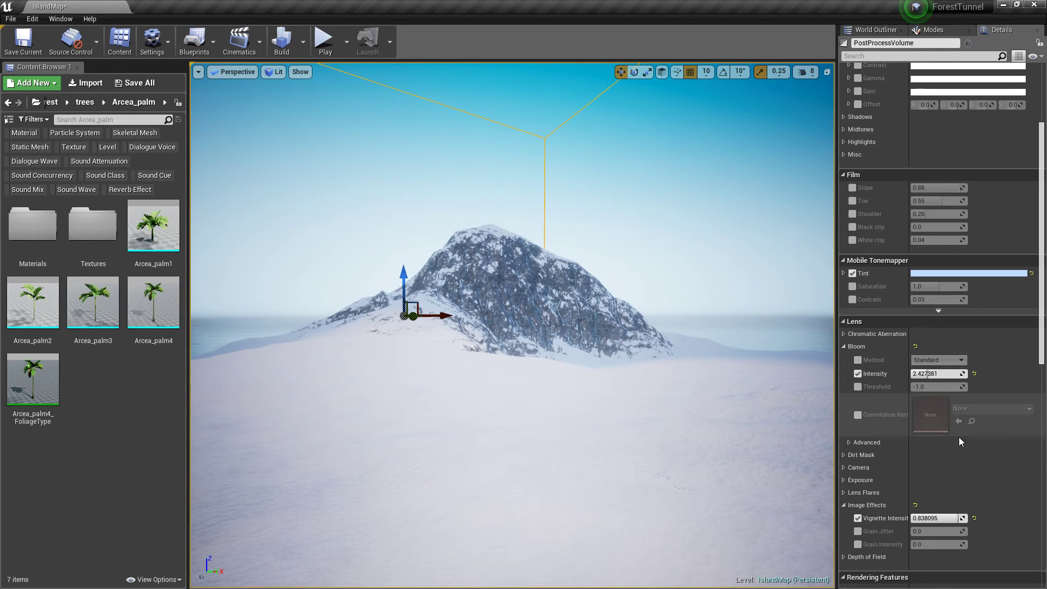
# Search for a snow texture, assign Alpha as the Dirt Mask texture, set its intensity to 8 and enable its tint
pyautogui.click(844, 455)
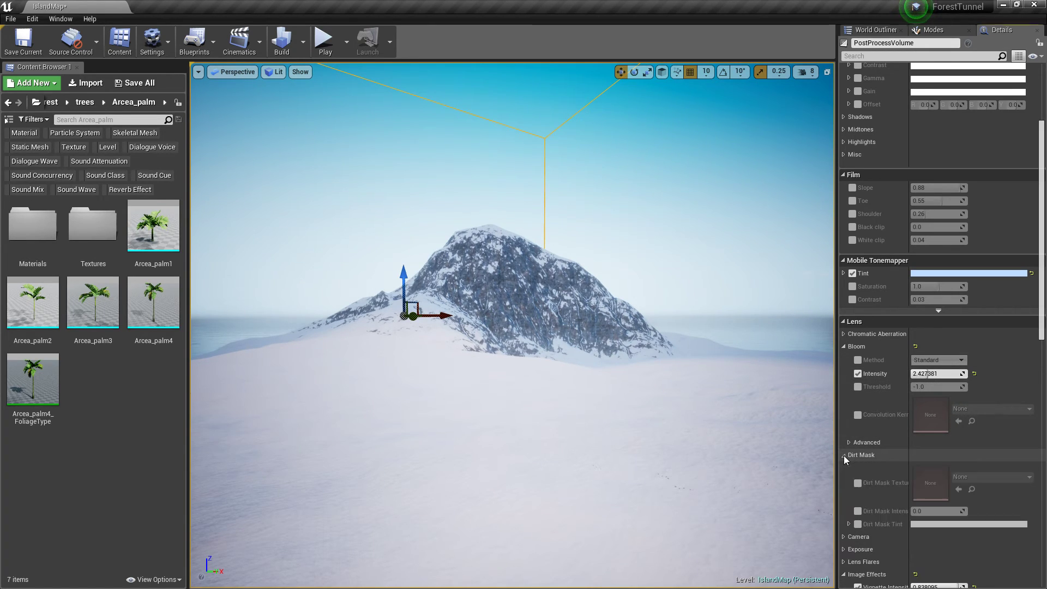
pyautogui.click(858, 484)
pyautogui.click(973, 475)
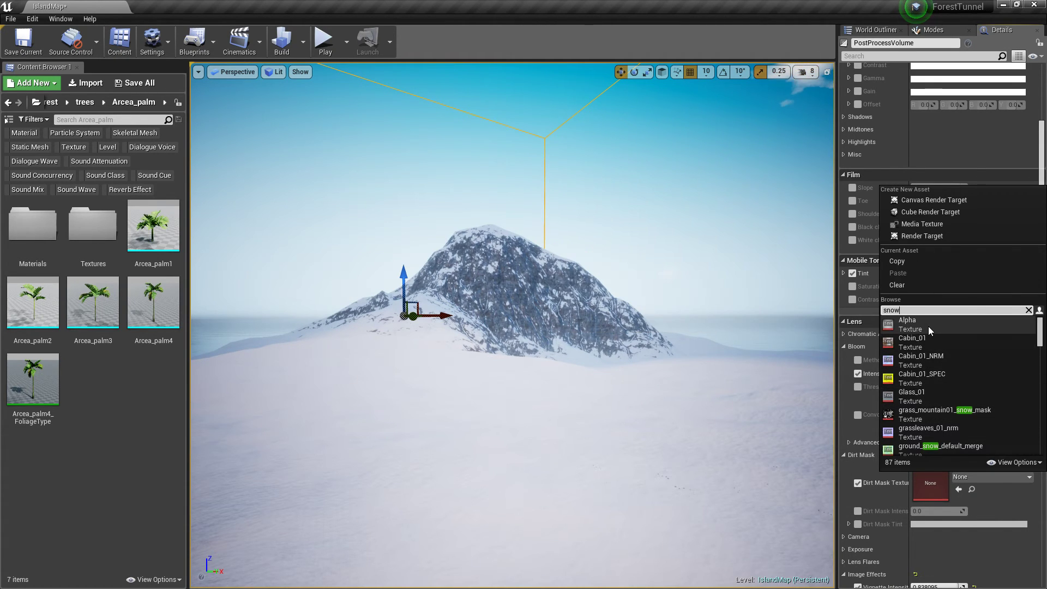
pyautogui.moveTo(928, 326)
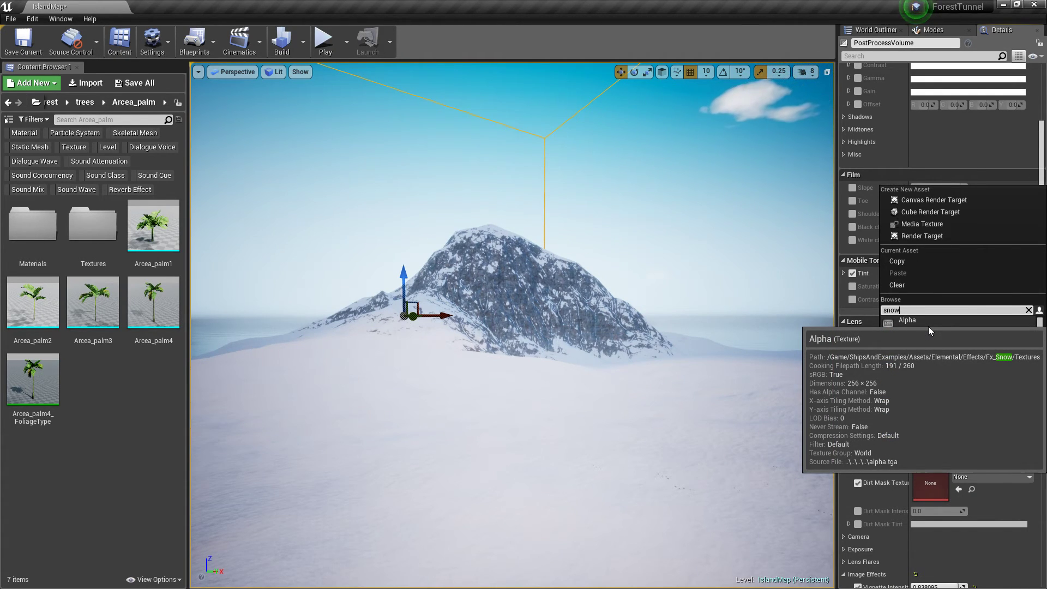
pyautogui.click(928, 326)
pyautogui.moveTo(677, 360); pyautogui.dragTo(755, 420, button='right')
pyautogui.click(857, 511)
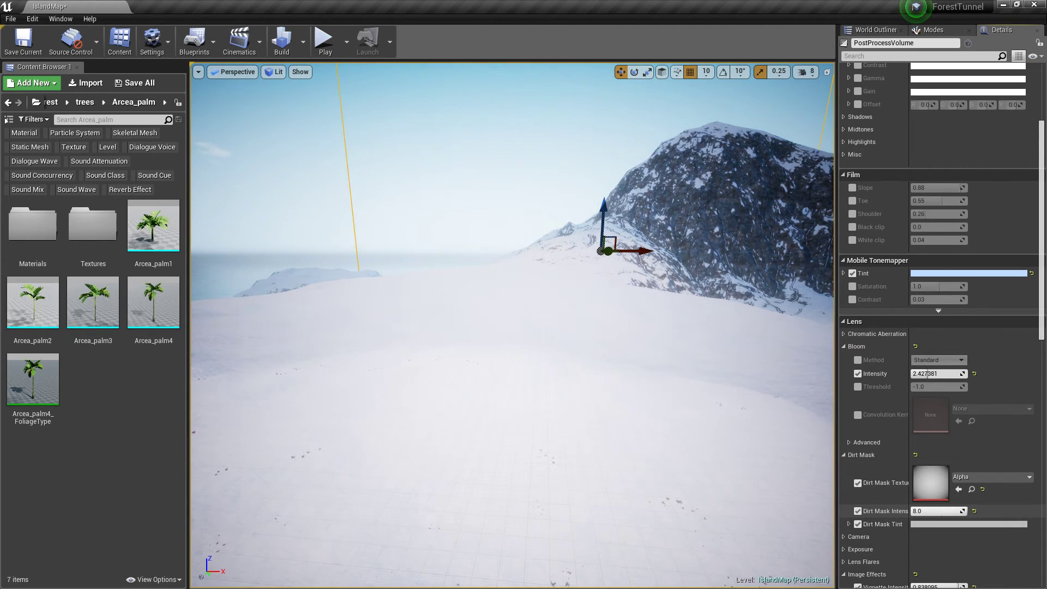
# Start a play session from a spot on the snowy ground to test the winter look in game
pyautogui.moveTo(709, 381); pyautogui.dragTo(626, 169, button='right')
pyautogui.moveTo(520, 278); pyautogui.dragTo(502, 299, button='right')
pyautogui.rightClick(489, 296)
pyautogui.click(561, 526)
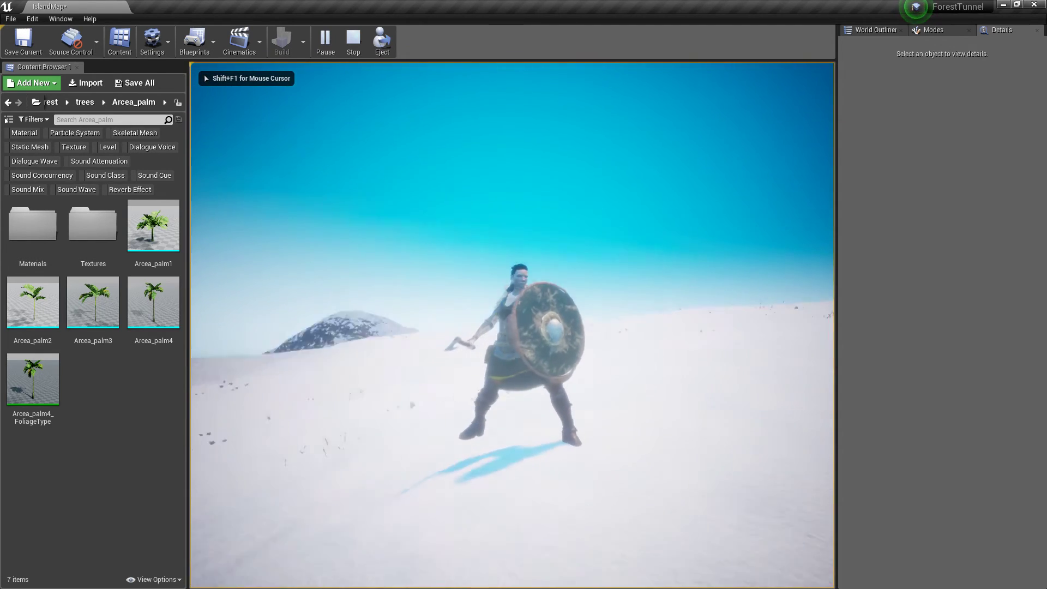
# Run and jump the character across the snowfield to examine the winter look, then end the play session
pyautogui.press('w')
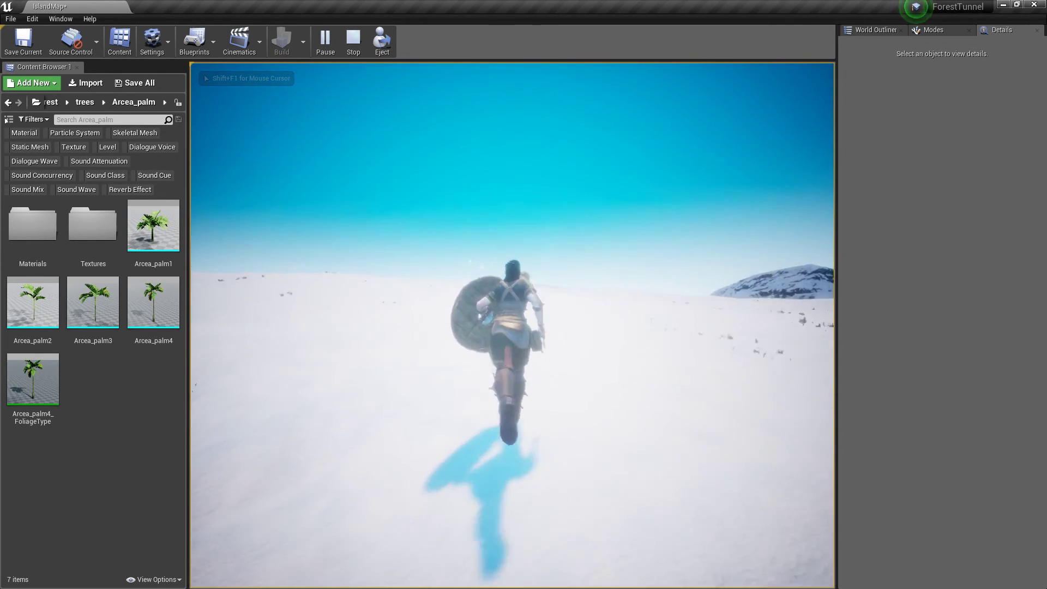
pyautogui.press('s')
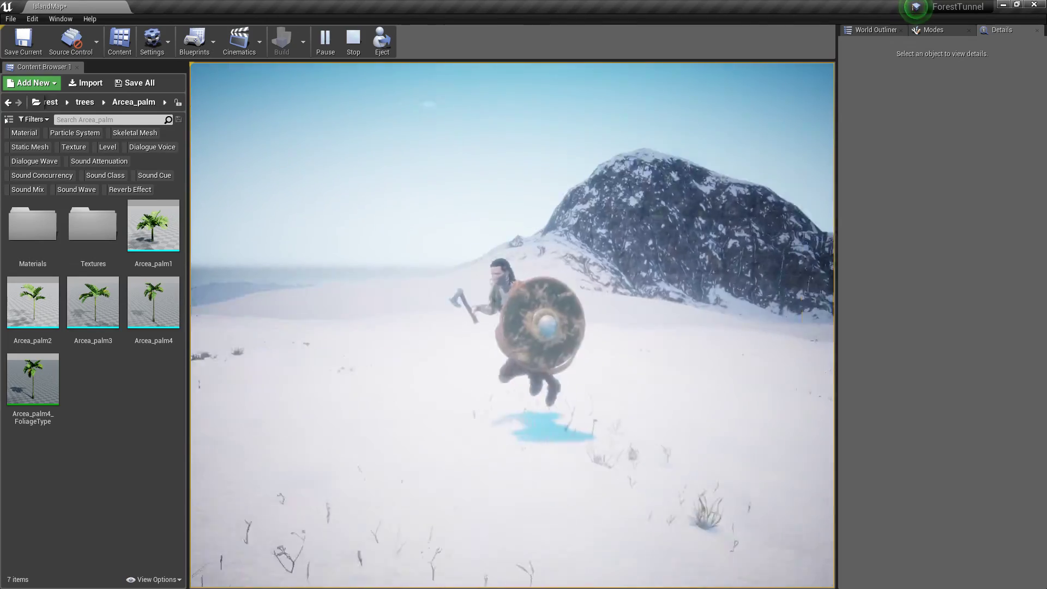
pyautogui.press('d')
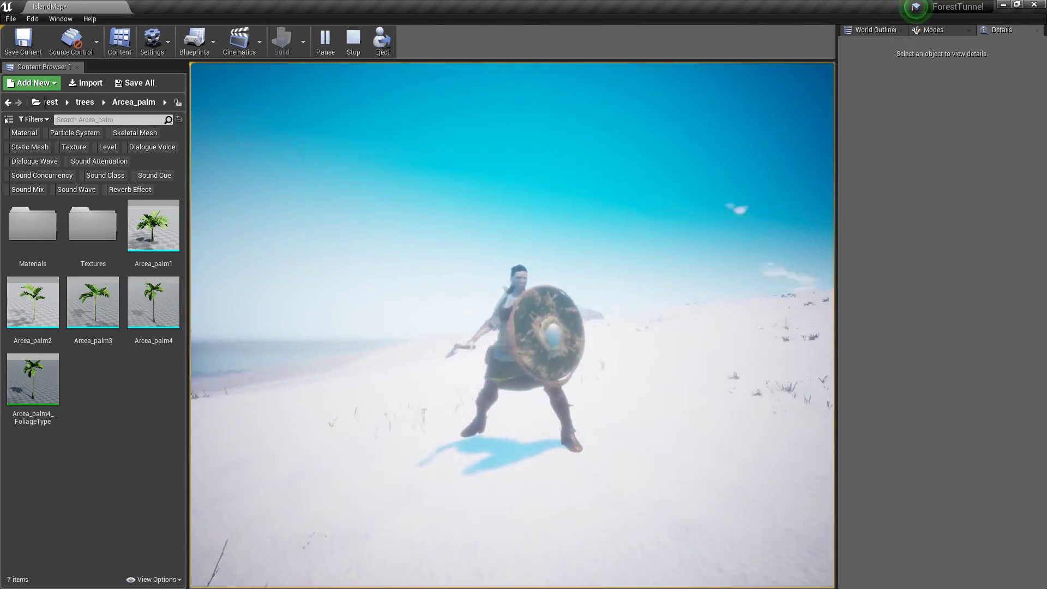
pyautogui.press('a')
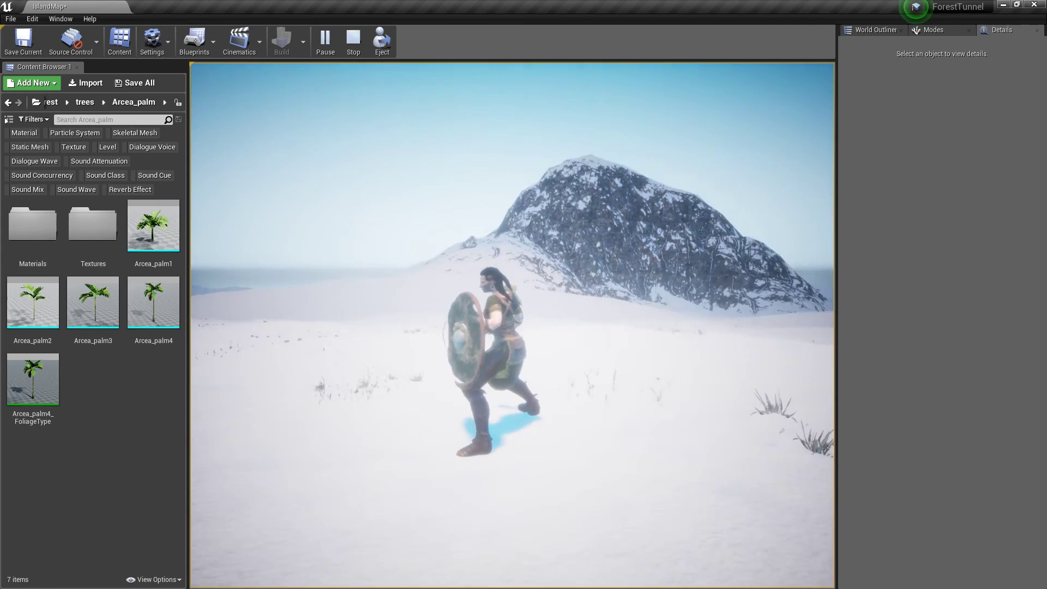
pyautogui.press('d')
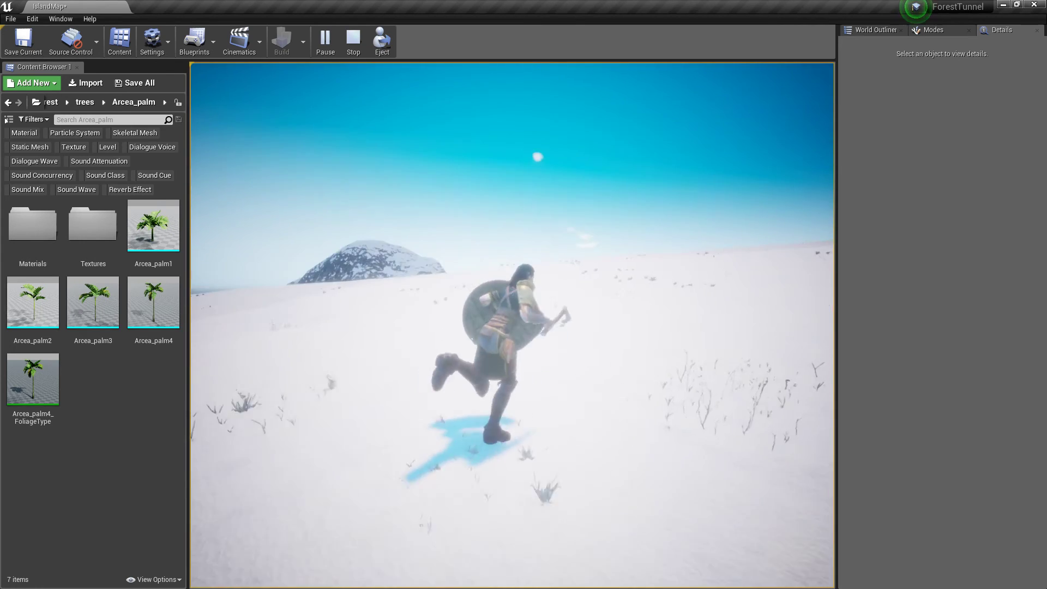
pyautogui.press('w')
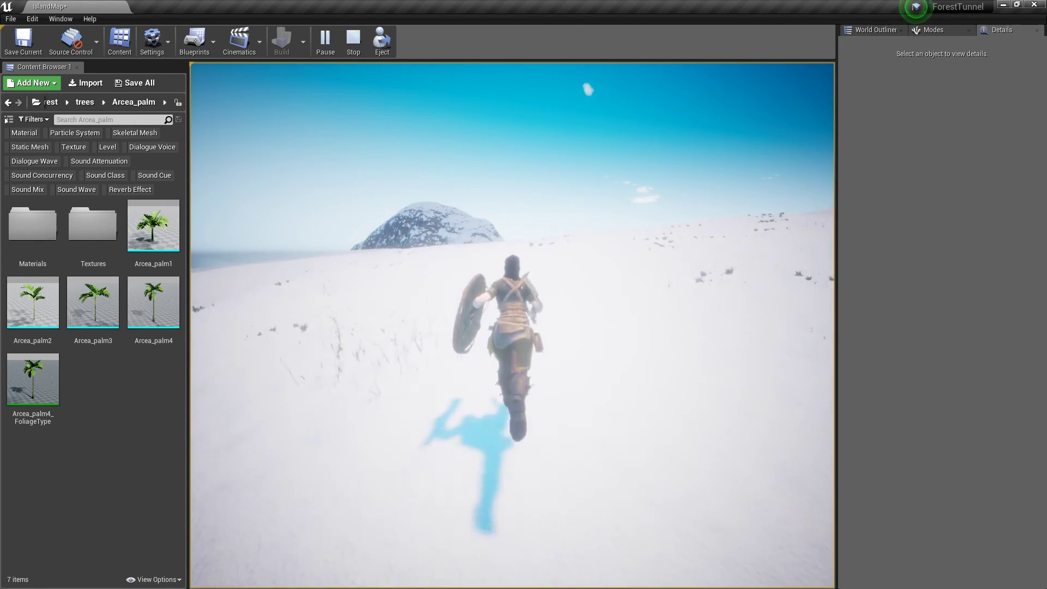
pyautogui.press('d')
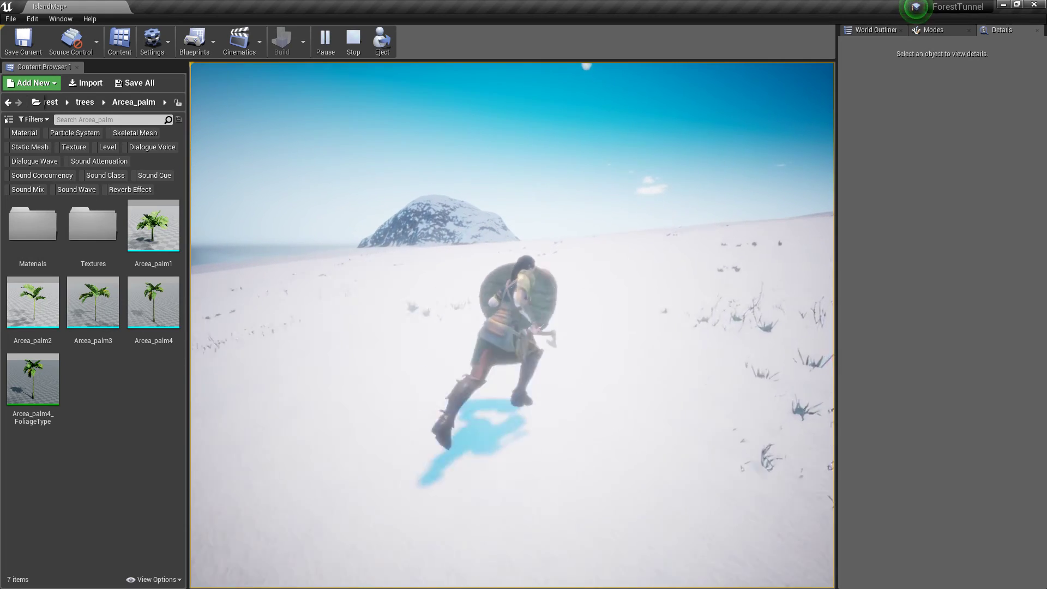
pyautogui.press('space')
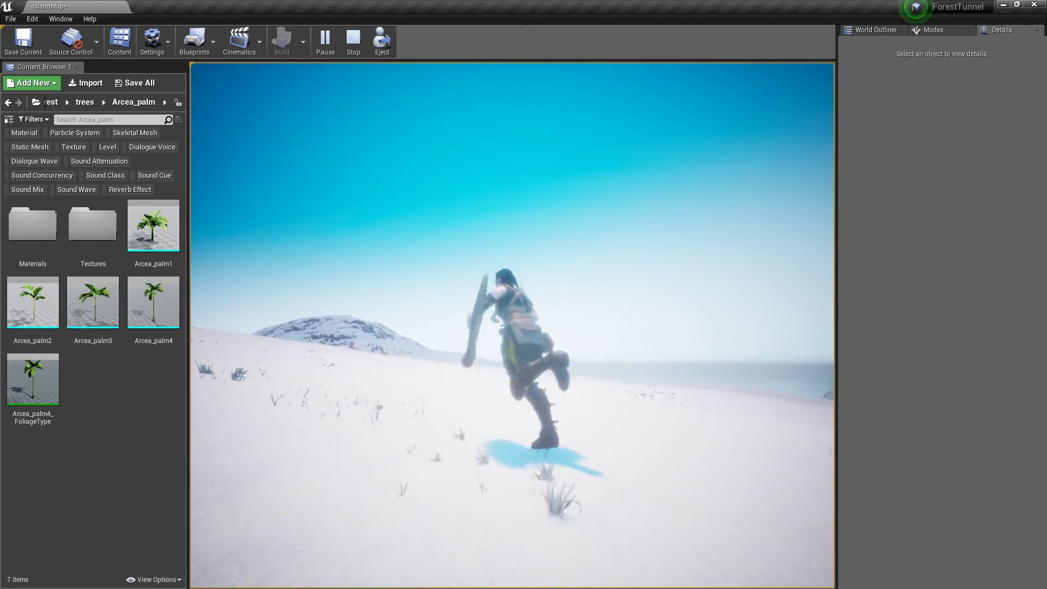
pyautogui.press('s')
pyautogui.press('Escape')
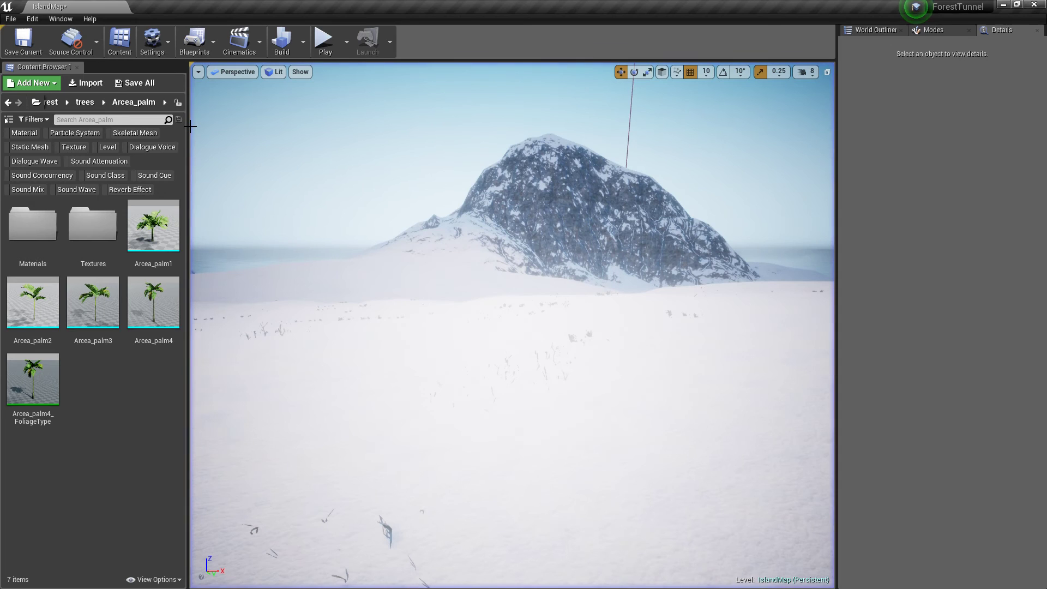
pyautogui.press('F11')
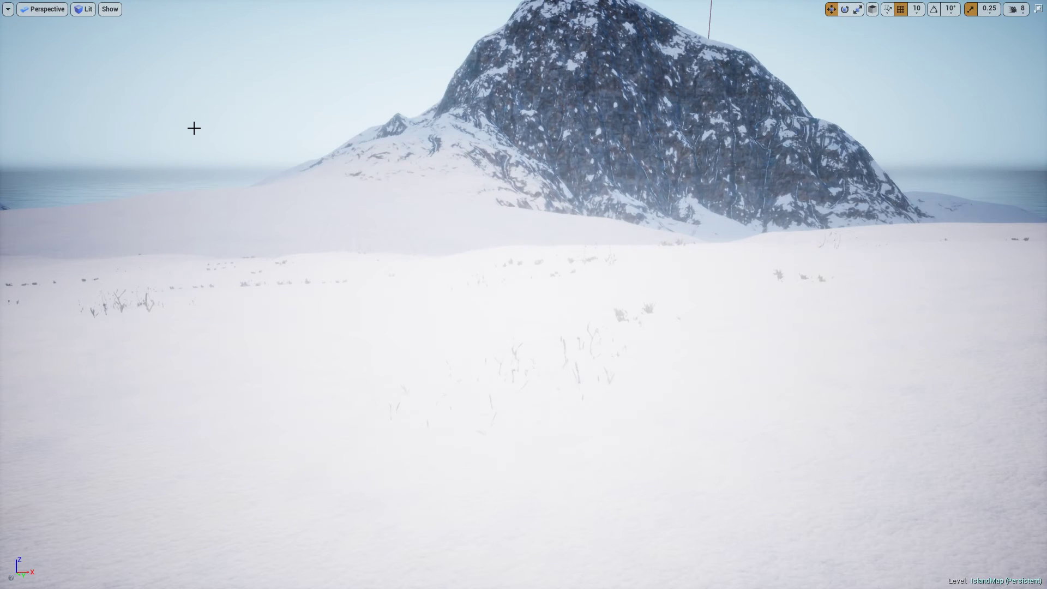
pyautogui.press('F11')
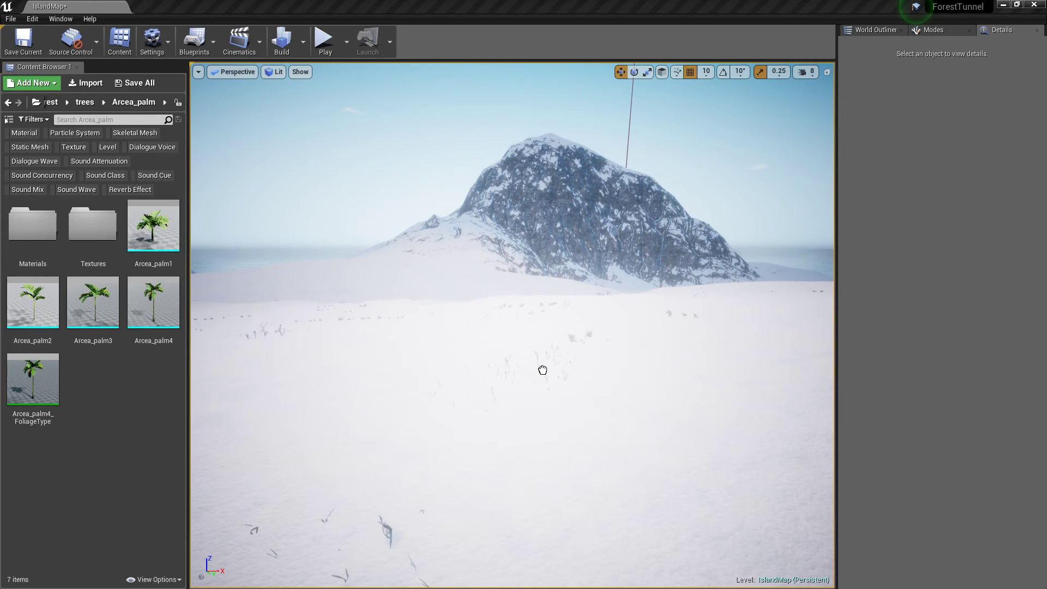
# Place a Falling_Snow emitter on the snowy ground in front of the mountain and raise it above the surface
pyautogui.moveTo(543, 370); pyautogui.dragTo(543, 370)
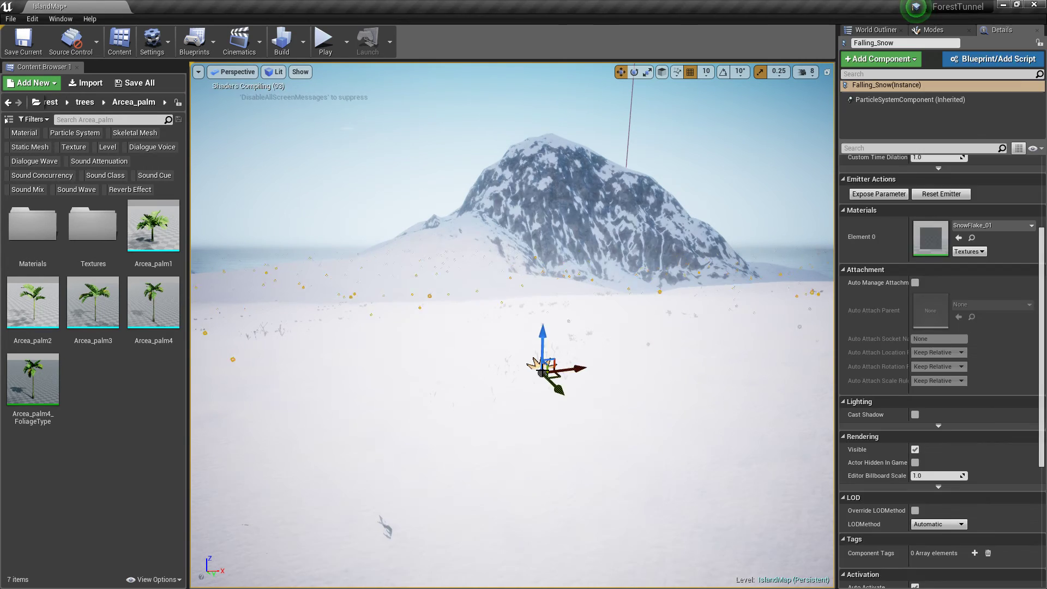
pyautogui.moveTo(543, 332); pyautogui.dragTo(521, 183)
pyautogui.press('Escape')
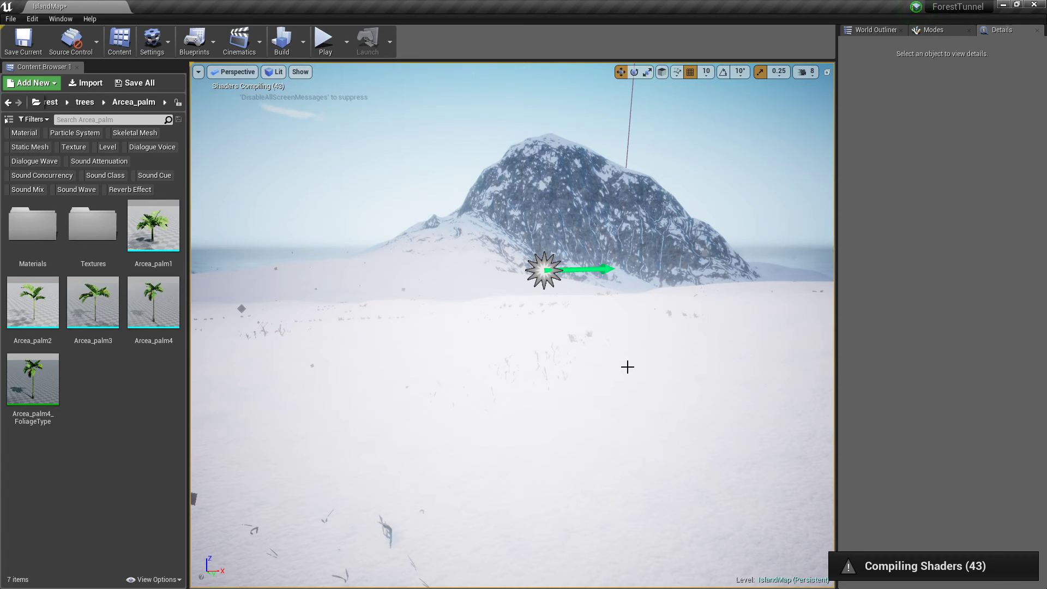
pyautogui.moveTo(627, 367); pyautogui.dragTo(584, 290, button='right')
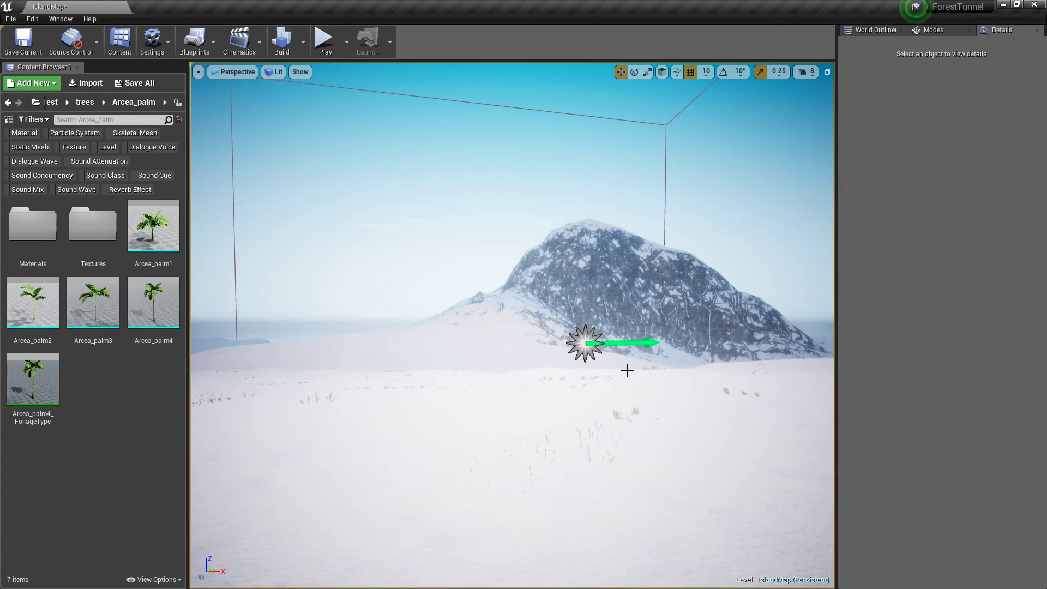
pyautogui.moveTo(634, 371)
pyautogui.mouseDown(button='right')
pyautogui.moveTo(793, 377)
pyautogui.moveTo(605, 377)
pyautogui.moveTo(634, 370)
pyautogui.mouseUp(button='right')
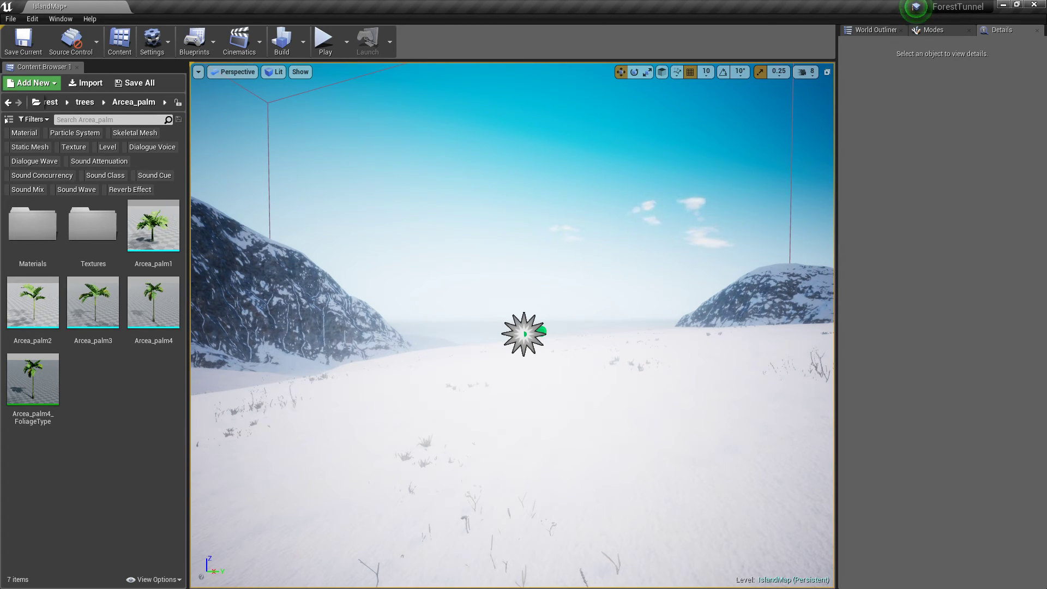
# Place a snow_blizzard emitter on the ground near the Falling_Snow emitter and inspect the snowfall
pyautogui.moveTo(484, 465); pyautogui.dragTo(514, 447)
pyautogui.moveTo(511, 401); pyautogui.dragTo(510, 382)
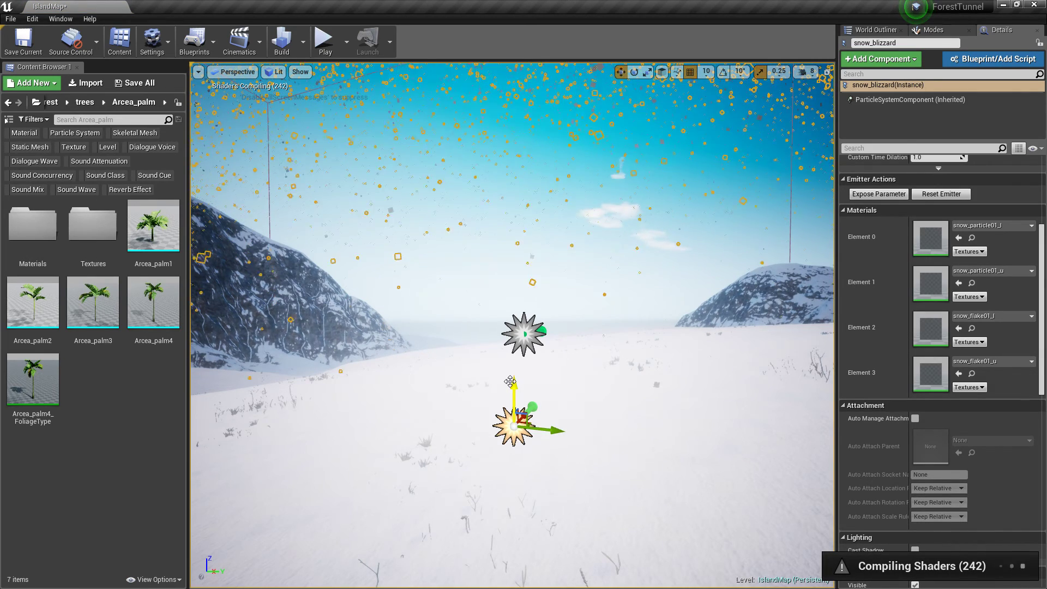
pyautogui.click(614, 305)
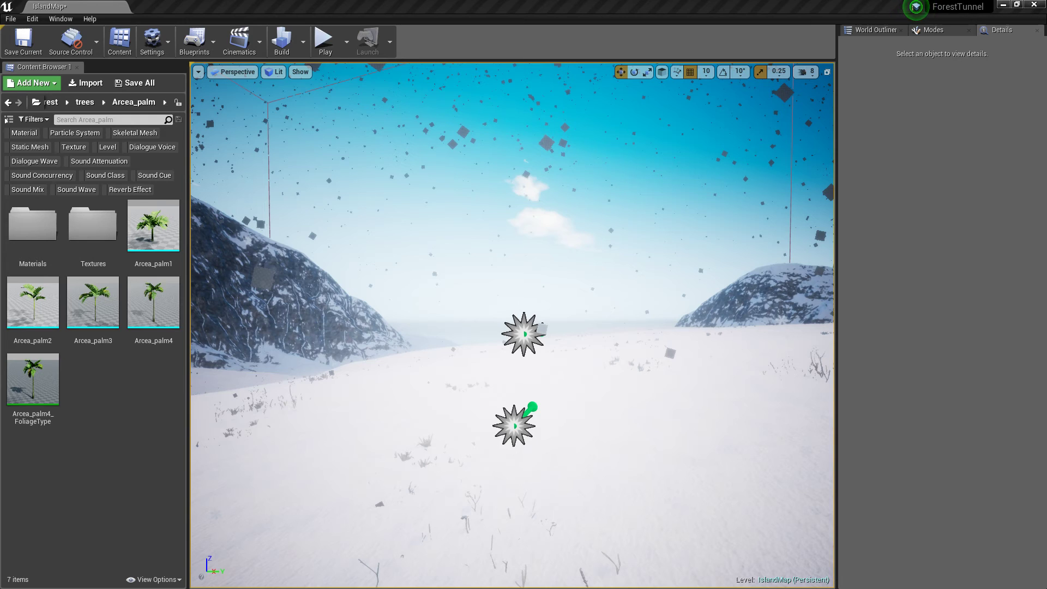
pyautogui.moveTo(646, 260); pyautogui.dragTo(540, 191, button='right')
pyautogui.moveTo(599, 257); pyautogui.dragTo(536, 238, button='right')
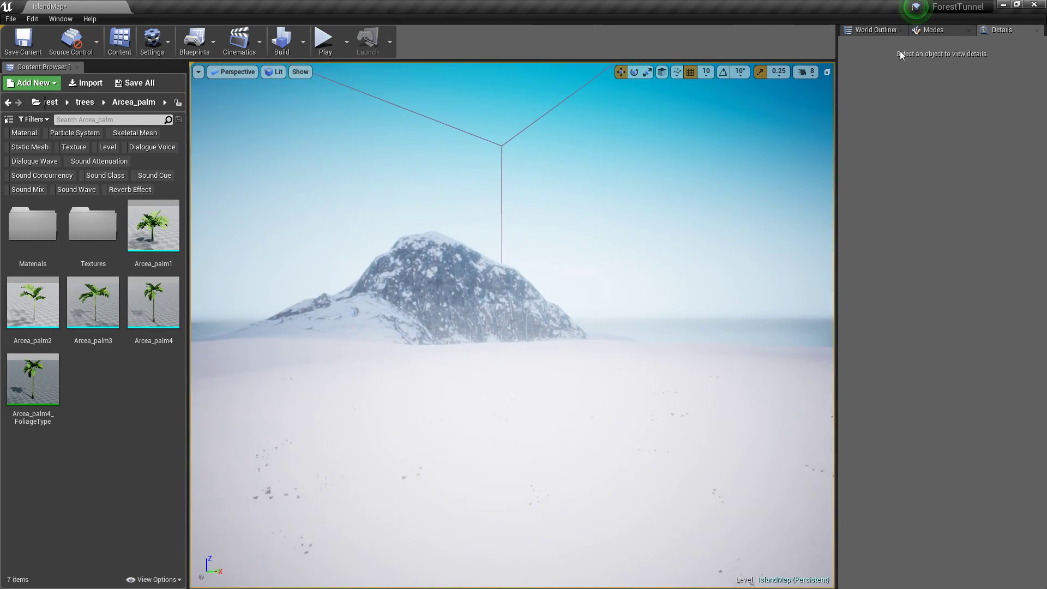
# Select the Falling_Snow and snow_blizzard emitters together and duplicate the pair across the whole island until there are twelve of each
pyautogui.click(868, 31)
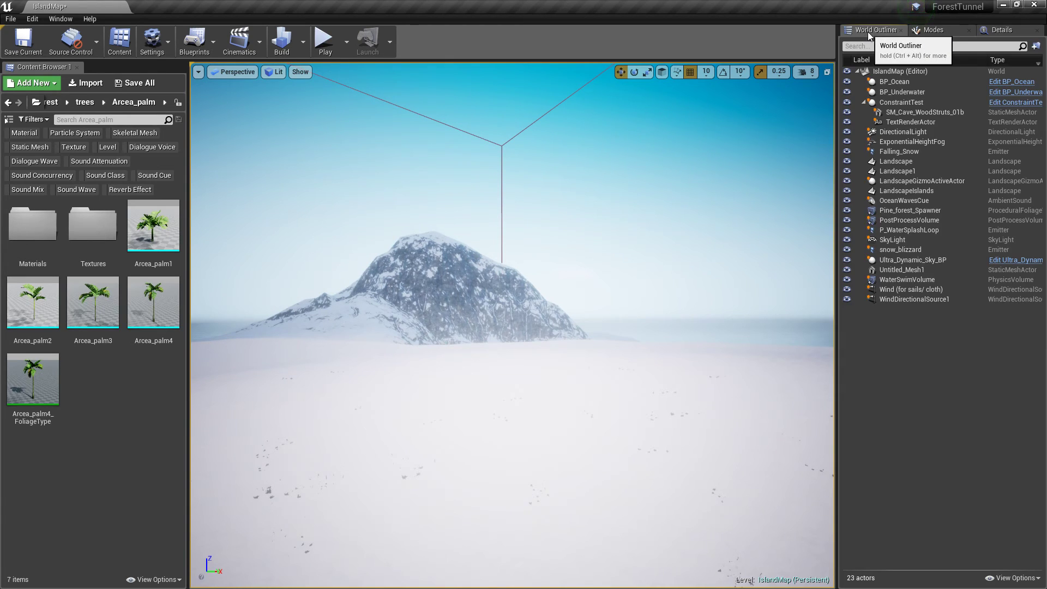
pyautogui.click(908, 251)
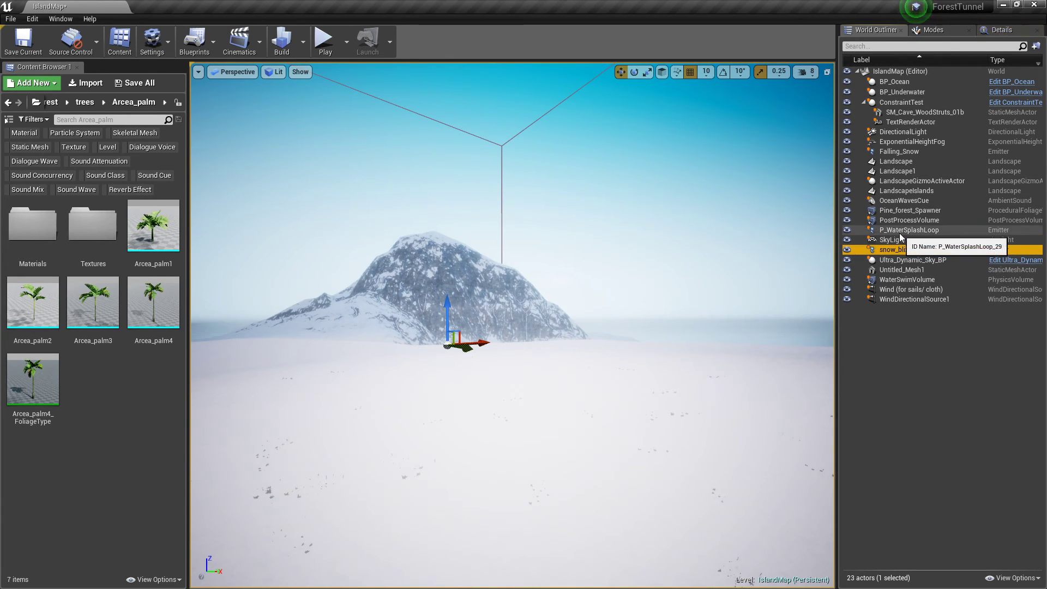
pyautogui.moveTo(523, 309); pyautogui.dragTo(523, 309, button='right')
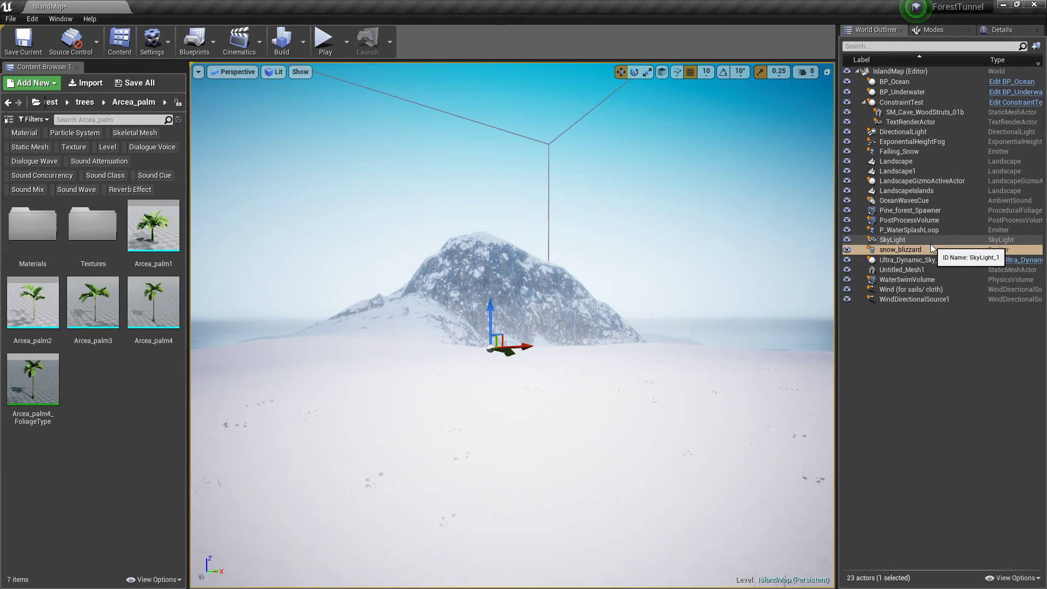
pyautogui.keyDown('shift'); pyautogui.click(920, 153); pyautogui.keyUp('shift')
pyautogui.click(902, 155)
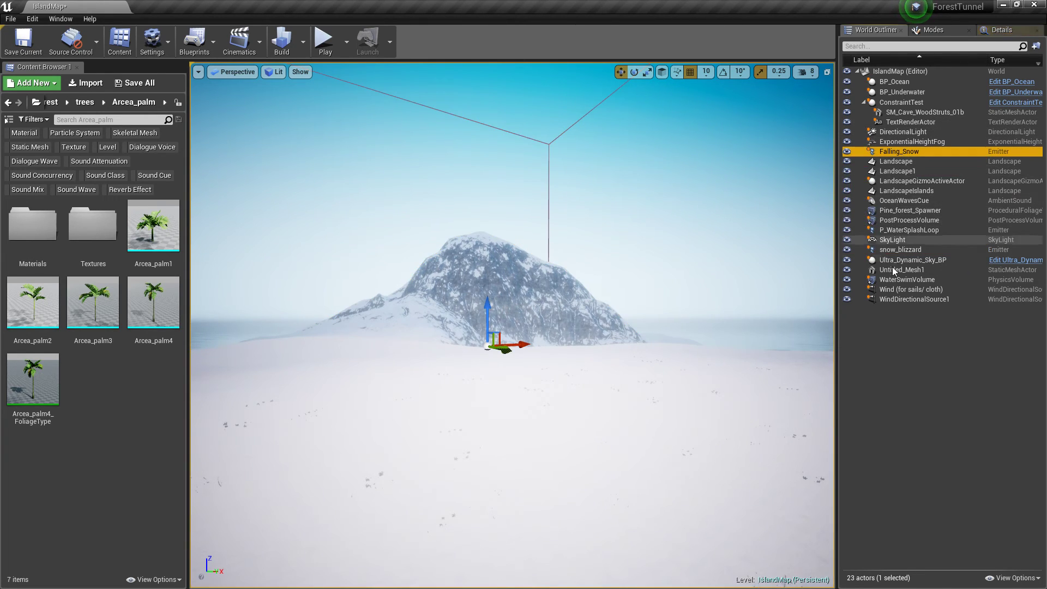
pyautogui.keyDown('ctrl'); pyautogui.click(891, 251); pyautogui.keyUp('ctrl')
pyautogui.press('f')
pyautogui.moveTo(511, 325); pyautogui.dragTo(563, 304, button='right')
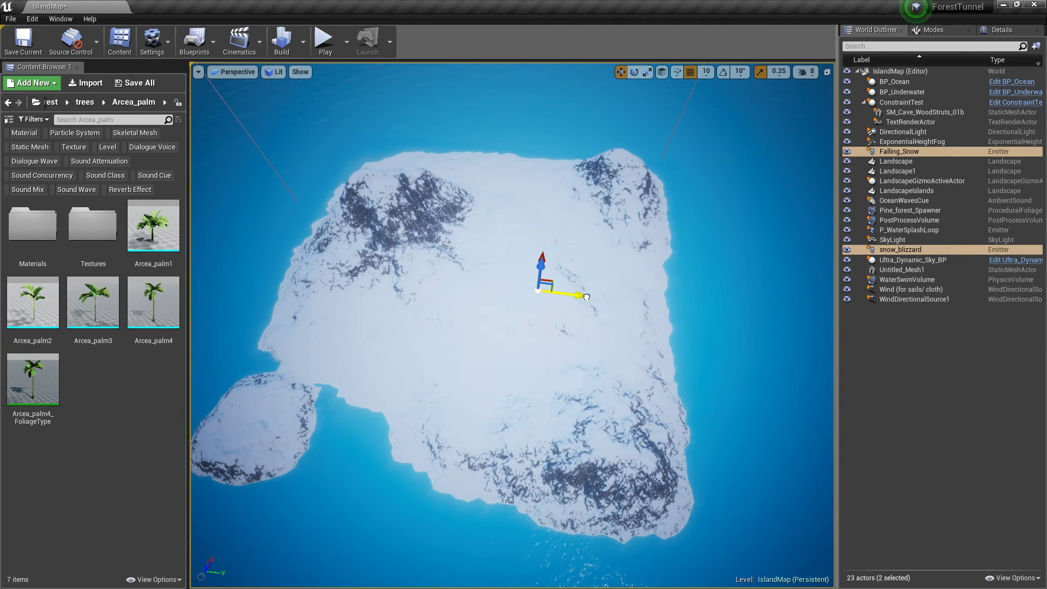
pyautogui.keyDown('alt'); pyautogui.moveTo(586, 297); pyautogui.dragTo(534, 287); pyautogui.keyUp('alt')
pyautogui.moveTo(526, 297); pyautogui.dragTo(560, 304, button='right')
pyautogui.keyDown('alt'); pyautogui.moveTo(586, 325); pyautogui.dragTo(508, 297); pyautogui.keyUp('alt')
pyautogui.keyDown('alt'); pyautogui.moveTo(503, 254); pyautogui.dragTo(706, 467); pyautogui.keyUp('alt')
pyautogui.press('w')
pyautogui.moveTo(675, 408); pyautogui.dragTo(507, 264, button='right')
pyautogui.press('w')
pyautogui.press('s')
pyautogui.moveTo(663, 311)
pyautogui.mouseDown(button='right')
pyautogui.moveTo(747, 316)
pyautogui.moveTo(665, 314)
pyautogui.mouseUp(button='right')
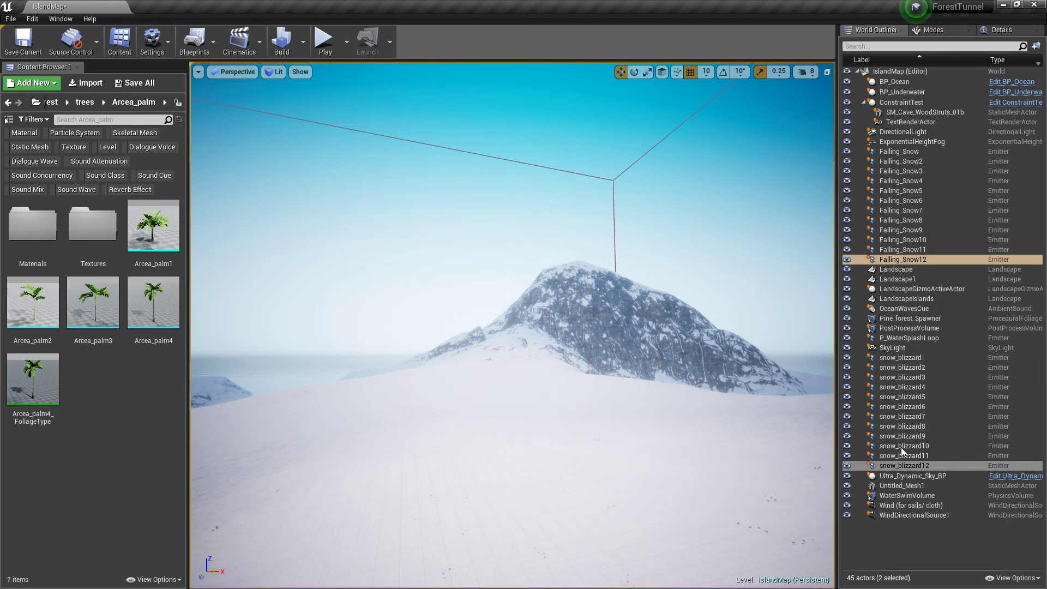
# Delete all the snow_blizzard emitters and all the Falling_Snow emitters from the level
pyautogui.click(904, 358)
pyautogui.keyDown('shift'); pyautogui.click(907, 463); pyautogui.keyUp('shift')
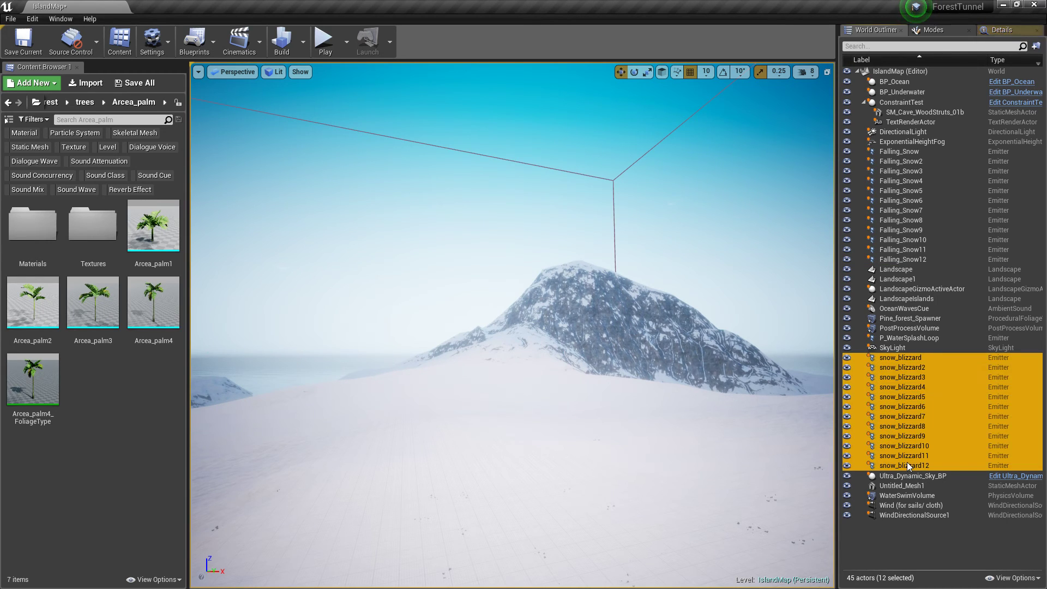
pyautogui.press('Delete')
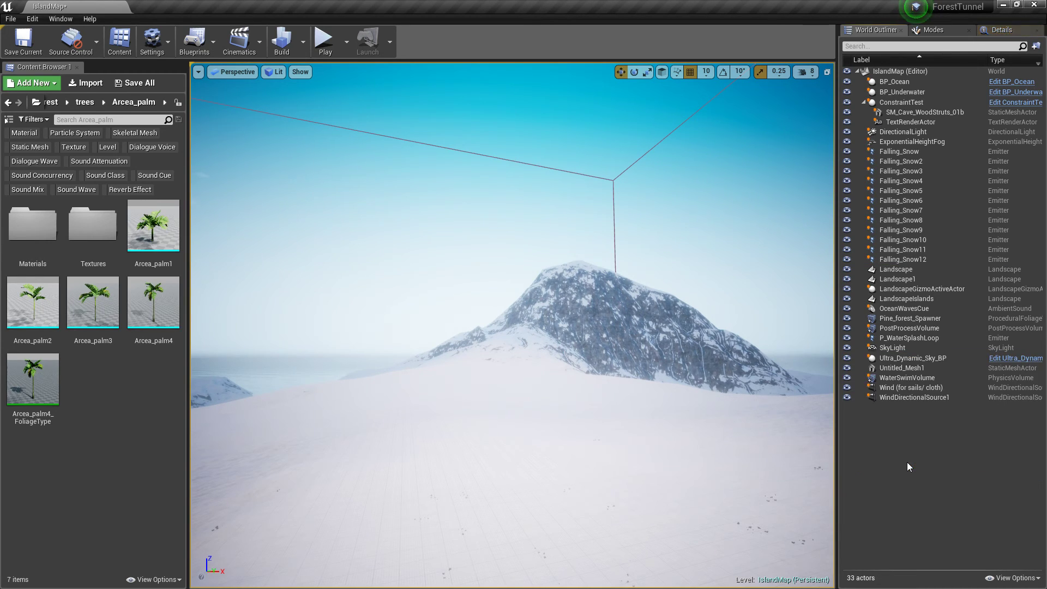
pyautogui.click(911, 153)
pyautogui.keyDown('shift'); pyautogui.click(901, 259); pyautogui.keyUp('shift')
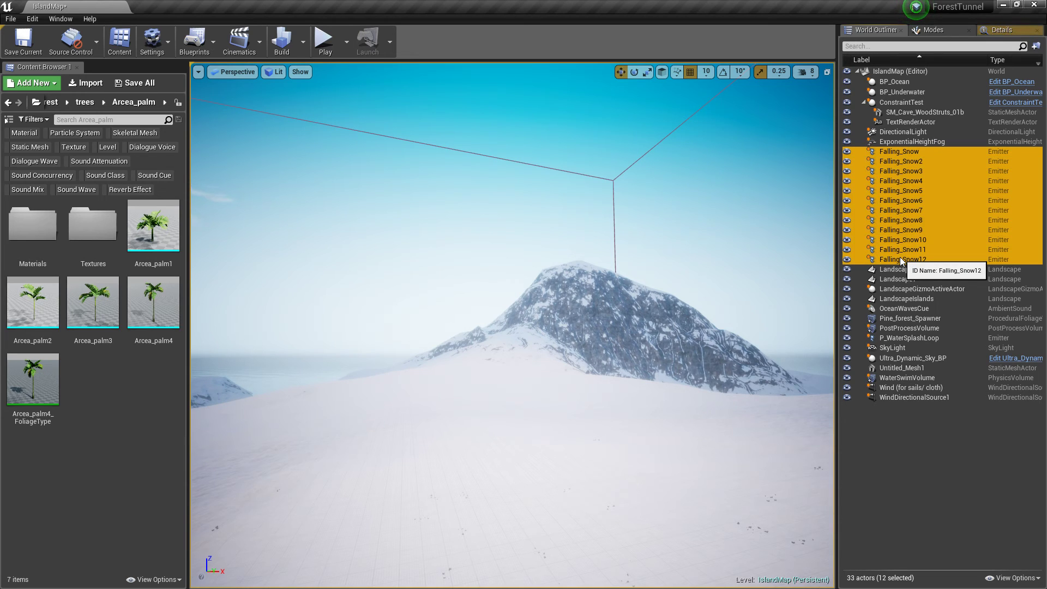
pyautogui.press('Delete')
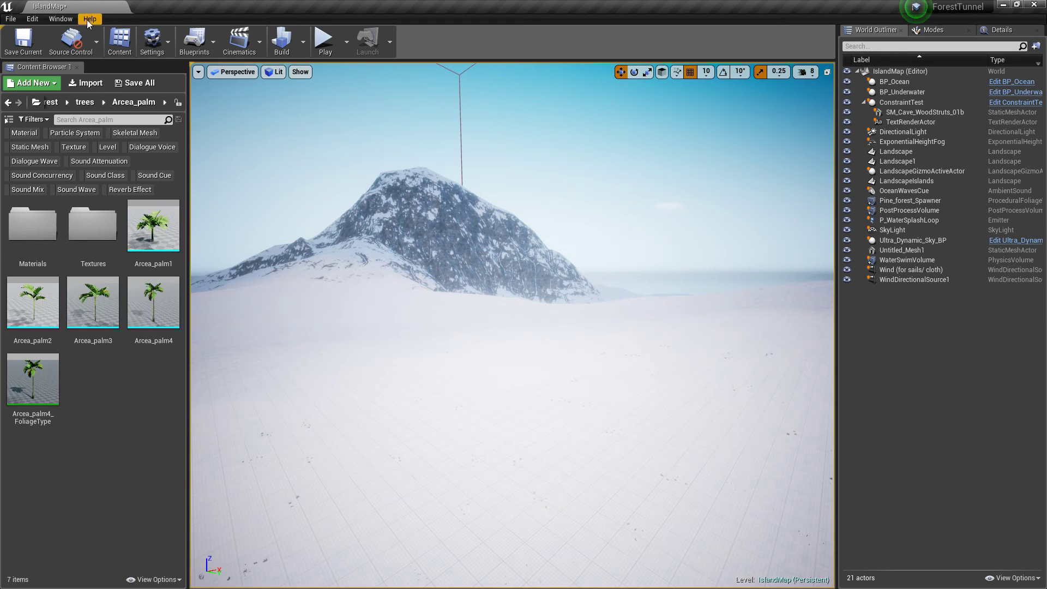
pyautogui.click(65, 19)
pyautogui.click(71, 20)
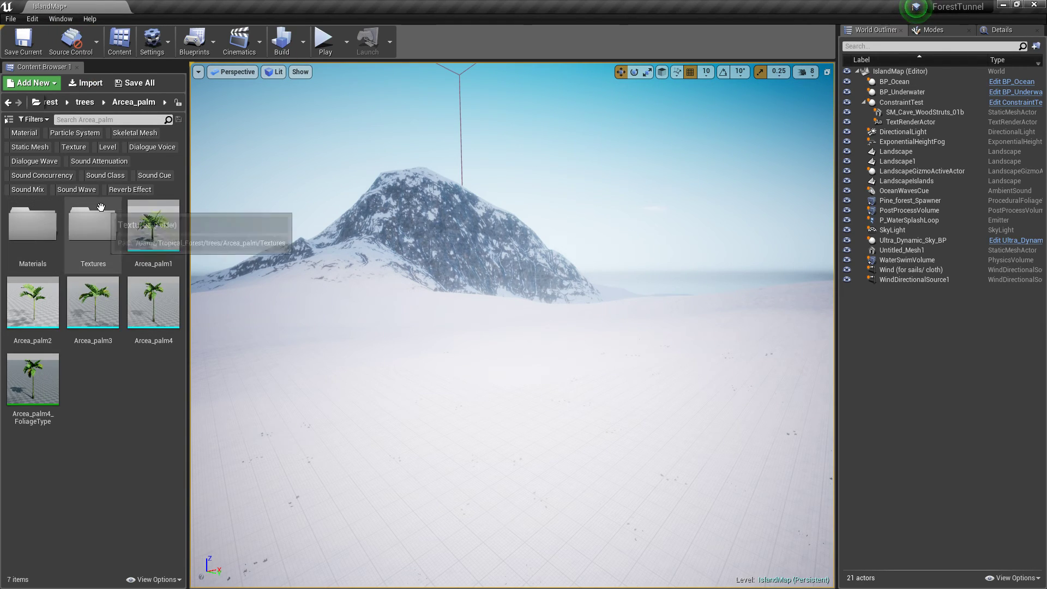
pyautogui.click(39, 104)
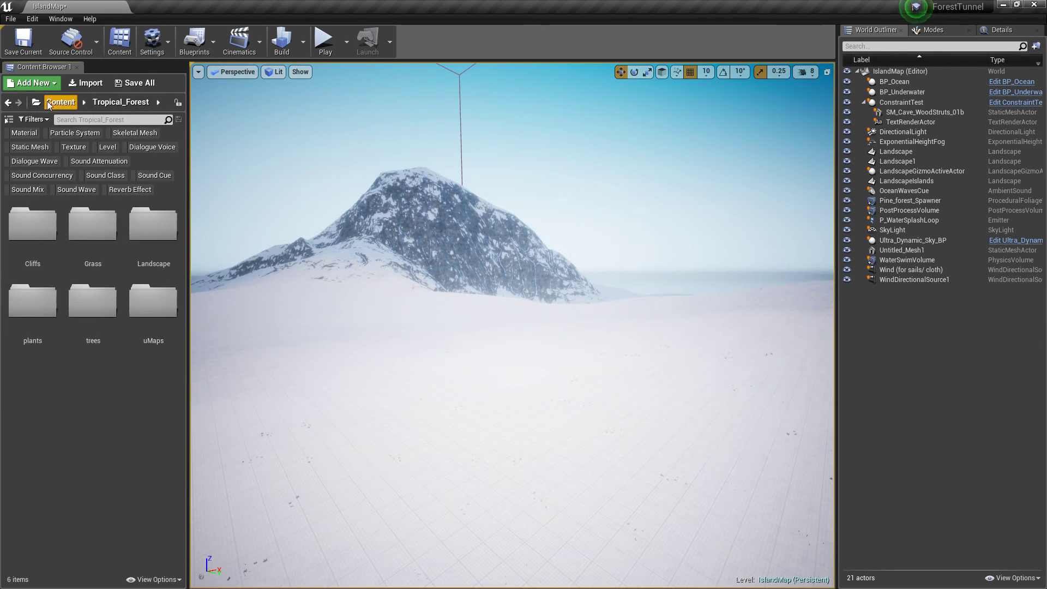
# Open the MixamoGame game mode in the full Blueprint editor and show its 3D preview
pyautogui.click(215, 50)
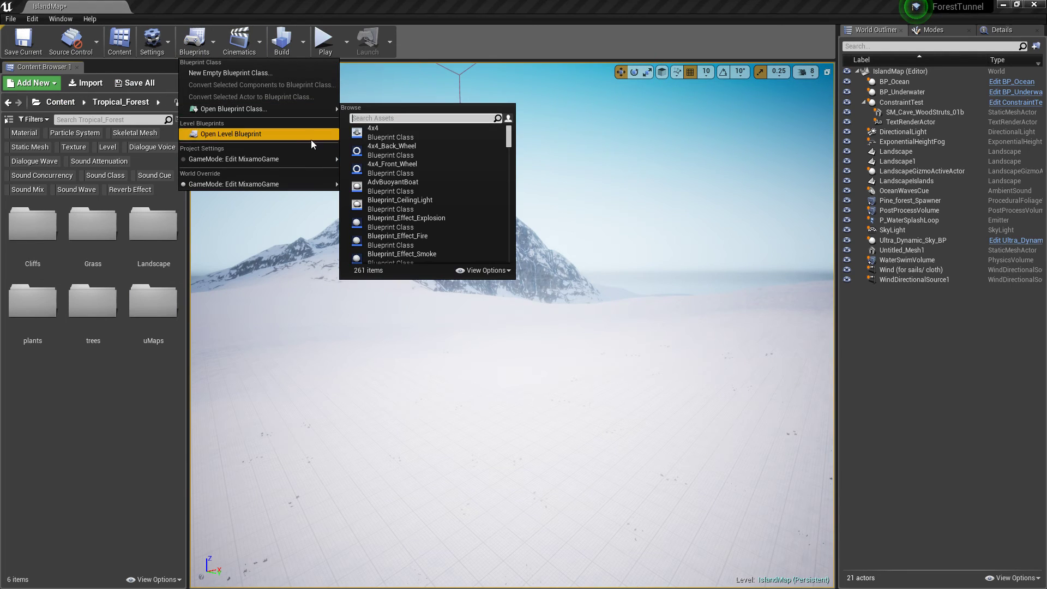
pyautogui.moveTo(319, 161)
pyautogui.click(376, 159)
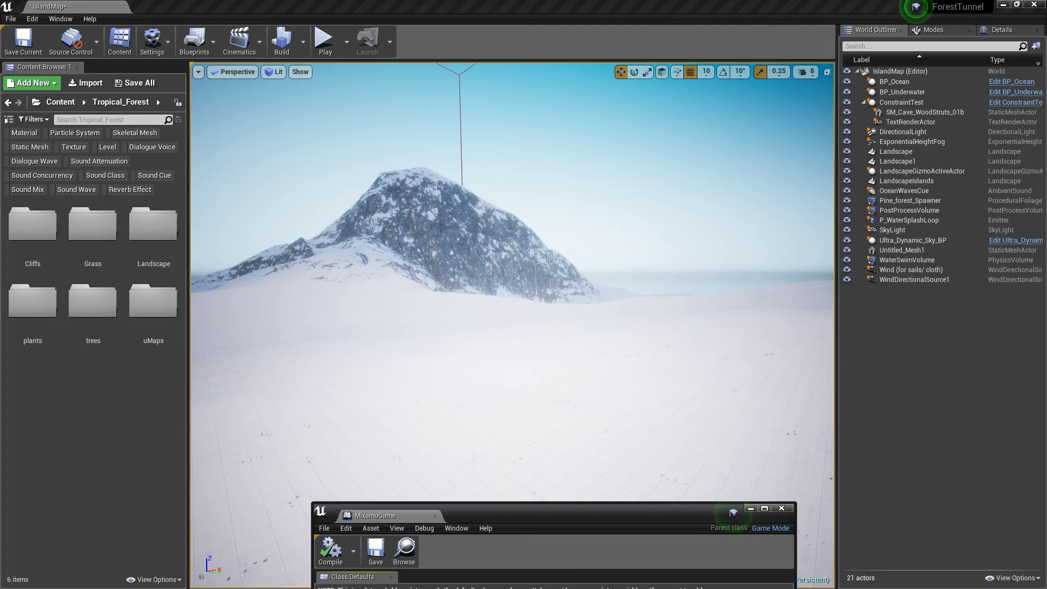
pyautogui.doubleClick(641, 532)
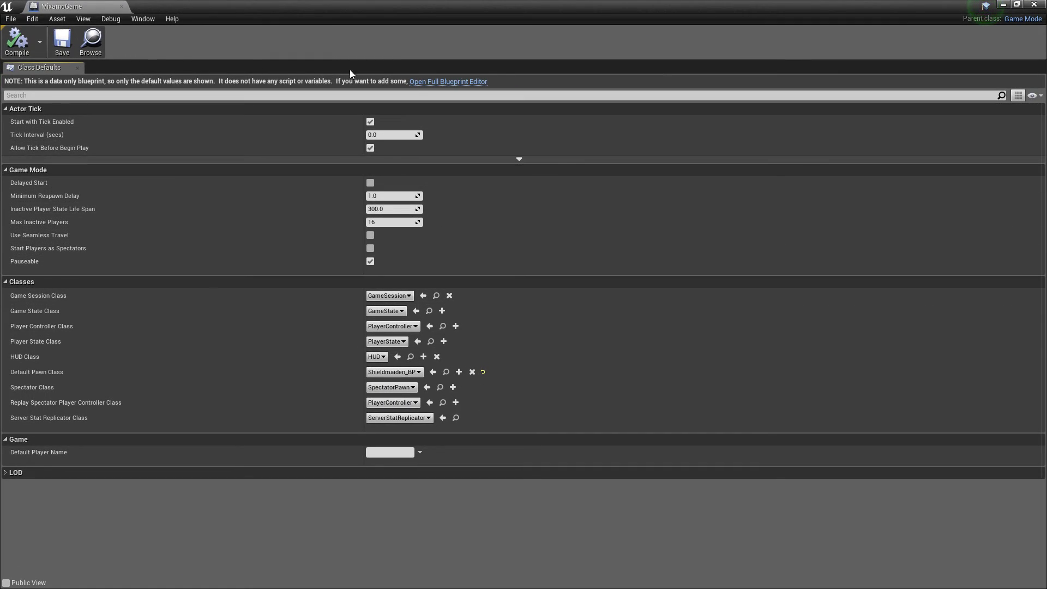
pyautogui.click(448, 82)
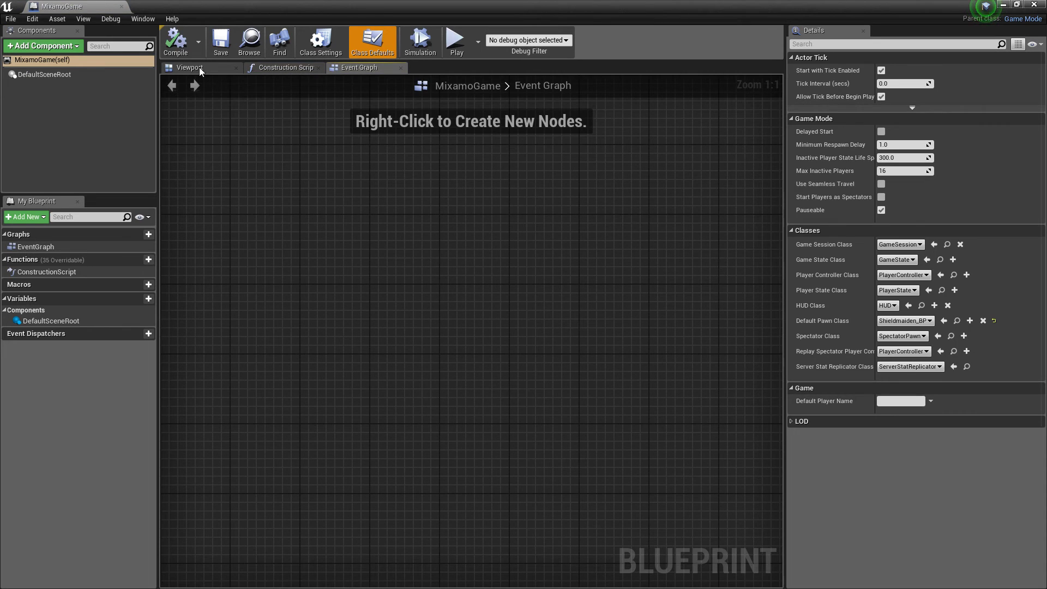
pyautogui.click(200, 69)
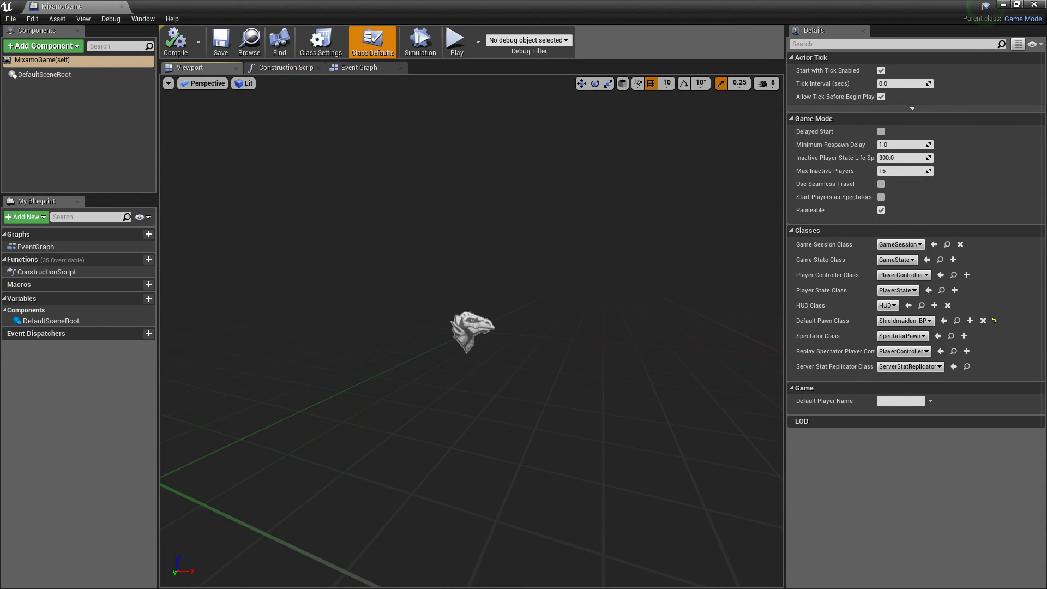
# Add the snow_blizzard particle system as a component of the MixamoGame blueprint, compile it, and play-test the level from a spot on the snowy ground
pyautogui.moveTo(899, 246); pyautogui.dragTo(16, 119)
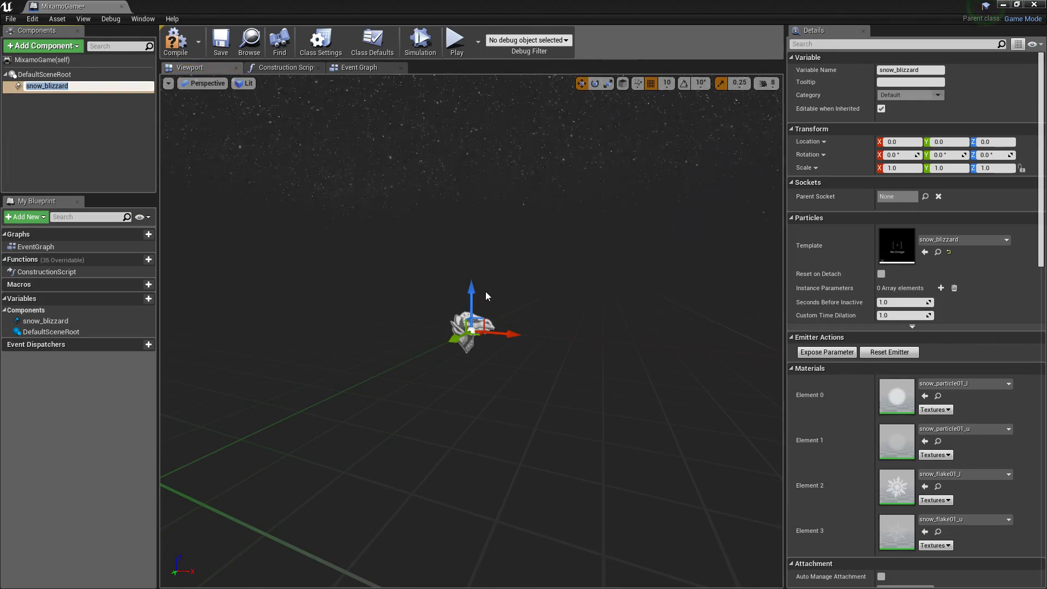
pyautogui.click(166, 52)
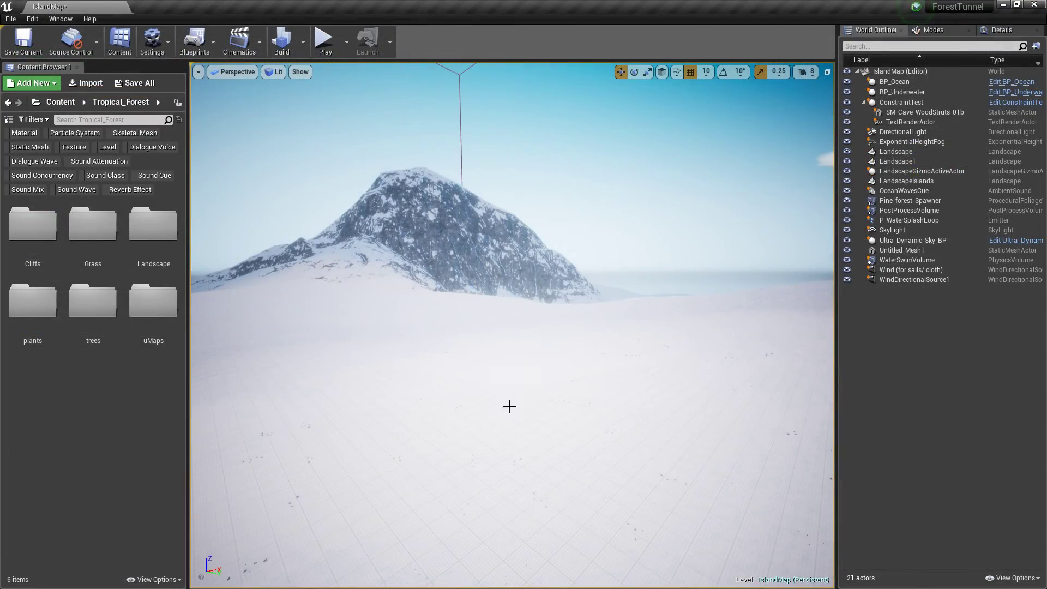
pyautogui.rightClick(507, 125)
pyautogui.click(553, 401)
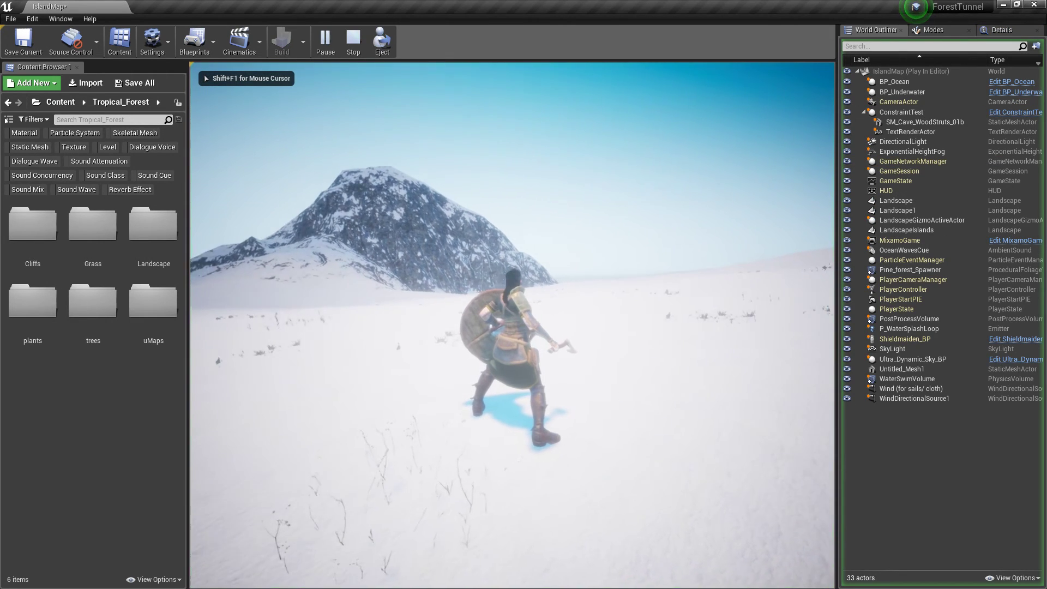
pyautogui.press('w')
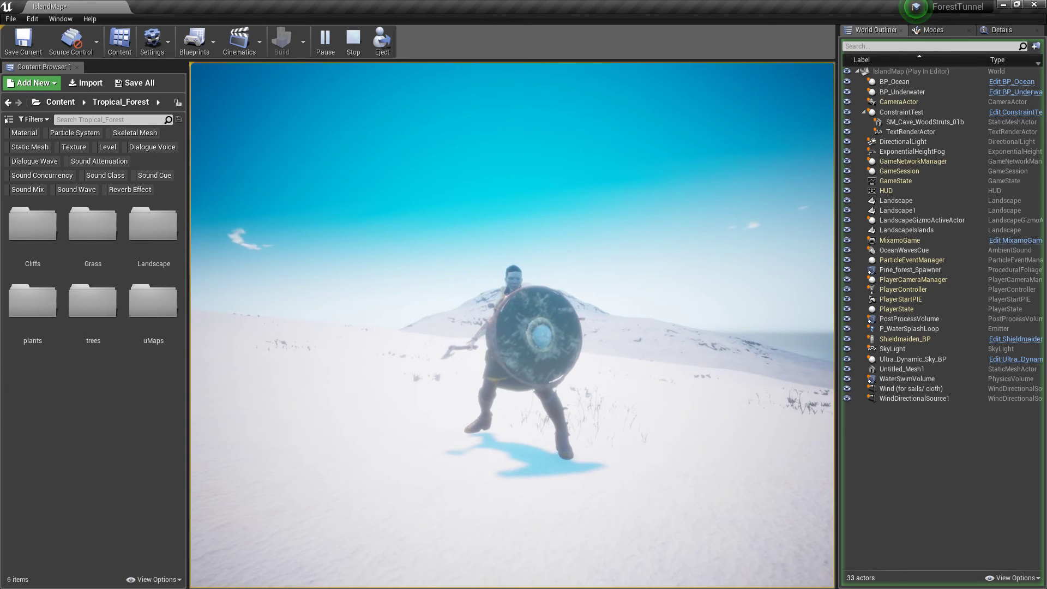
pyautogui.press('Escape')
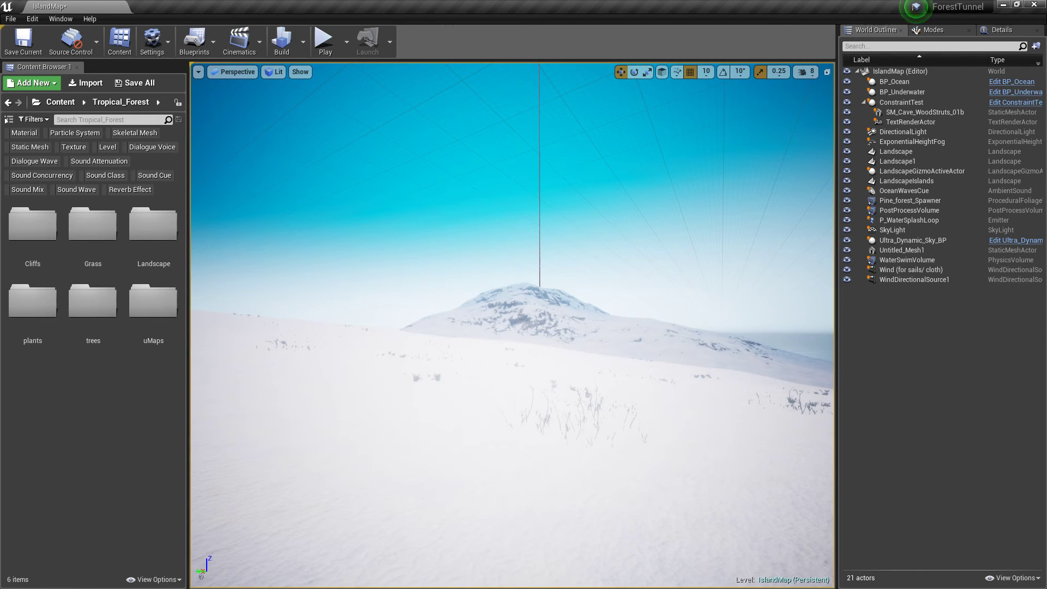
# Browse the project's root content folder and open the Shieldmaiden folder
pyautogui.click(67, 104)
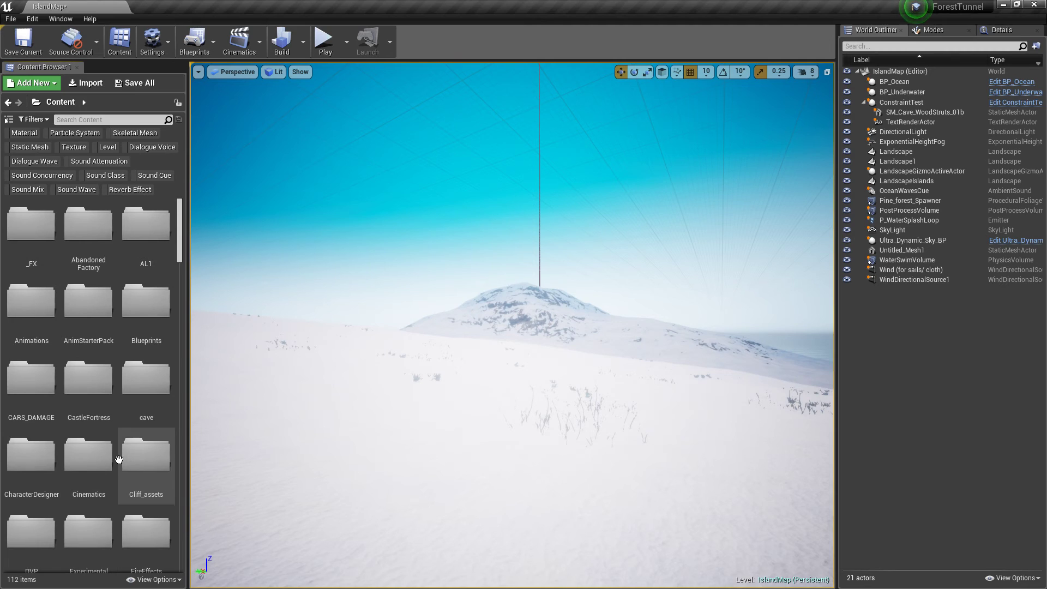
pyautogui.scroll(-2, 119, 459)
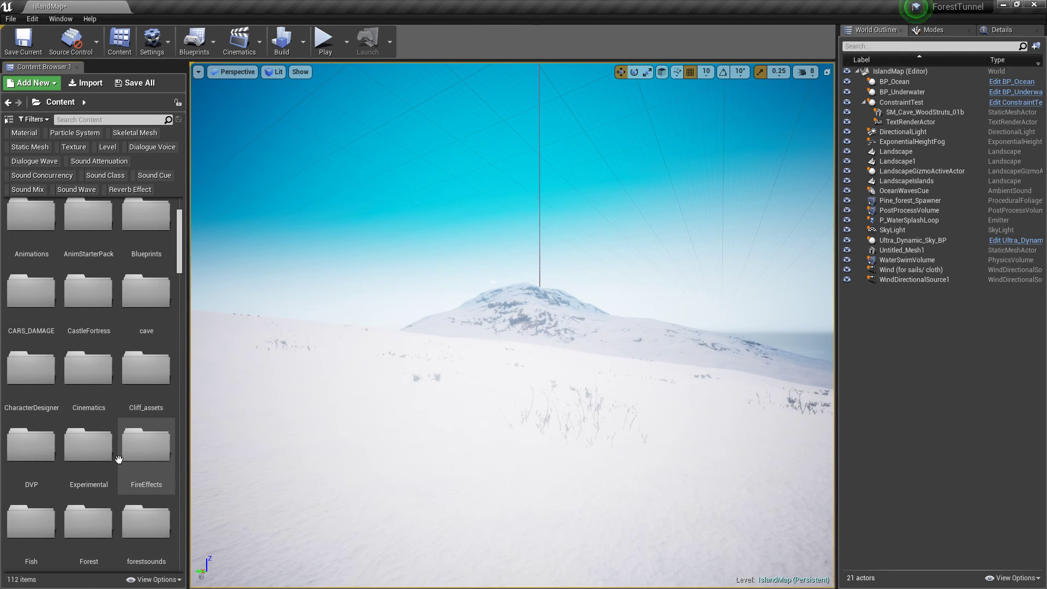
pyautogui.scroll(-2, 118, 460)
pyautogui.scroll(-10, 119, 460)
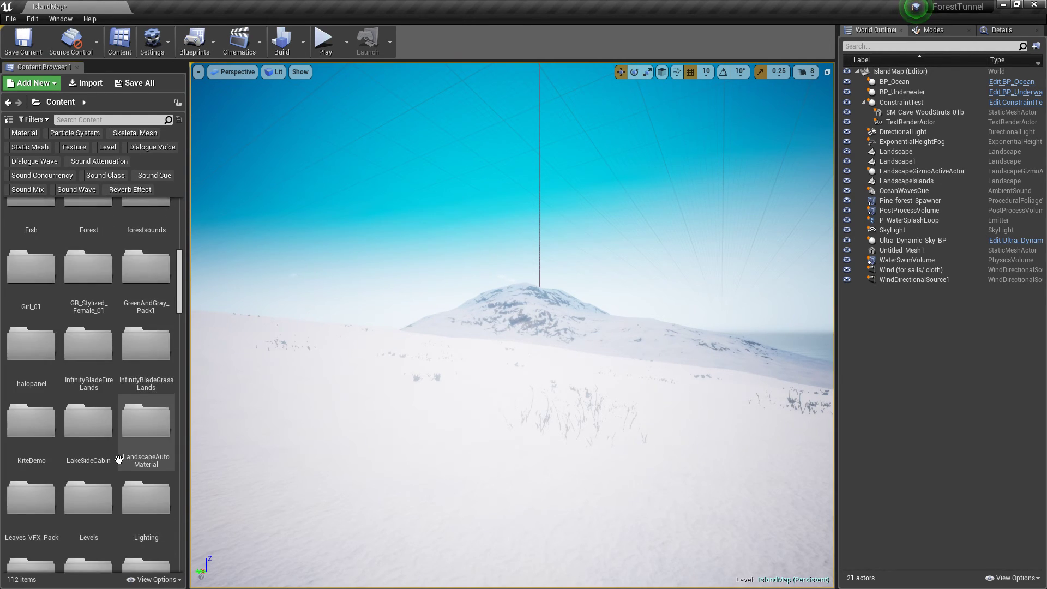
pyautogui.moveTo(182, 326); pyautogui.dragTo(180, 424)
pyautogui.scroll(2, 139, 327)
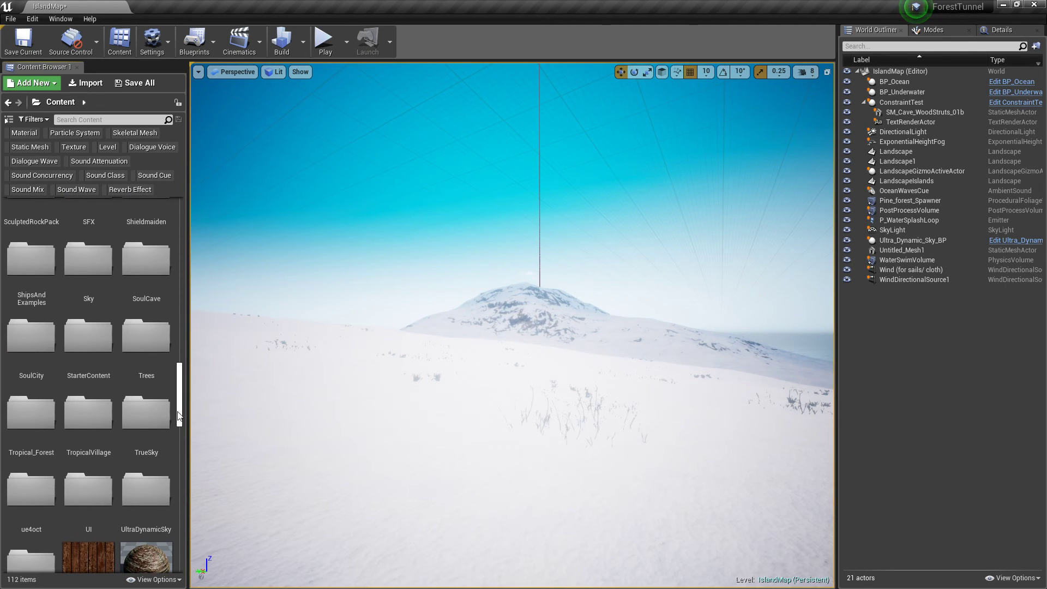
pyautogui.scroll(2, 138, 319)
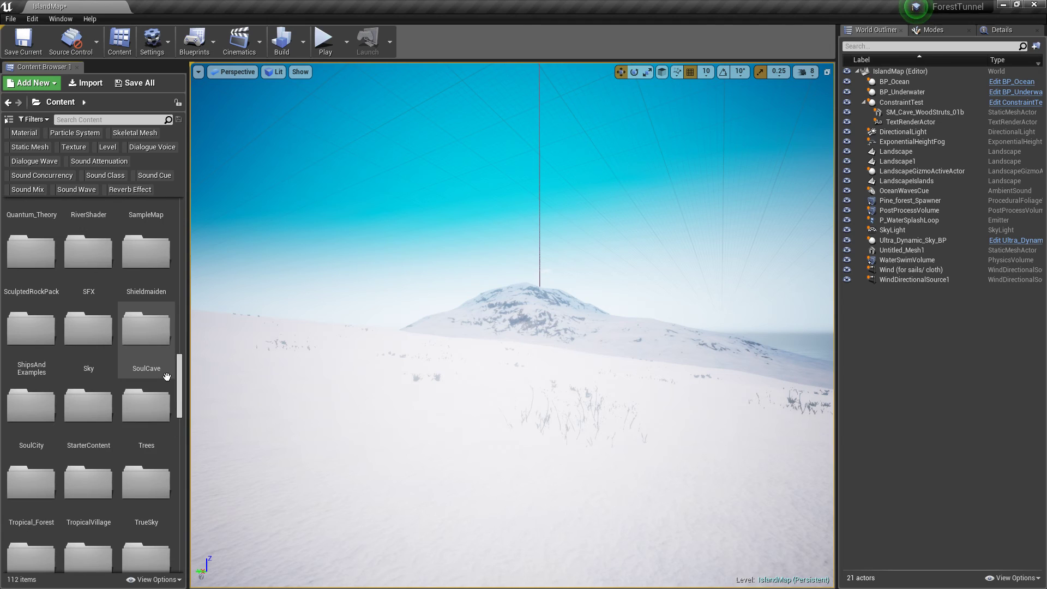
pyautogui.doubleClick(145, 254)
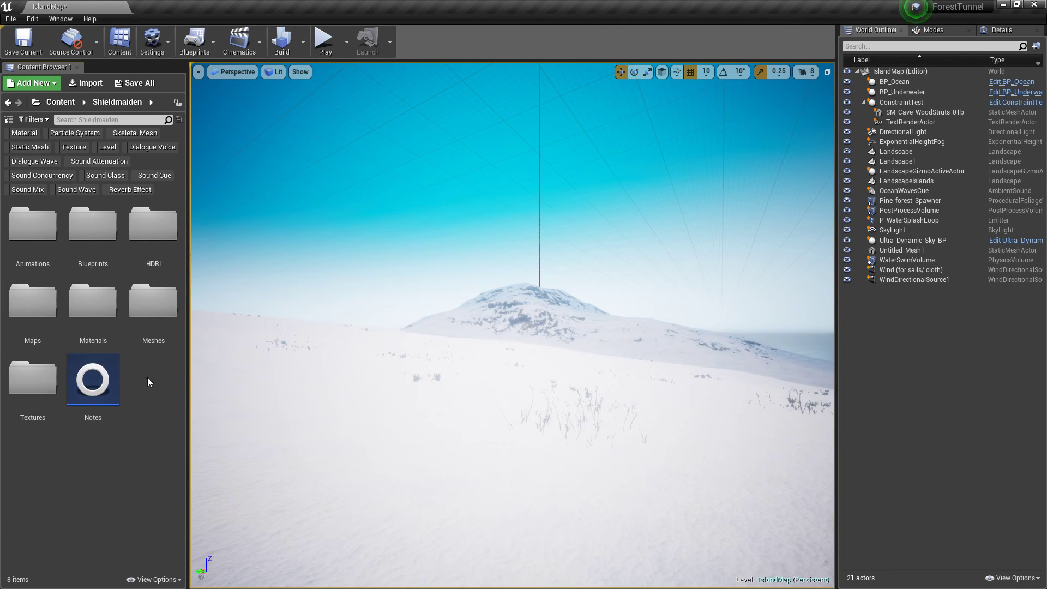
# Examine the assets in the Shieldmaiden Meshes folder, including the SK_Shieldmaiden skeletal mesh
pyautogui.doubleClick(149, 315)
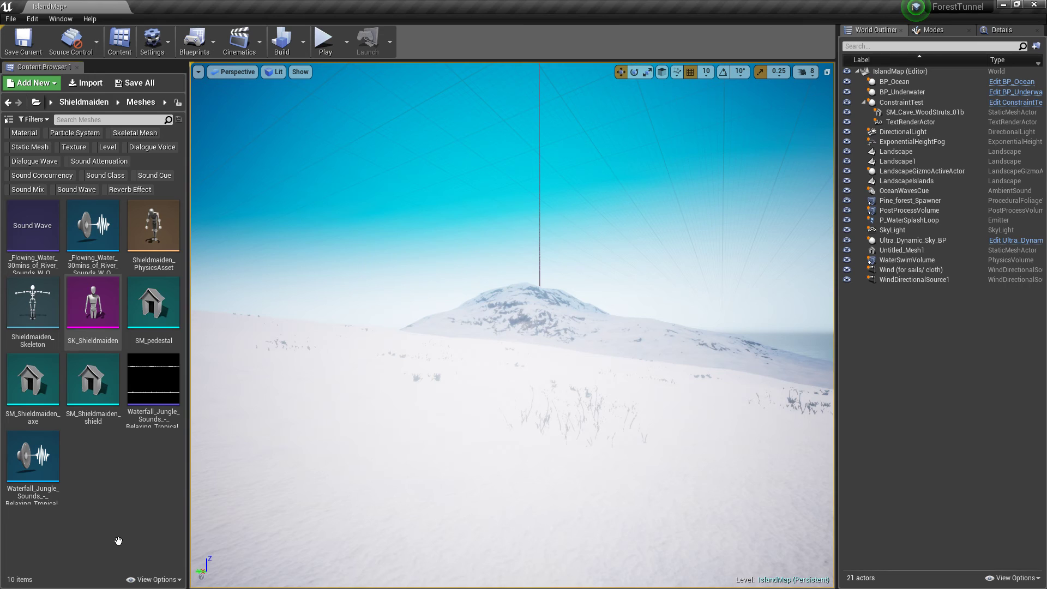
pyautogui.moveTo(48, 371)
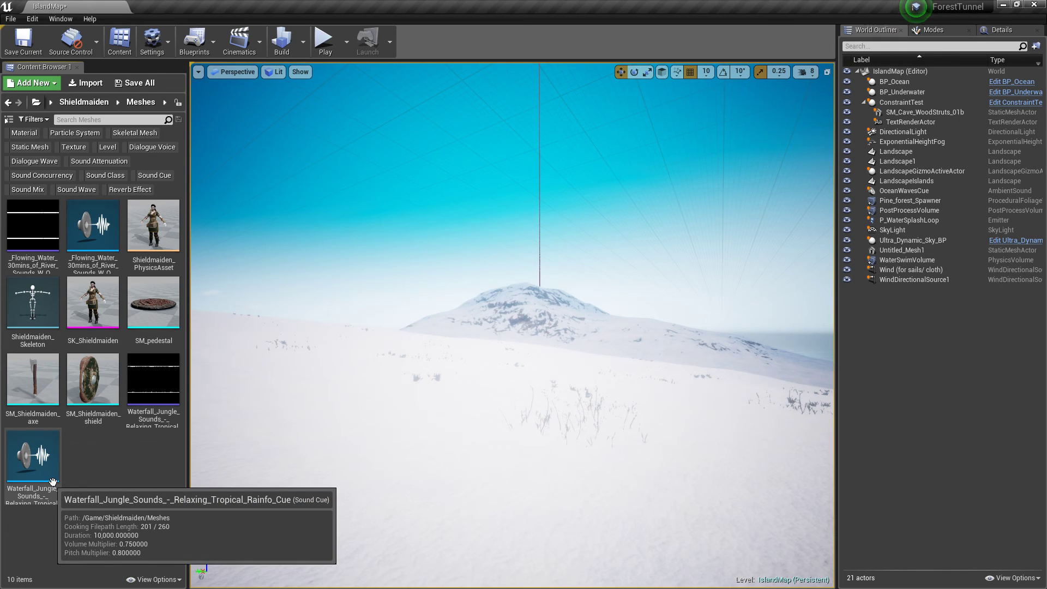
pyautogui.moveTo(55, 481)
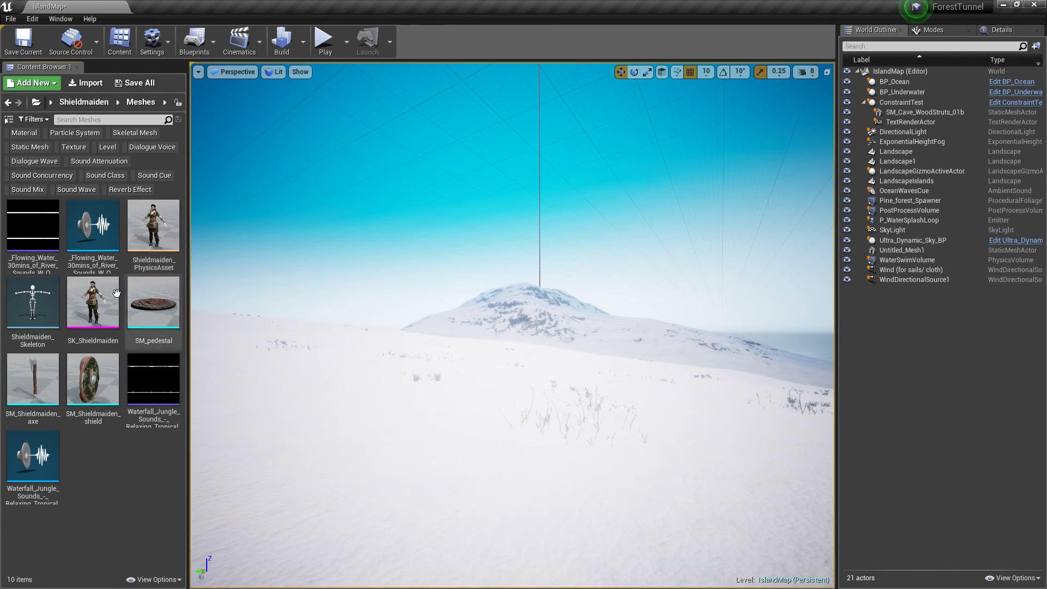
pyautogui.moveTo(103, 310)
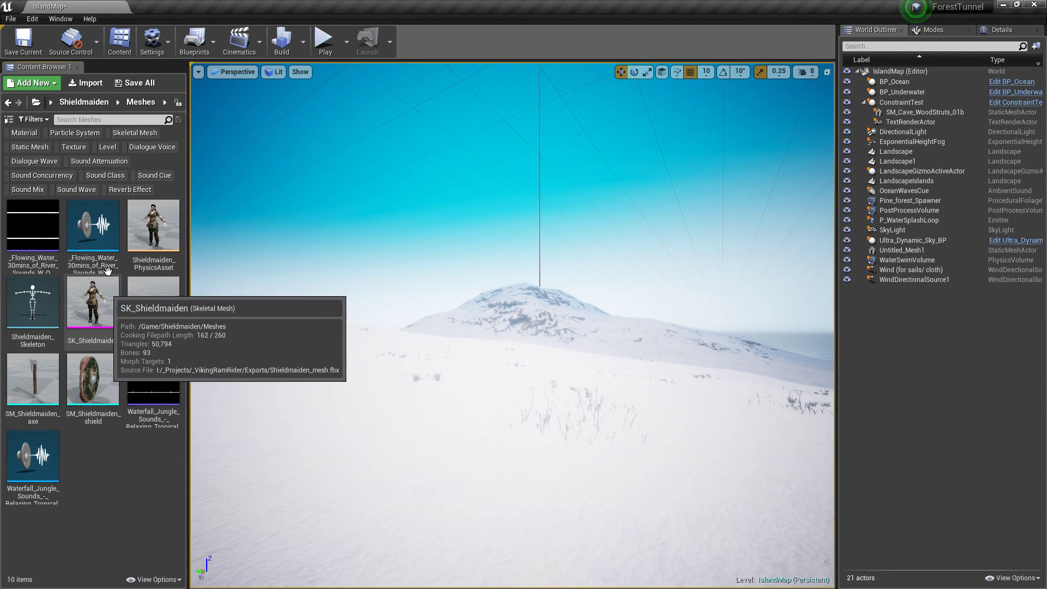
# Duplicate Shieldmaiden_BP in the Shieldmaiden Blueprints folder and name the copy Shieldmaiden_BPsnow
pyautogui.click(102, 103)
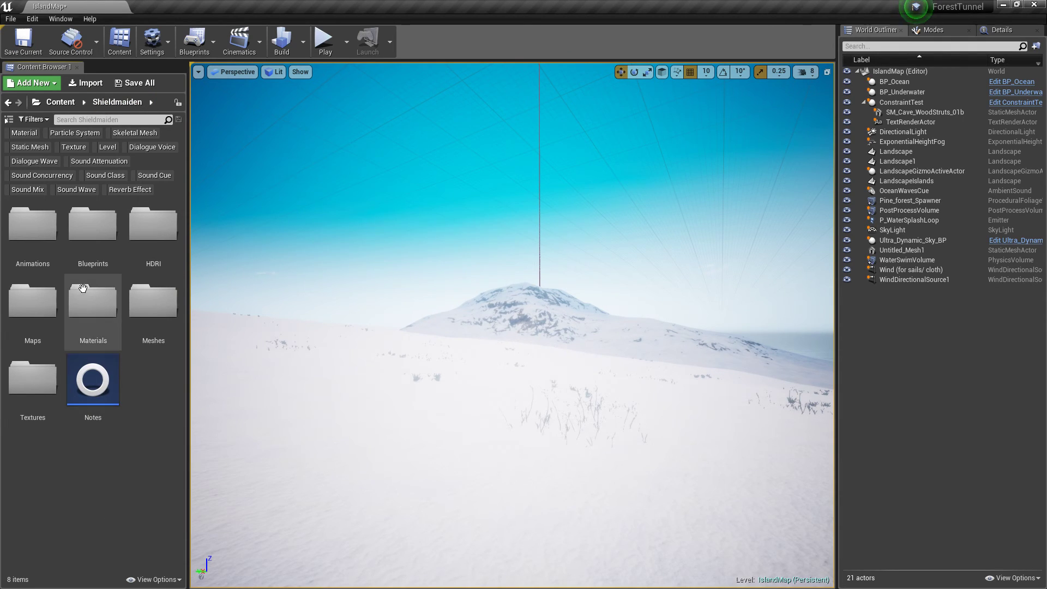
pyautogui.doubleClick(90, 240)
pyautogui.rightClick(35, 234)
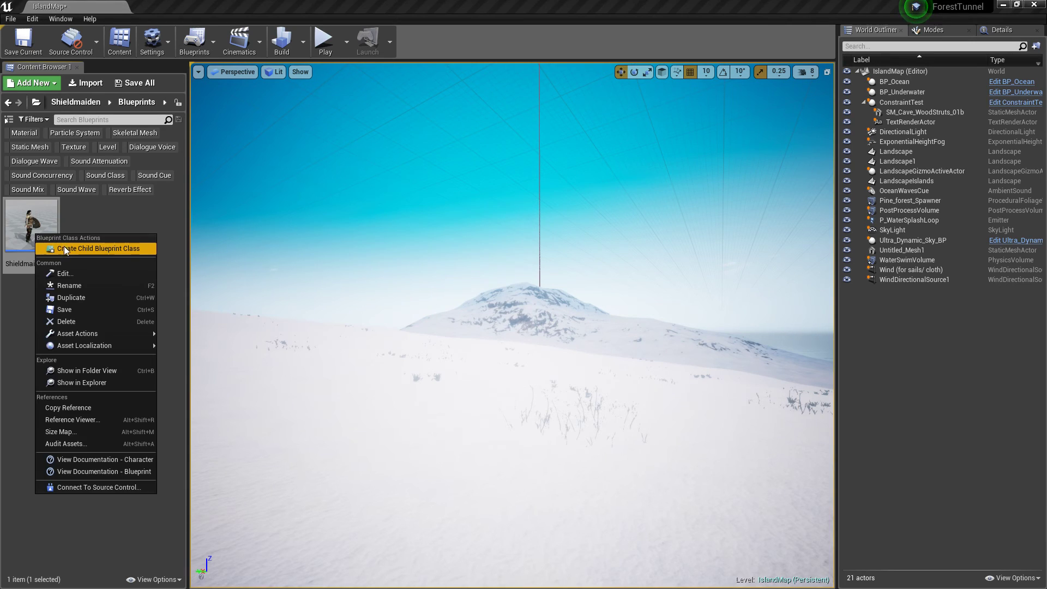
pyautogui.click(85, 298)
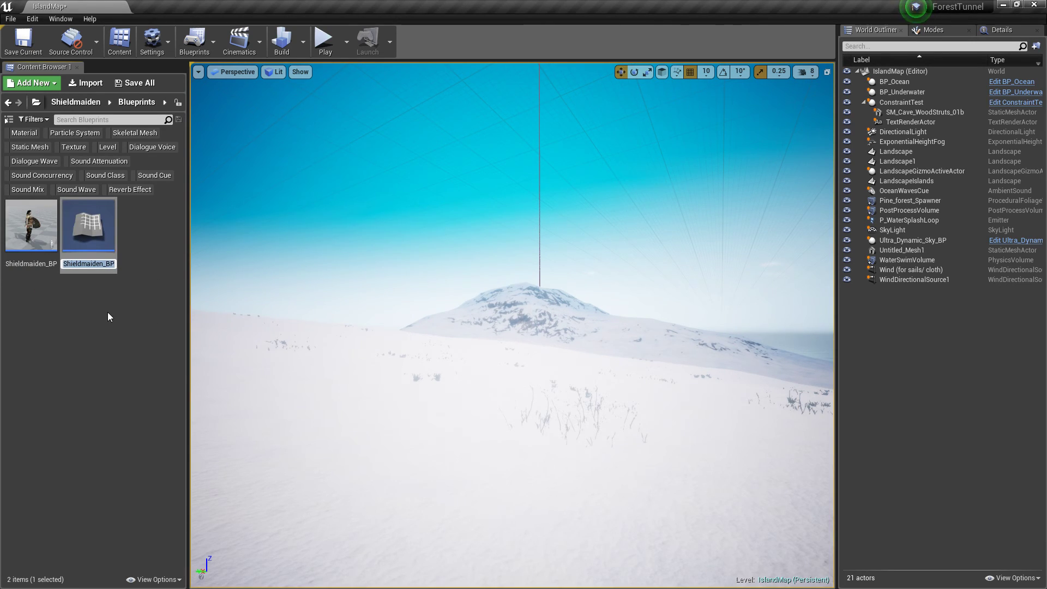
pyautogui.press('Right')
pyautogui.press('BackSpace')
pyautogui.write('snow')
pyautogui.press('Return')
# Open Shieldmaiden_BPsnow in its 3D preview, add the snow_blizzard particle system as a component, and close the blueprint
pyautogui.doubleClick(94, 249)
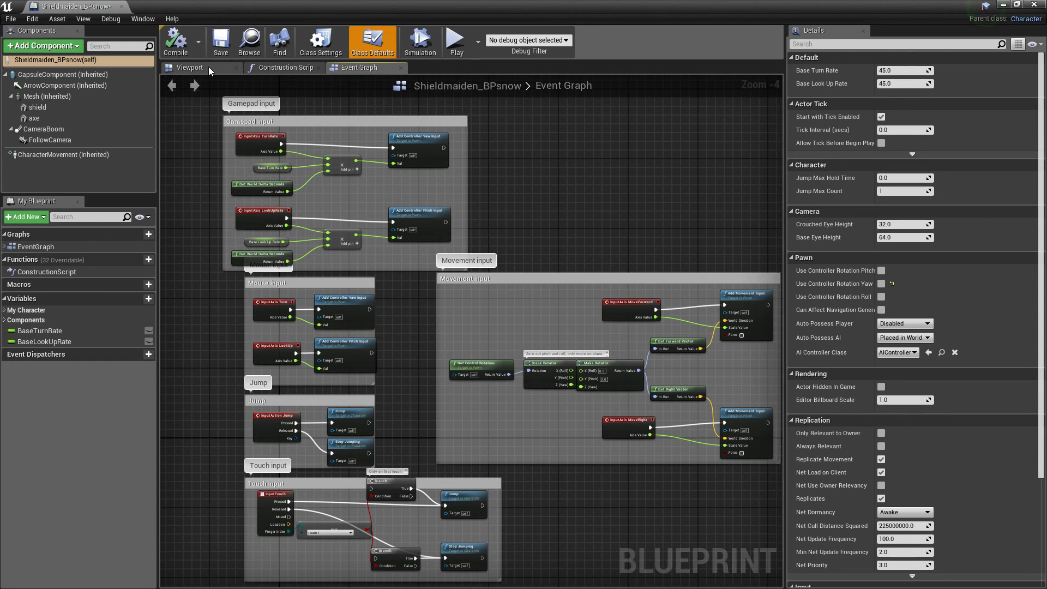
pyautogui.click(208, 70)
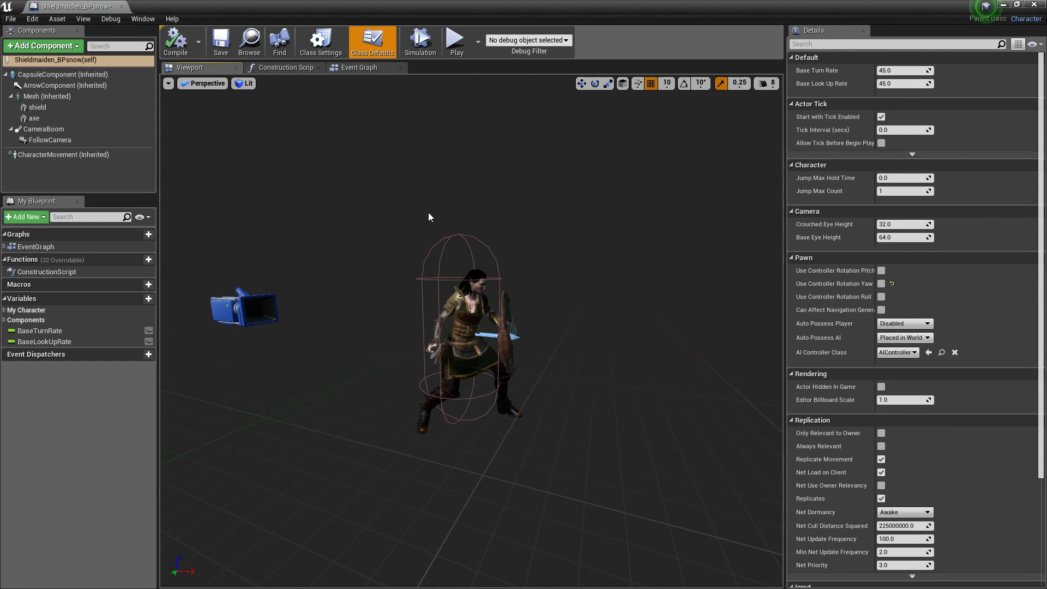
pyautogui.moveTo(1046, 180); pyautogui.dragTo(63, 100)
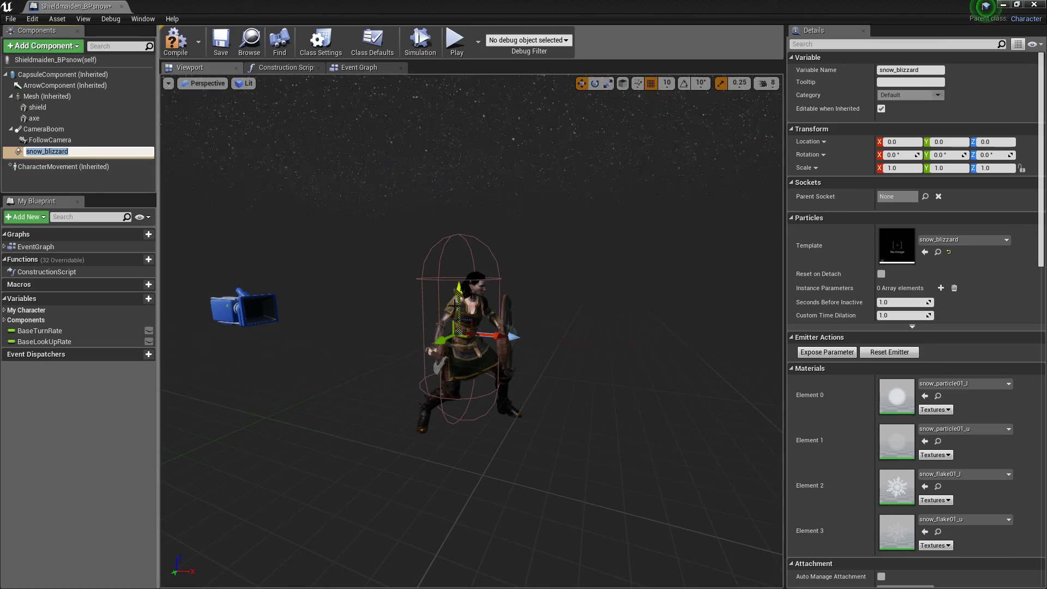
pyautogui.click(461, 316)
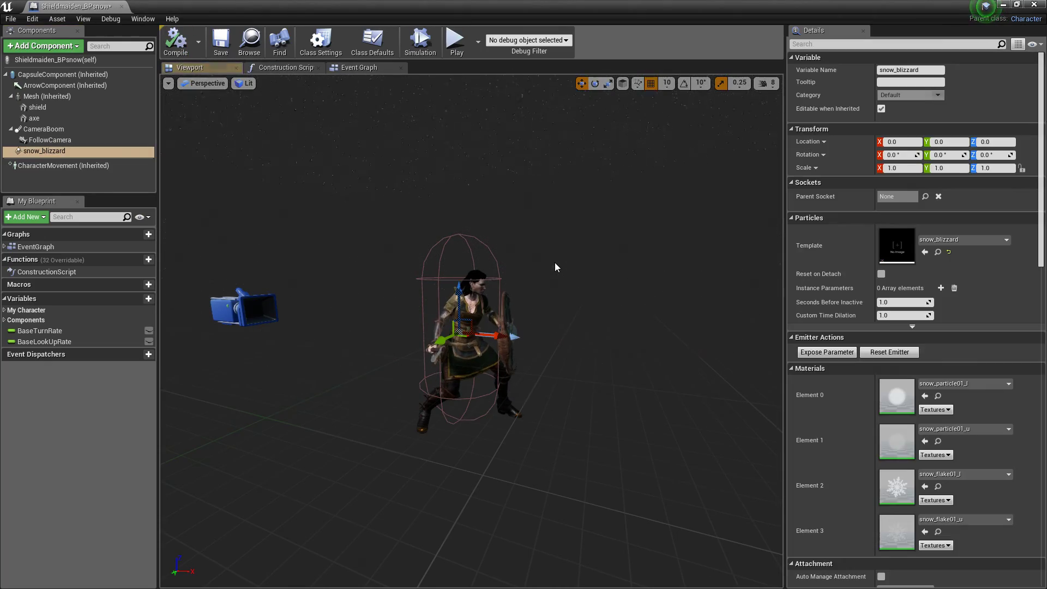
pyautogui.click(1041, 4)
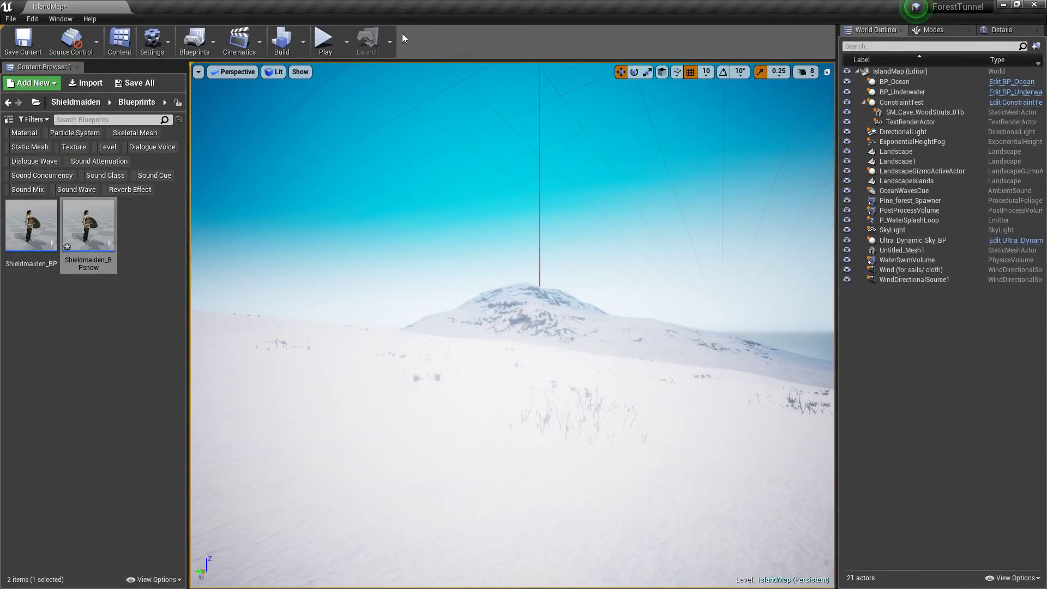
# Set the MixamoGame game mode's Default Pawn Class to Shieldmaiden_BPsnow, compile it, and close the blueprint
pyautogui.click(212, 48)
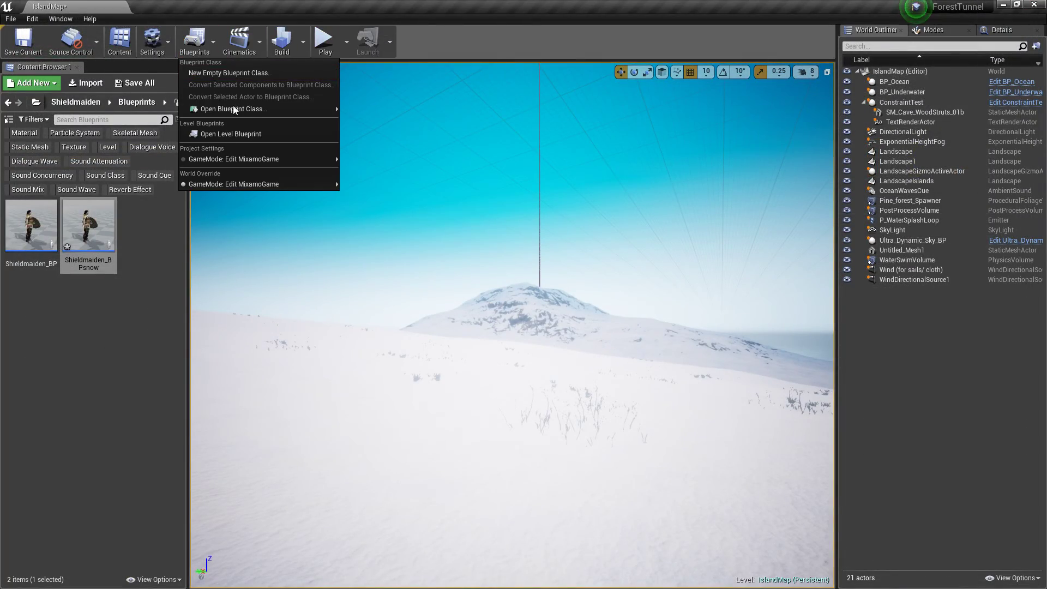
pyautogui.moveTo(283, 157)
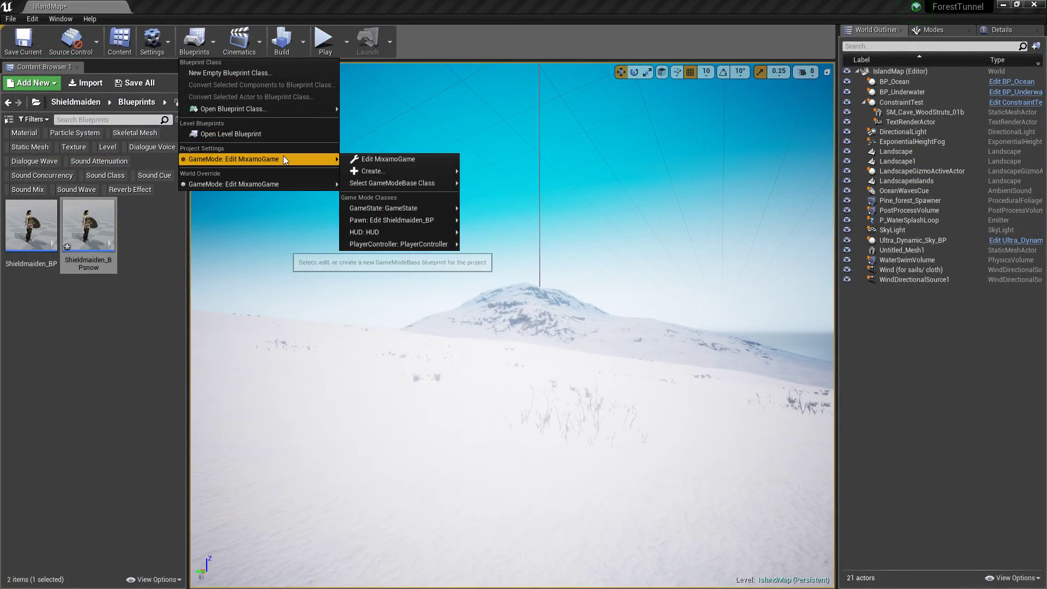
pyautogui.click(374, 162)
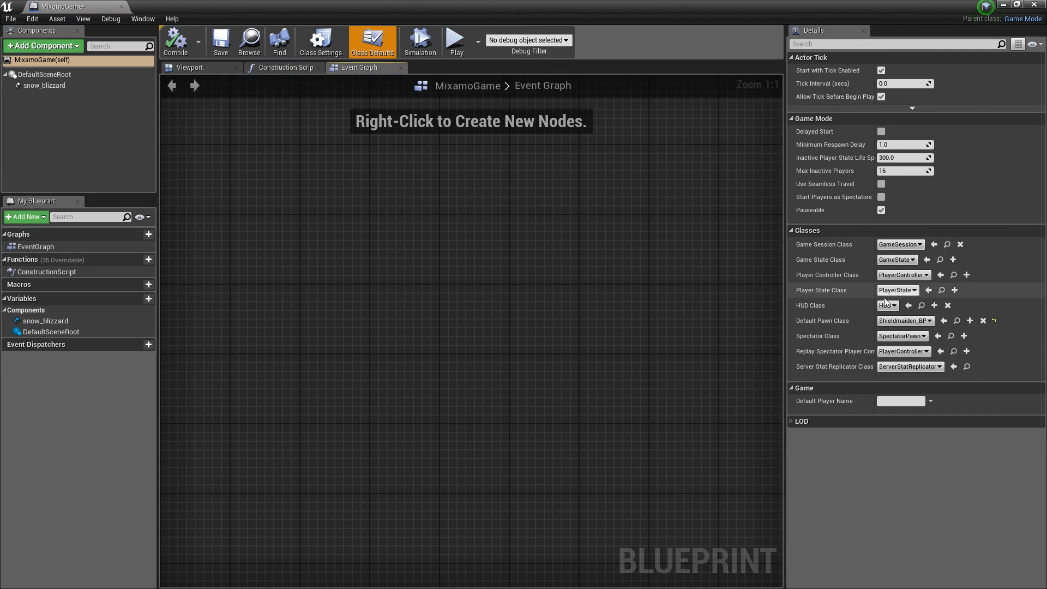
pyautogui.click(914, 321)
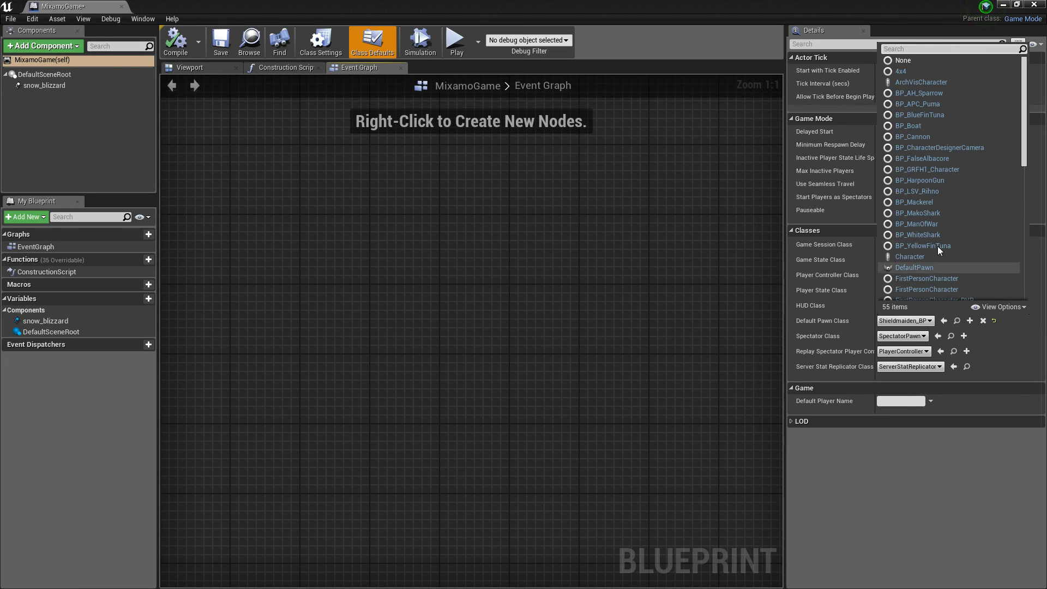
pyautogui.scroll(-10, 937, 246)
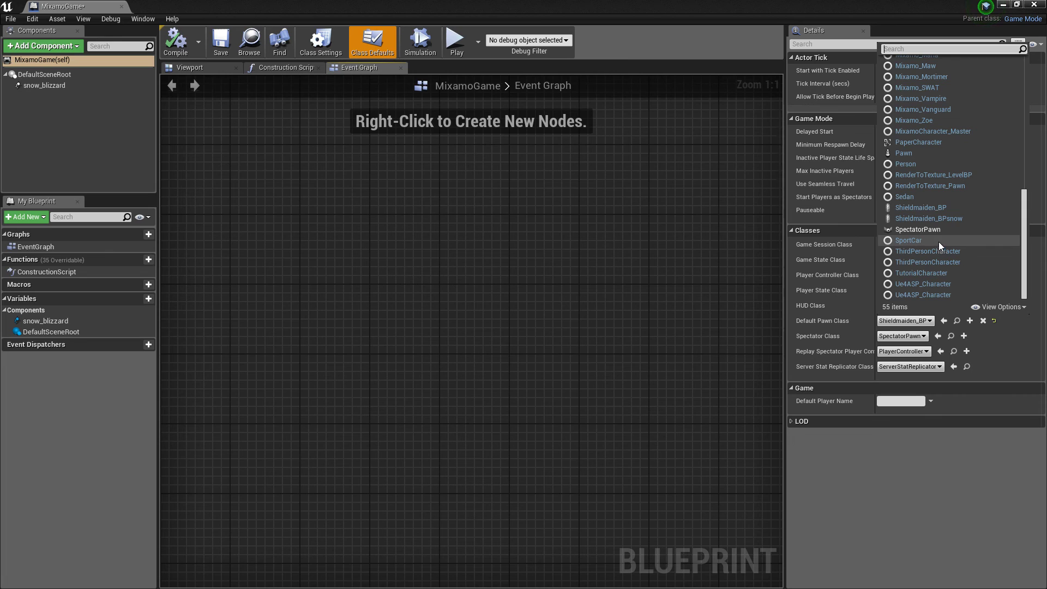
pyautogui.click(969, 218)
pyautogui.click(169, 49)
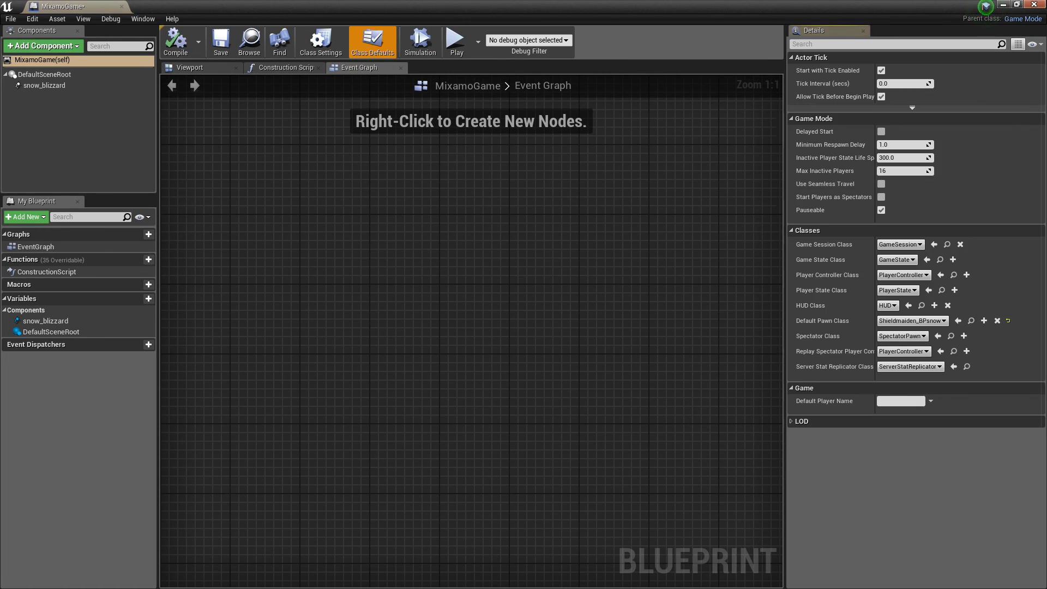
pyautogui.click(1034, 4)
# Play-test the level from a spot on the ground and walk around to check the snowfall around the character
pyautogui.rightClick(509, 206)
pyautogui.click(546, 480)
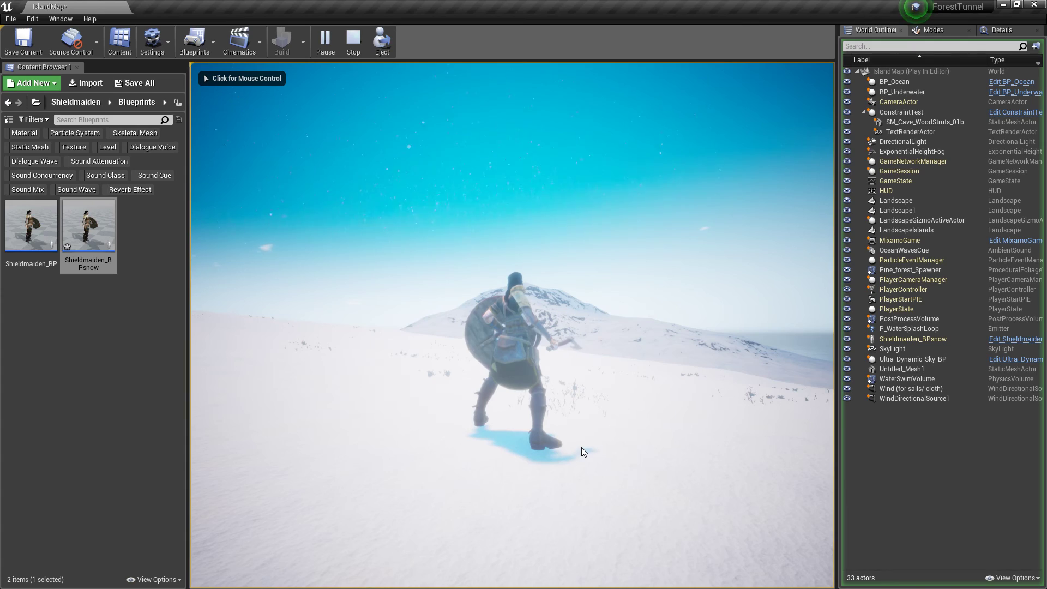
pyautogui.click(564, 304)
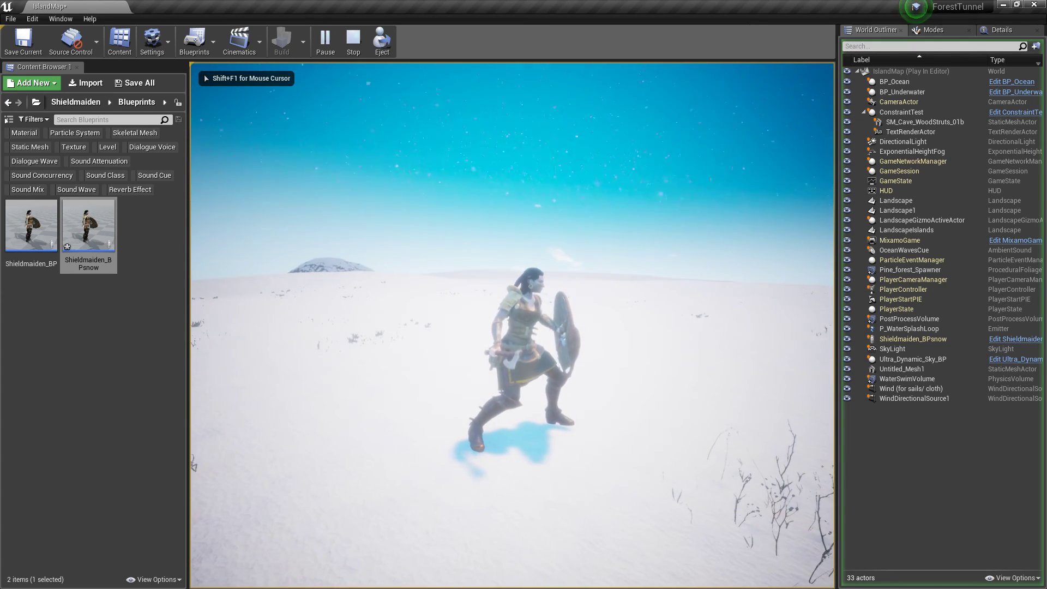
pyautogui.press('w')
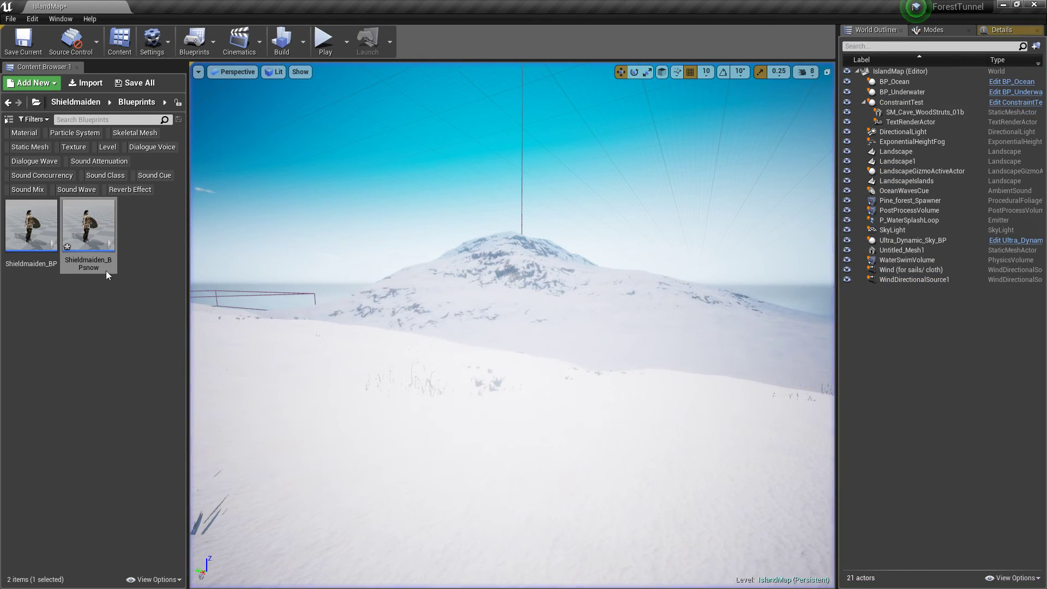
# Add the P_snow_boxes particle system as a component of Shieldmaiden_BPsnow and select the shield component
pyautogui.doubleClick(102, 239)
pyautogui.click(191, 67)
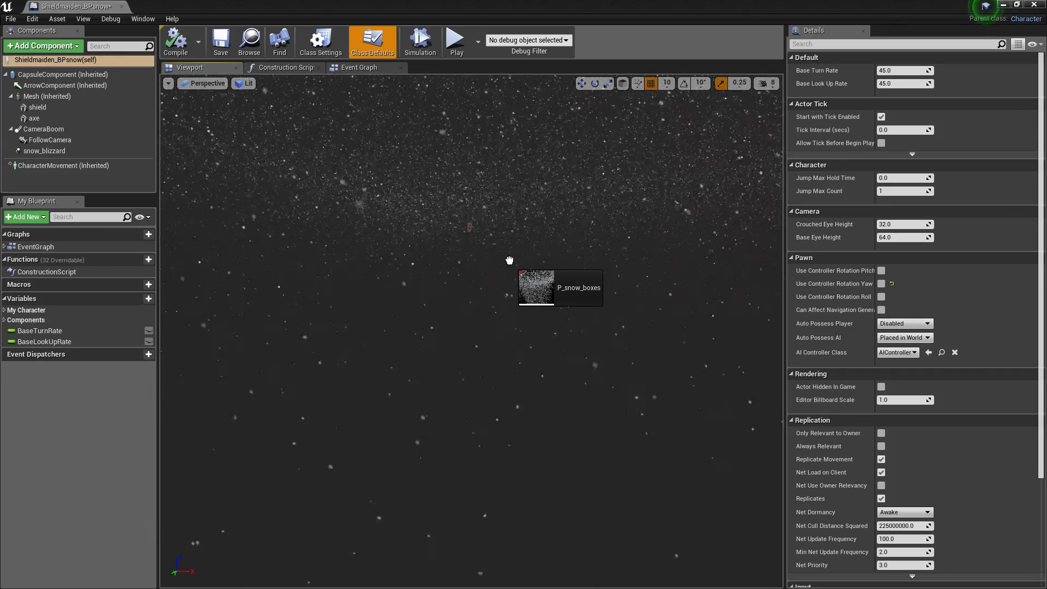
pyautogui.moveTo(509, 262); pyautogui.dragTo(89, 98)
pyautogui.click(508, 343)
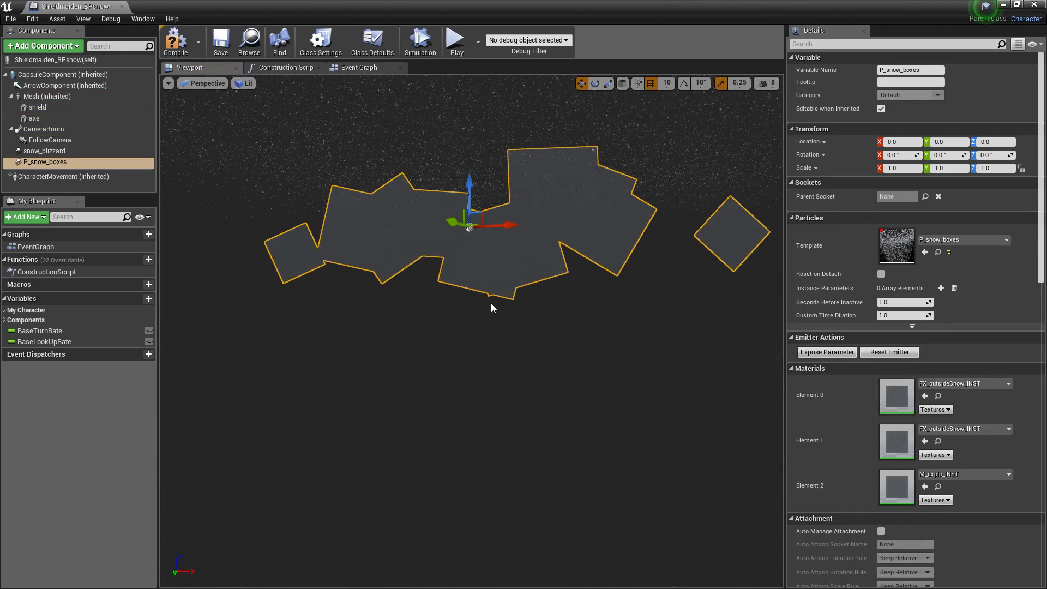
pyautogui.click(44, 108)
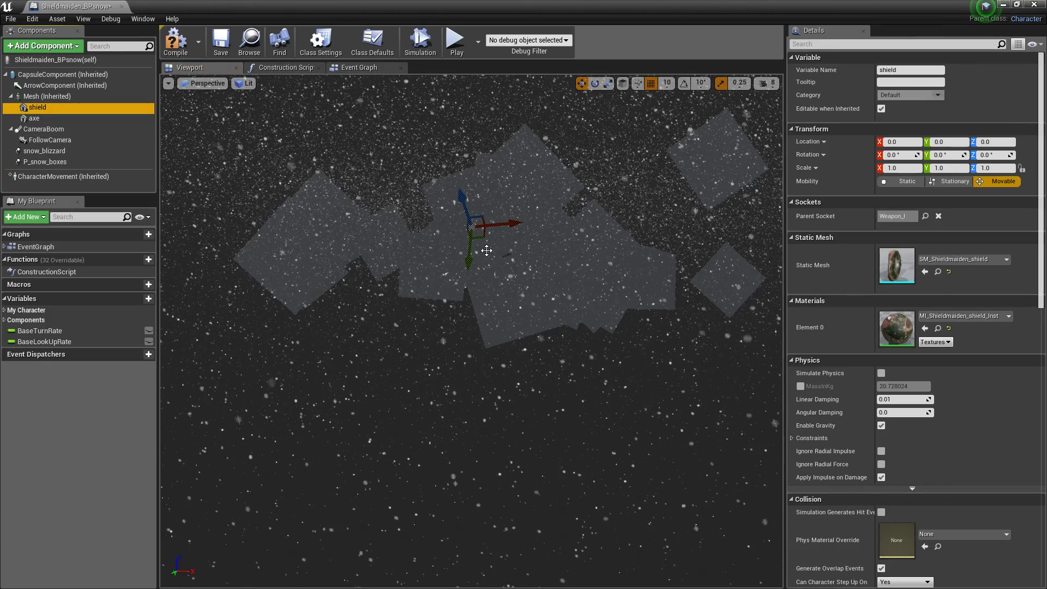
# Try attaching the P_snowHit particle system to the character's shield component, and compile Shieldmaiden_BPsnow
pyautogui.scroll(2, 565, 320)
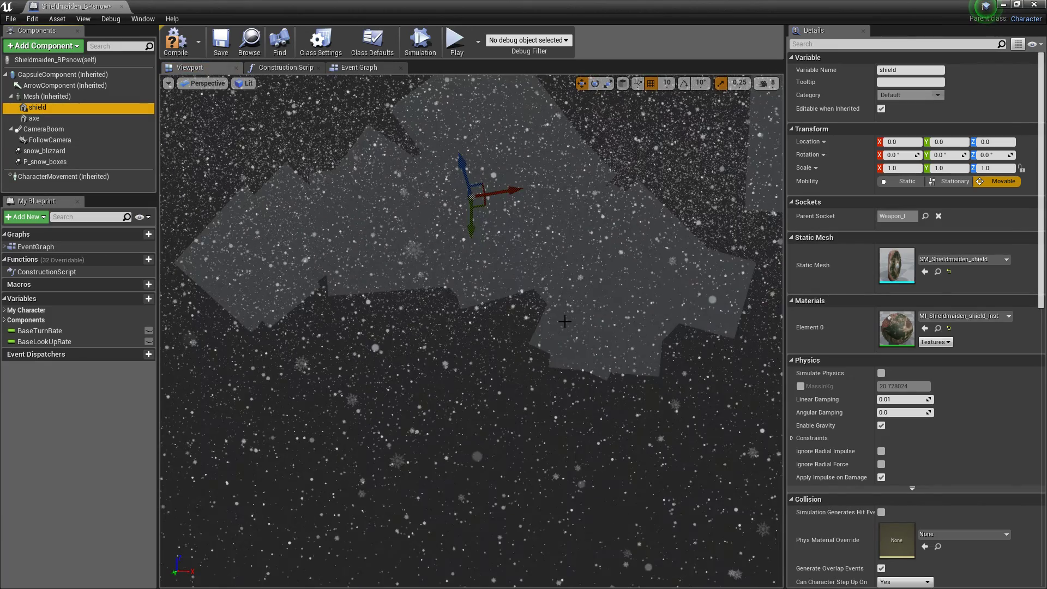
pyautogui.moveTo(565, 322)
pyautogui.mouseDown(button='right')
pyautogui.moveTo(559, 294)
pyautogui.moveTo(676, 321)
pyautogui.moveTo(565, 321)
pyautogui.moveTo(556, 311)
pyautogui.moveTo(537, 371)
pyautogui.moveTo(537, 329)
pyautogui.moveTo(561, 307)
pyautogui.moveTo(582, 329)
pyautogui.mouseUp(button='right')
pyautogui.press('s')
pyautogui.press('w')
pyautogui.press('f')
pyautogui.press('s')
pyautogui.press('w')
pyautogui.scroll(5, 580, 330)
pyautogui.scroll(-5, 582, 329)
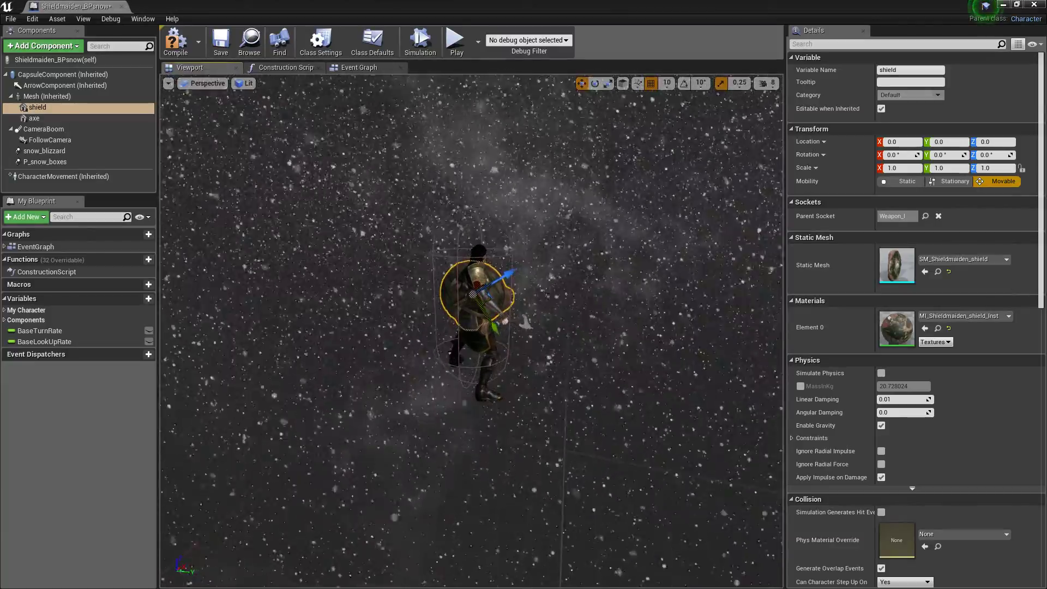
pyautogui.moveTo(364, 187); pyautogui.dragTo(51, 104)
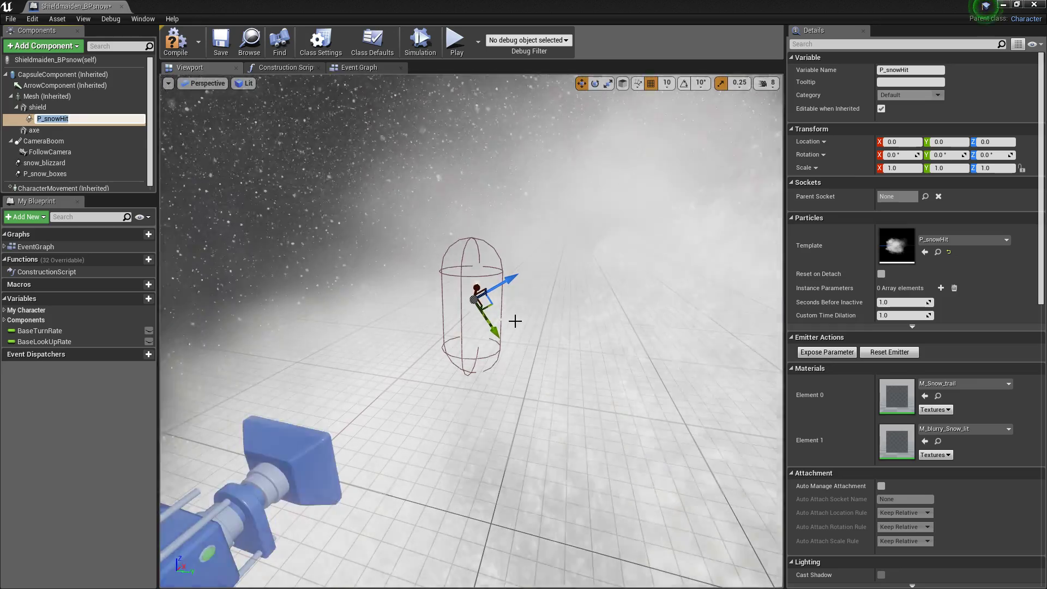
pyautogui.click(176, 42)
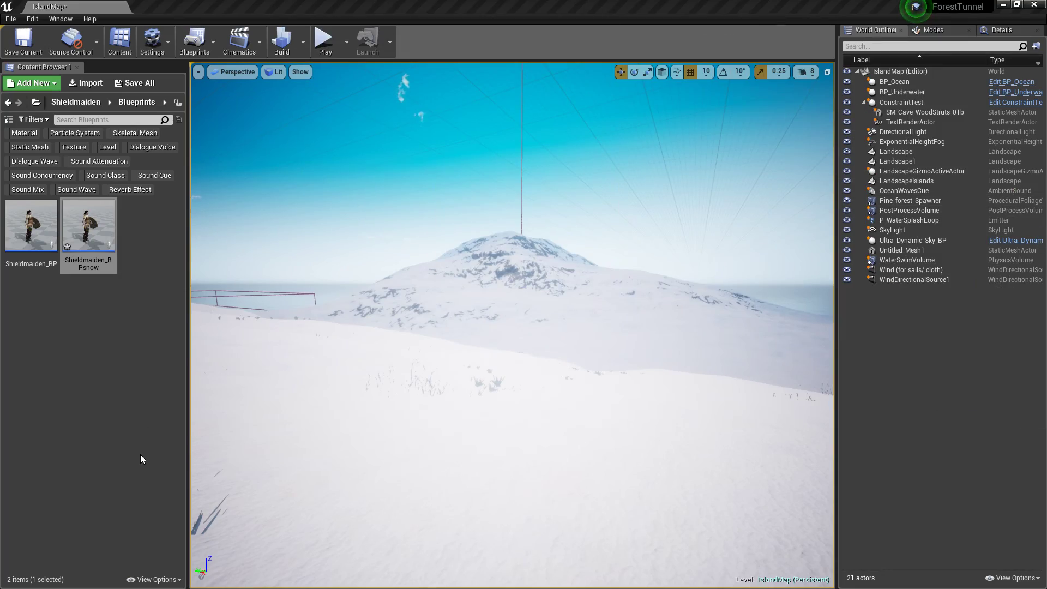
# Play-test the level from a spot on the snowy ground and run around to check the shield's snow effect
pyautogui.rightClick(542, 516)
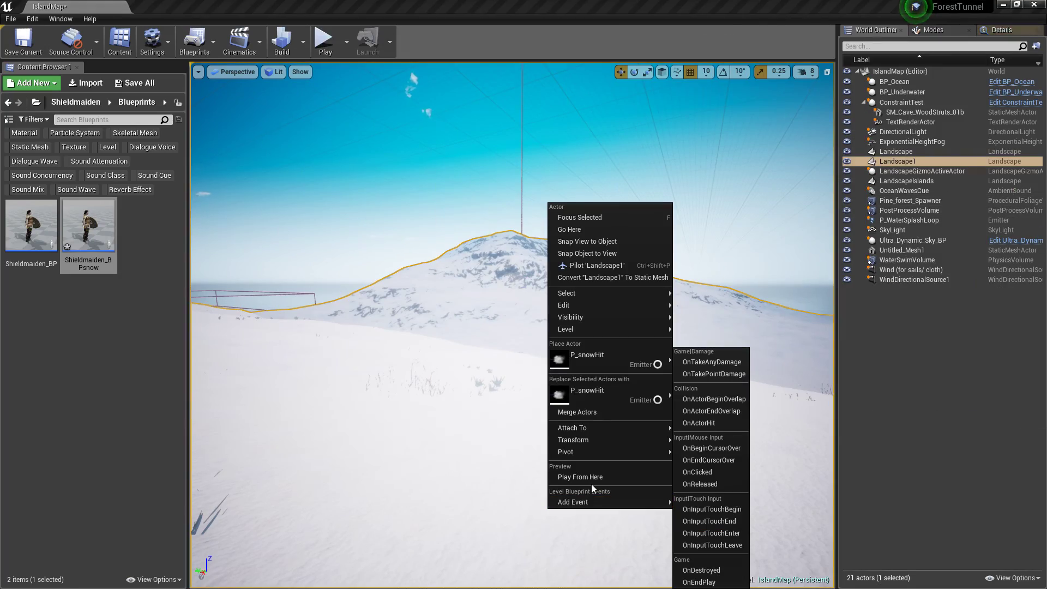
pyautogui.click(592, 477)
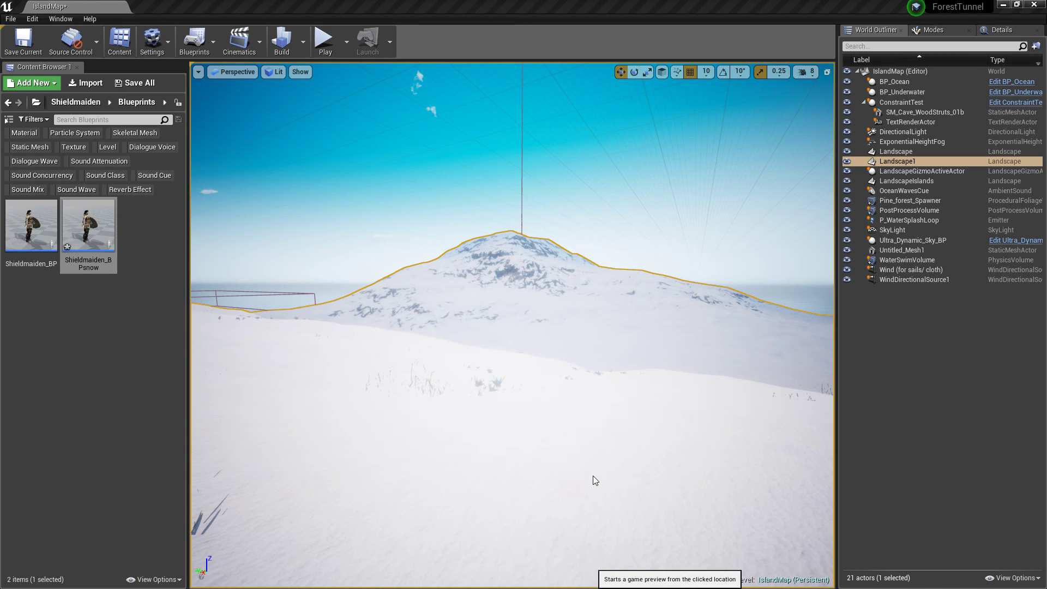
pyautogui.click(593, 476)
pyautogui.press('w')
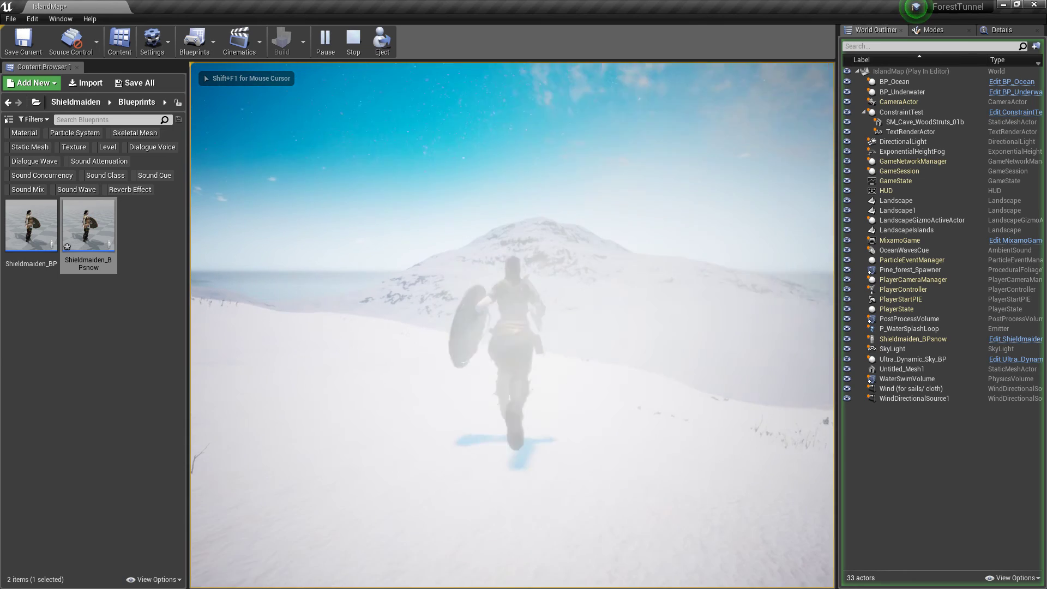
pyautogui.press('d')
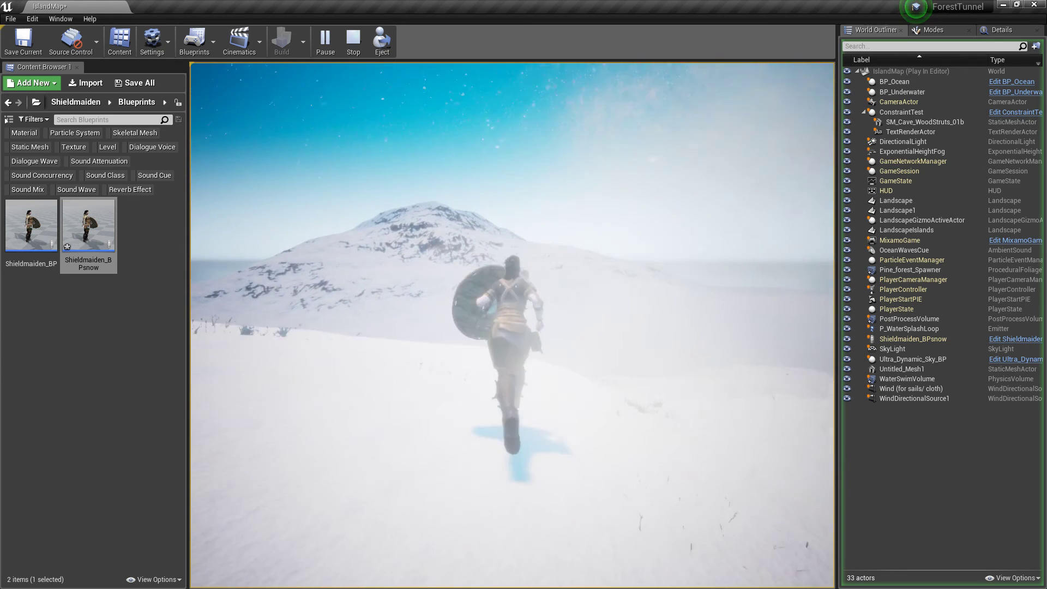
pyautogui.press('Escape')
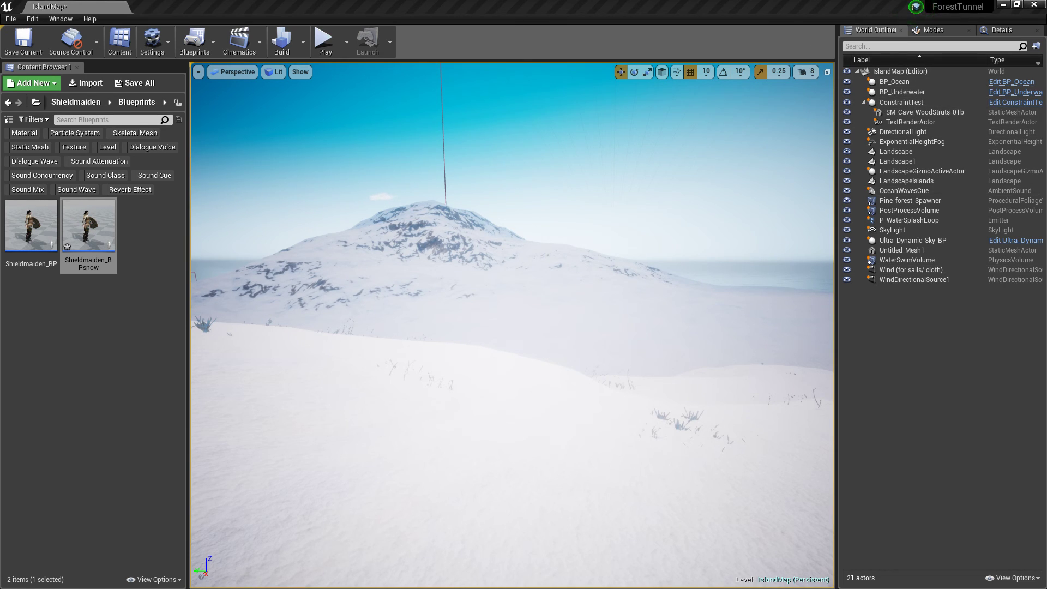
# Add the P_cameraParentedSnowBox particle system to Shieldmaiden_BPsnow without P_snowHit, raise it to Z 180, and compile
pyautogui.moveTo(347, 437); pyautogui.dragTo(227, 1)
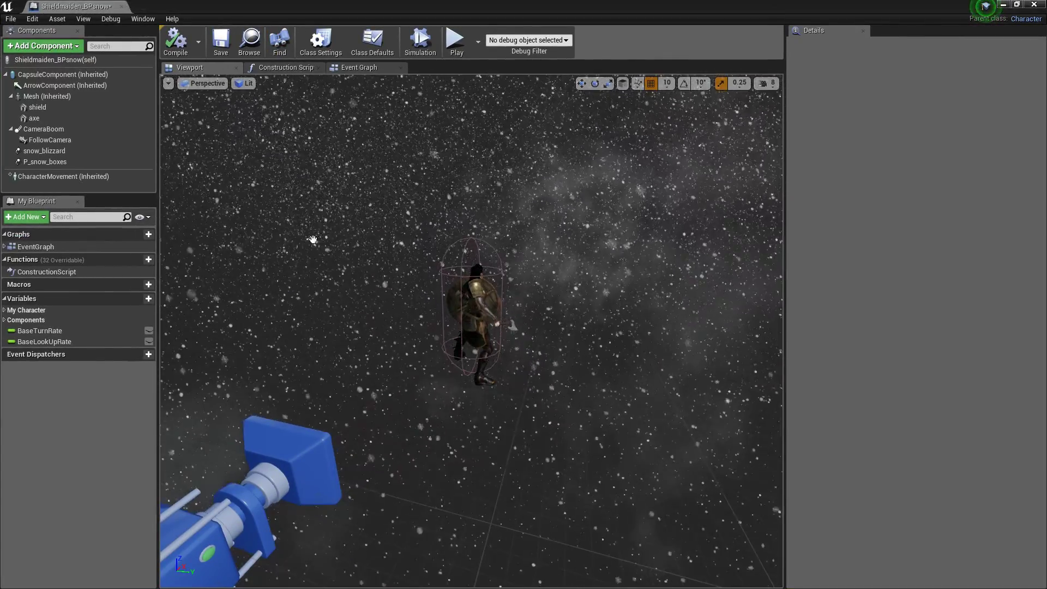
pyautogui.moveTo(271, 240); pyautogui.dragTo(46, 131)
pyautogui.click(184, 56)
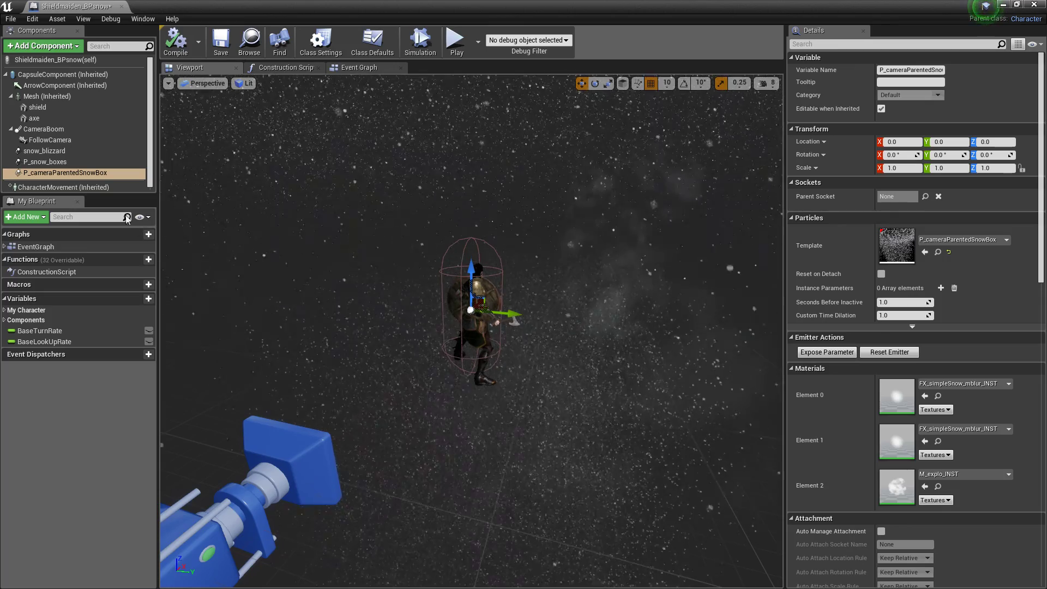
pyautogui.moveTo(471, 269); pyautogui.dragTo(470, 233)
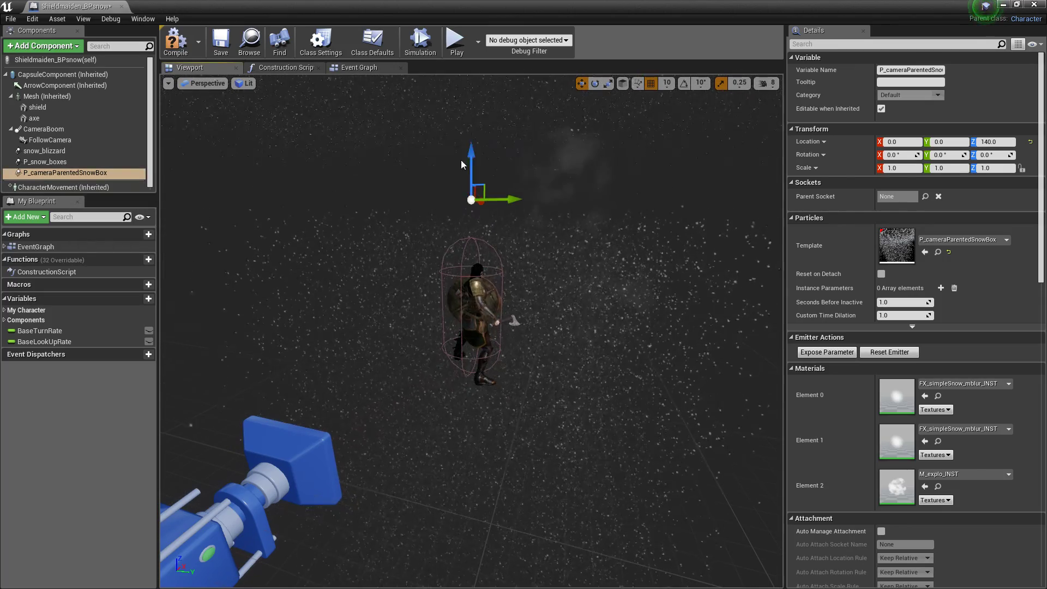
pyautogui.moveTo(470, 147); pyautogui.dragTo(470, 138)
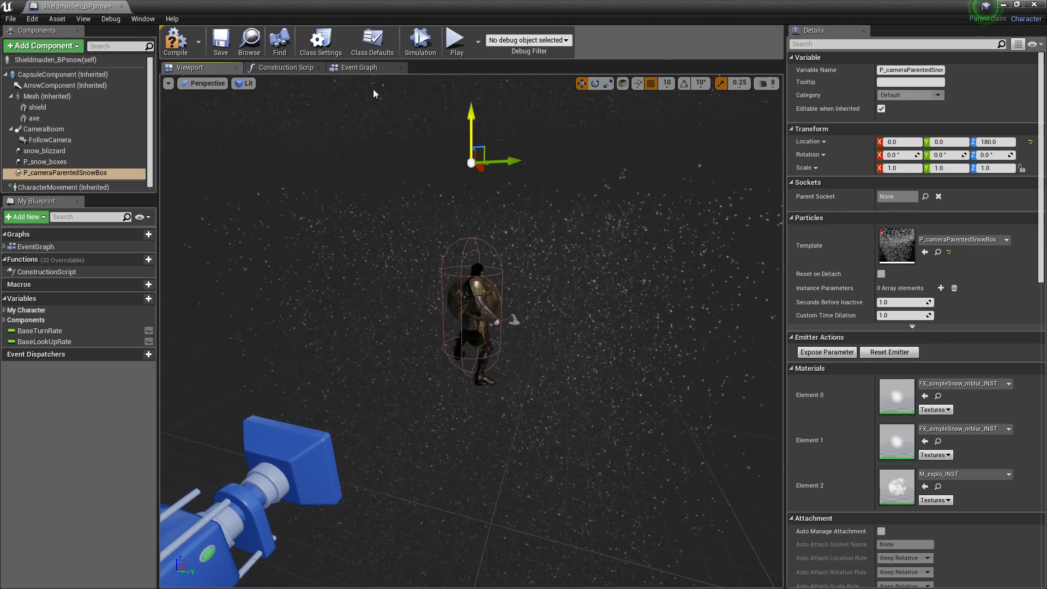
pyautogui.click(176, 43)
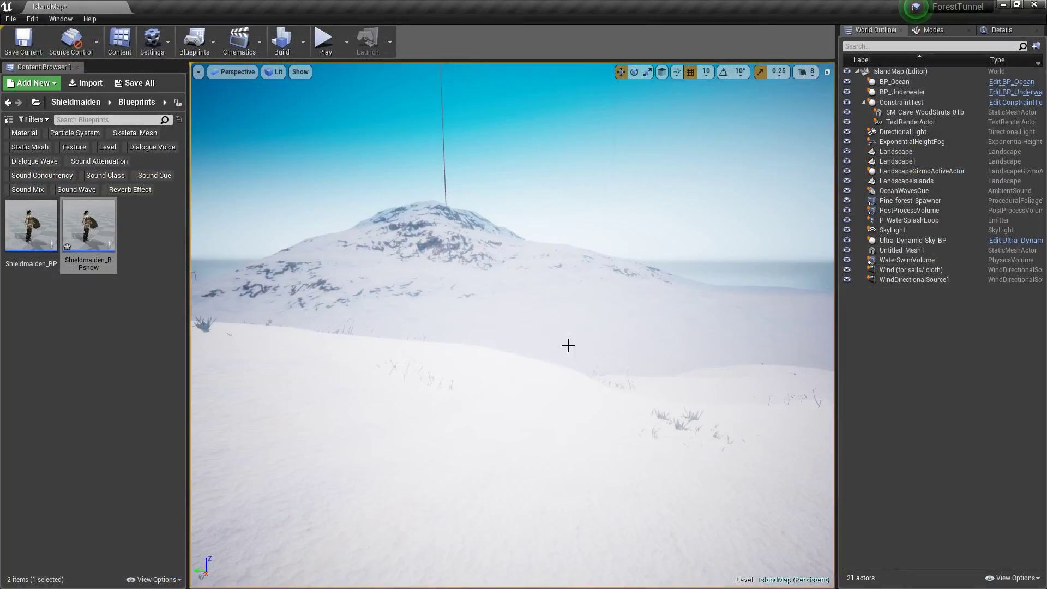
# Play-test the level from the ground and move the character around to check the snow box effect
pyautogui.rightClick(480, 481)
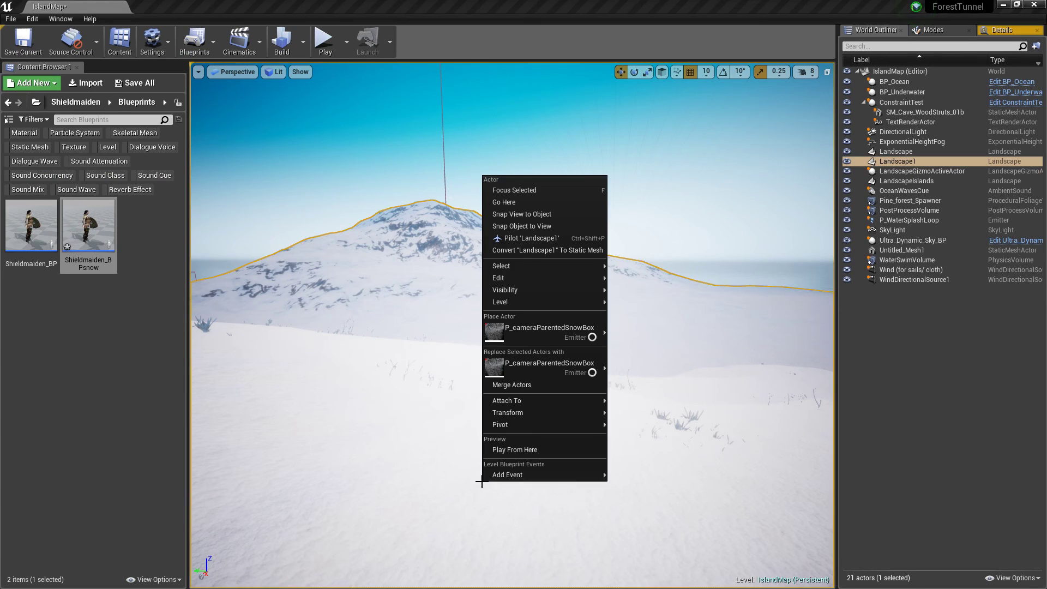
pyautogui.click(527, 448)
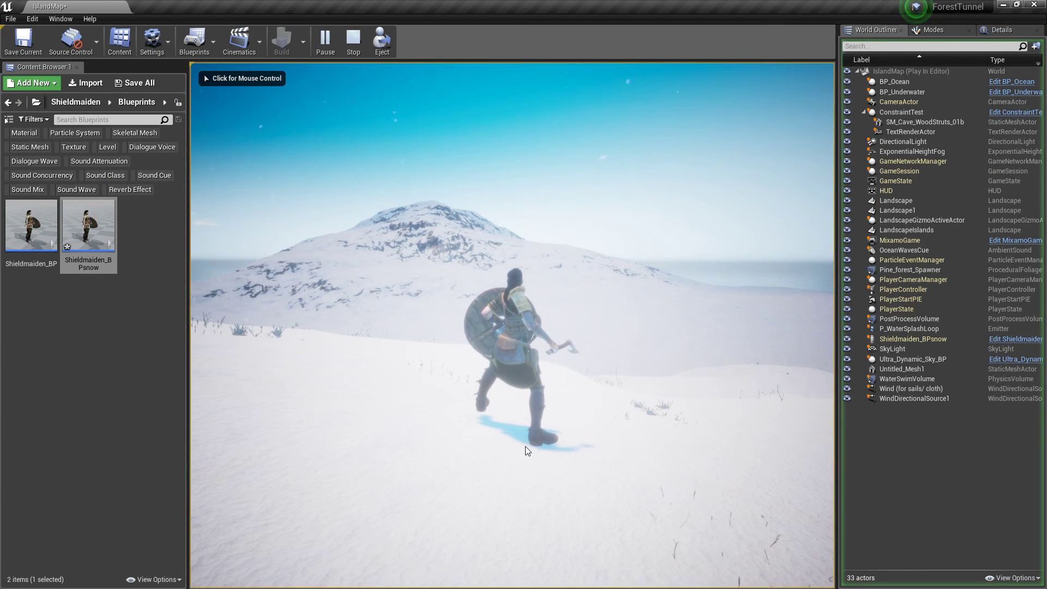
pyautogui.click(525, 451)
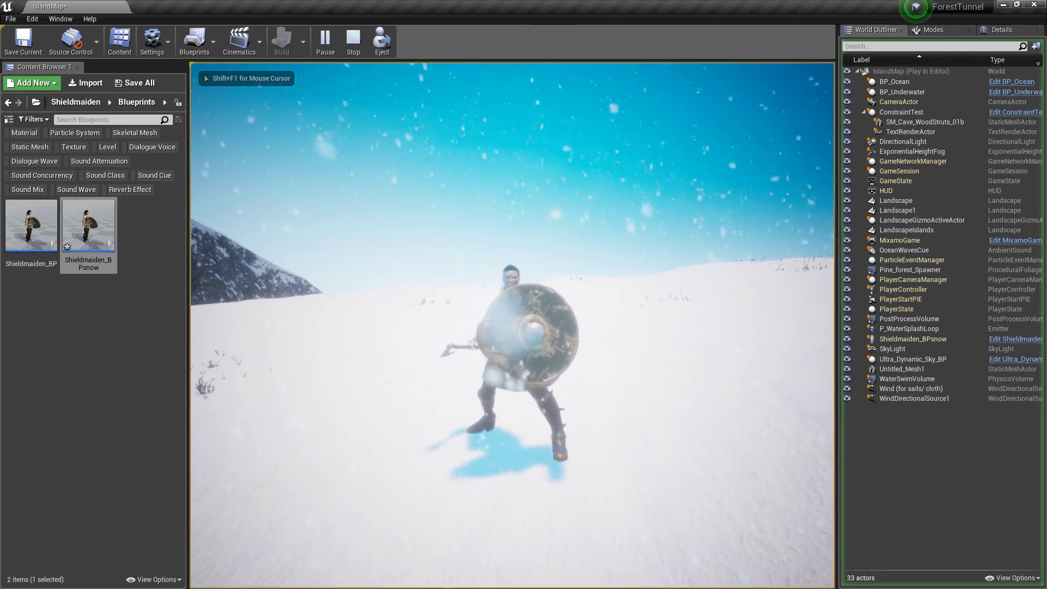
pyautogui.press('w')
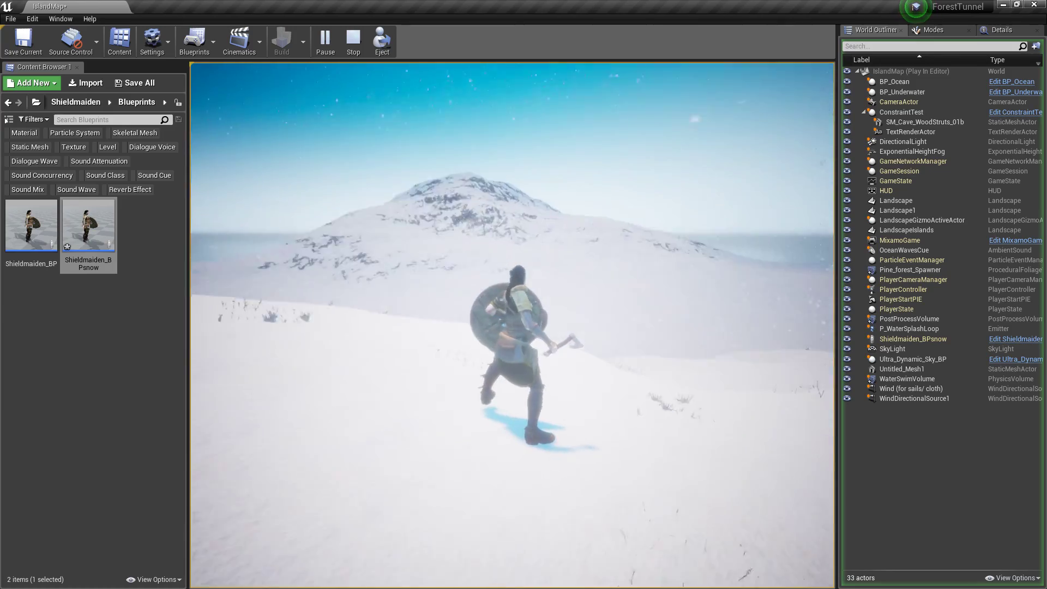
pyautogui.press('d')
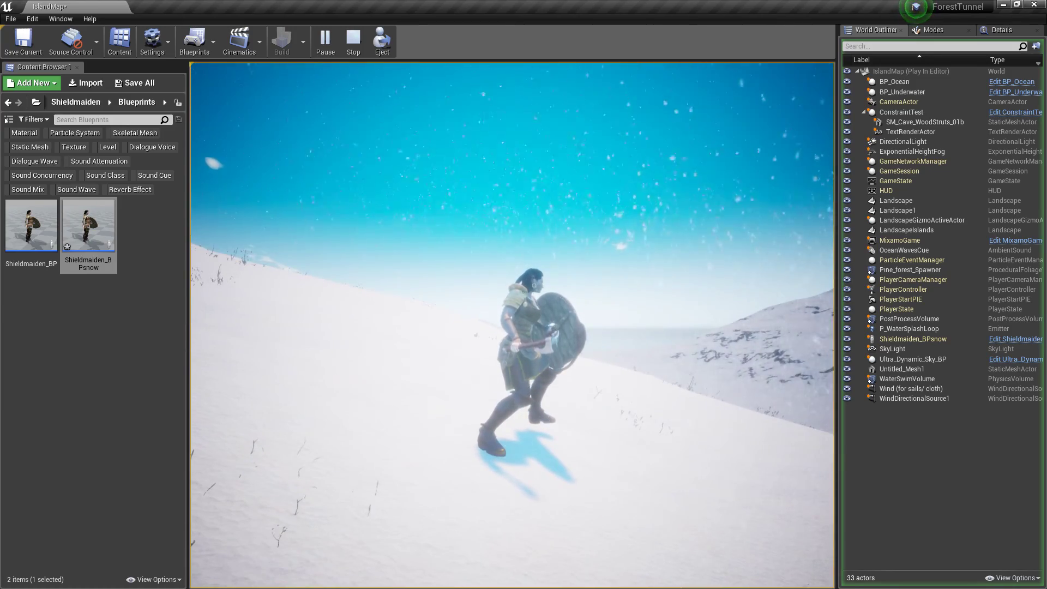
pyautogui.press('Escape')
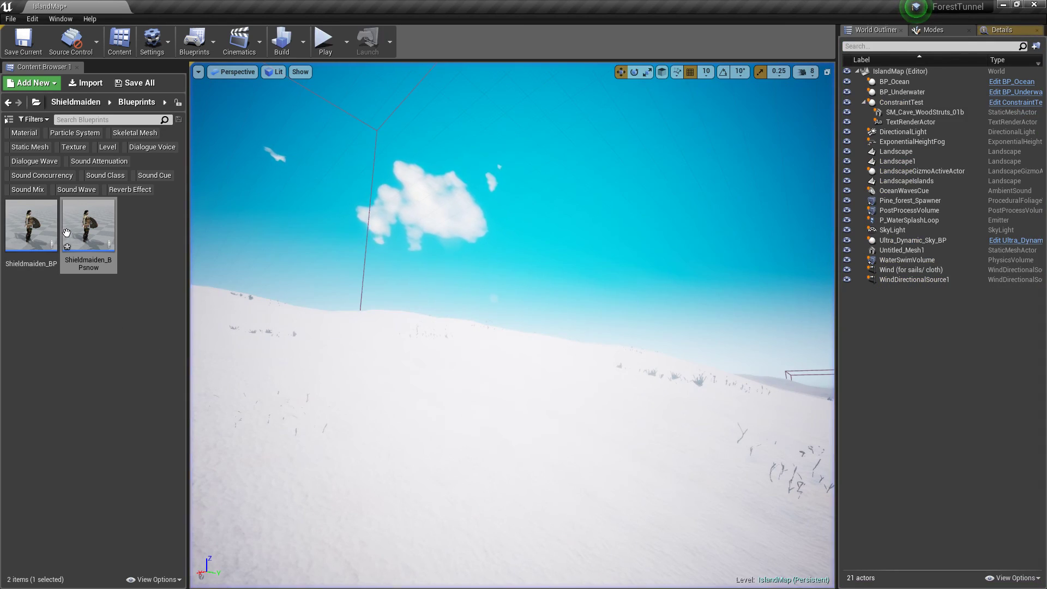
# Reopen Shieldmaiden_BPsnow in its 3D preview and move P_cameraParentedSnowBox behind the character to X -390
pyautogui.doubleClick(67, 233)
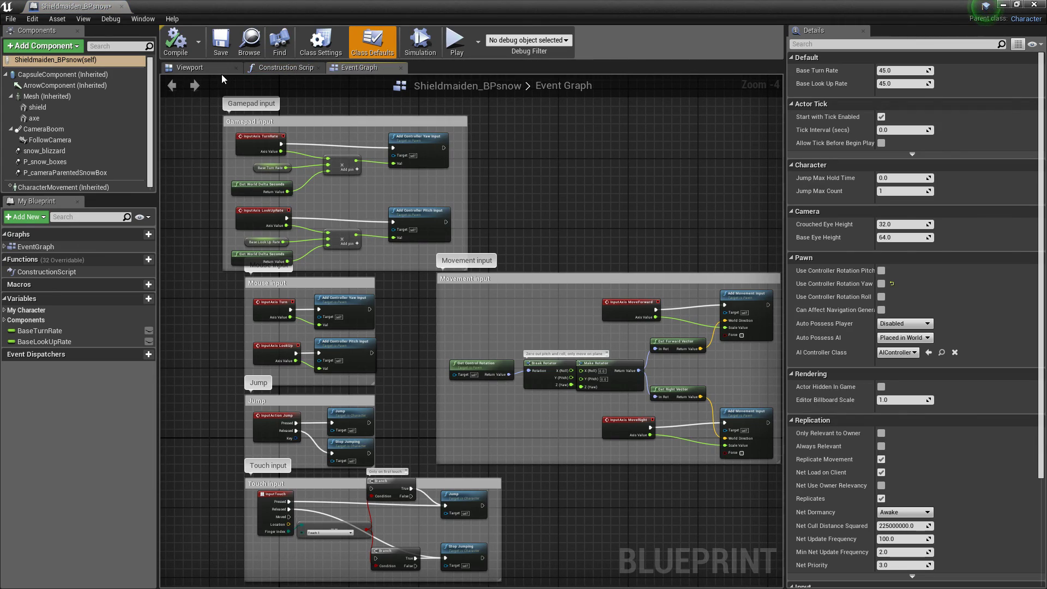
pyautogui.click(214, 67)
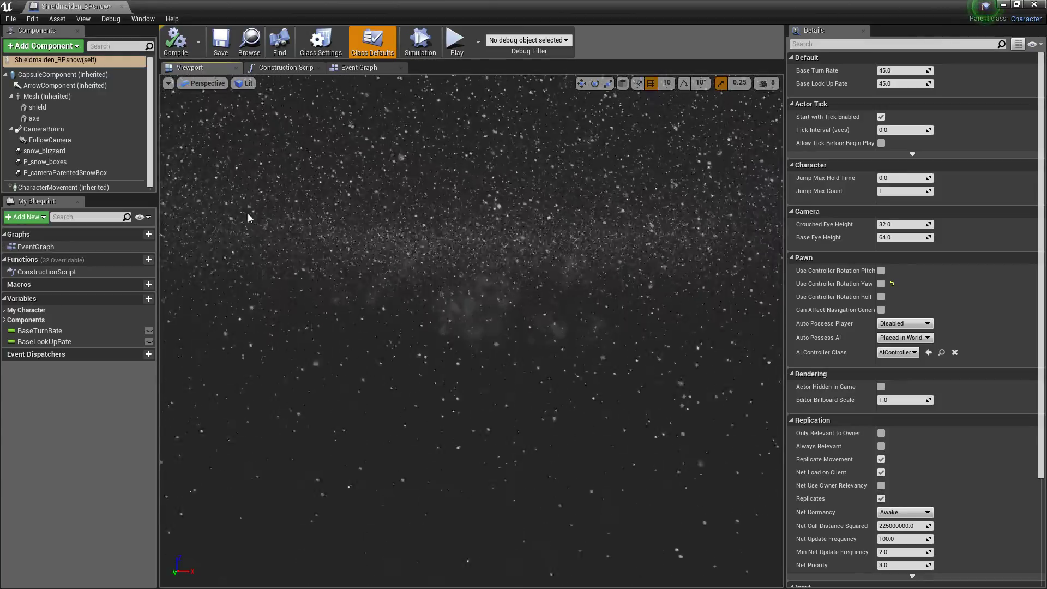
pyautogui.click(48, 97)
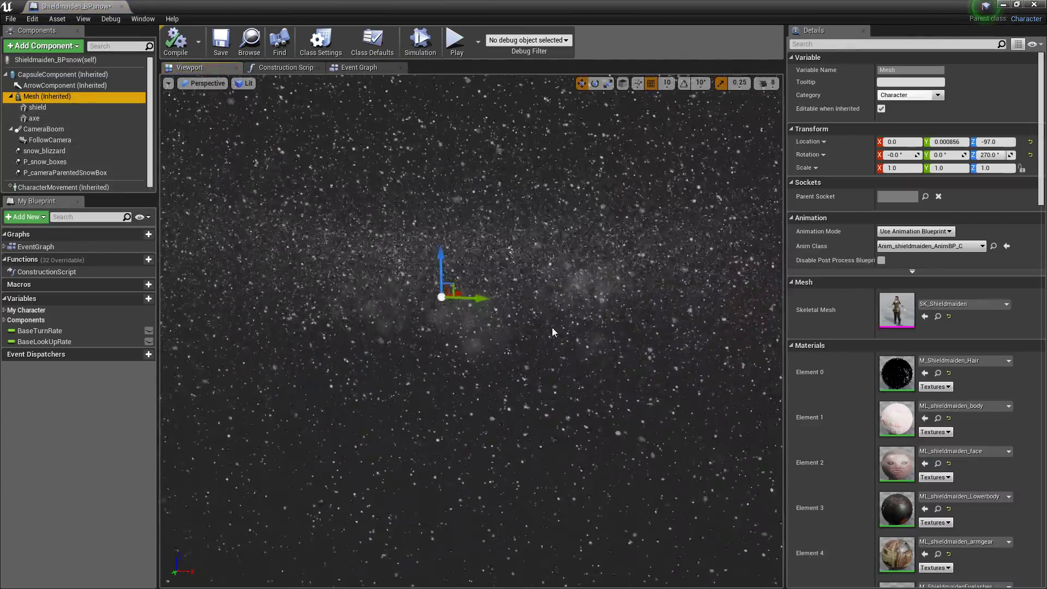
pyautogui.moveTo(552, 332); pyautogui.dragTo(475, 241, button='right')
pyautogui.press('w')
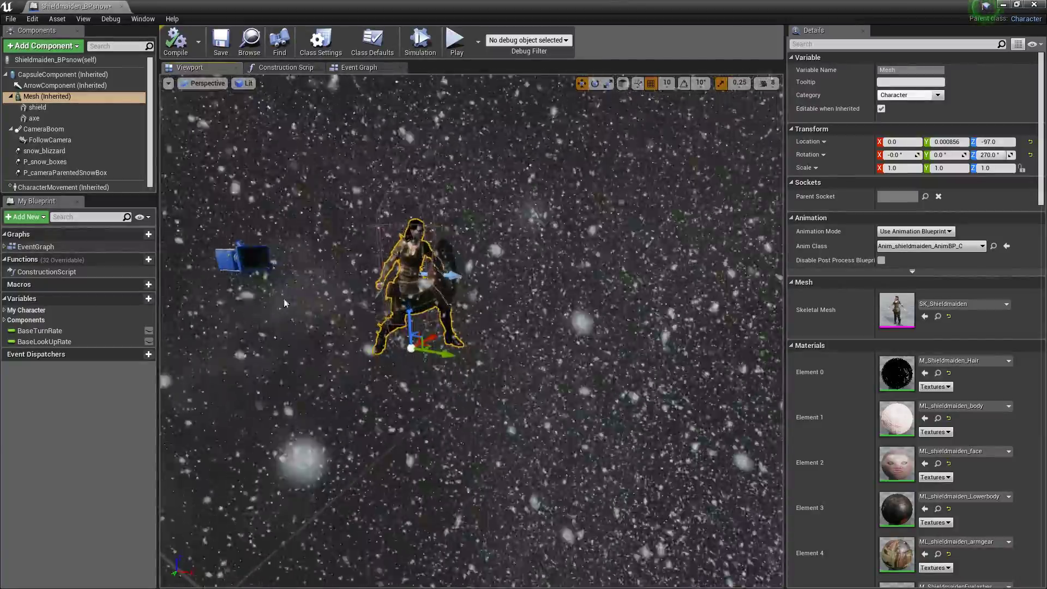
pyautogui.click(81, 172)
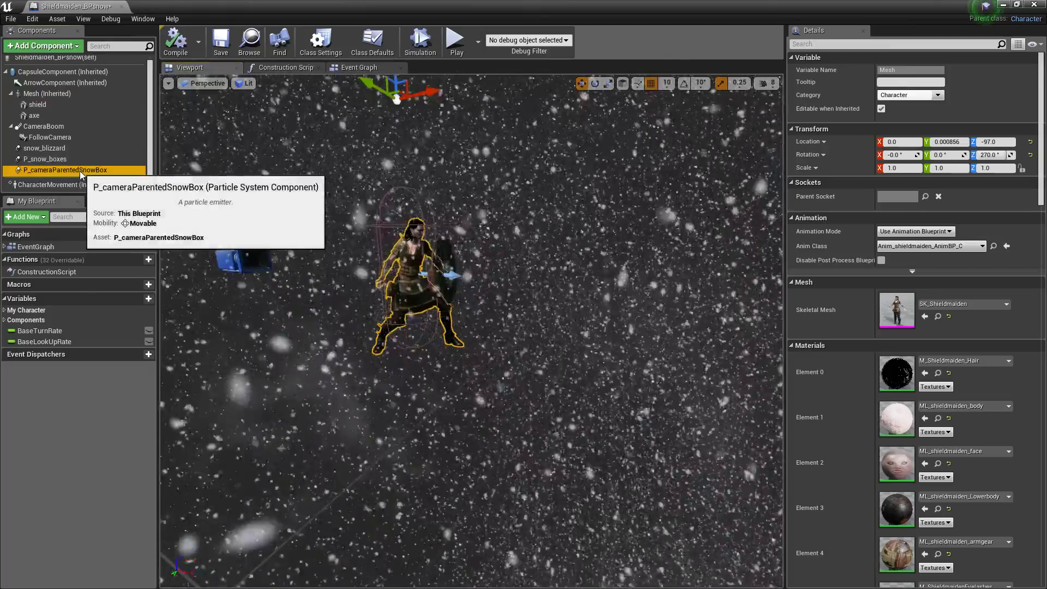
pyautogui.moveTo(433, 92); pyautogui.dragTo(238, 99)
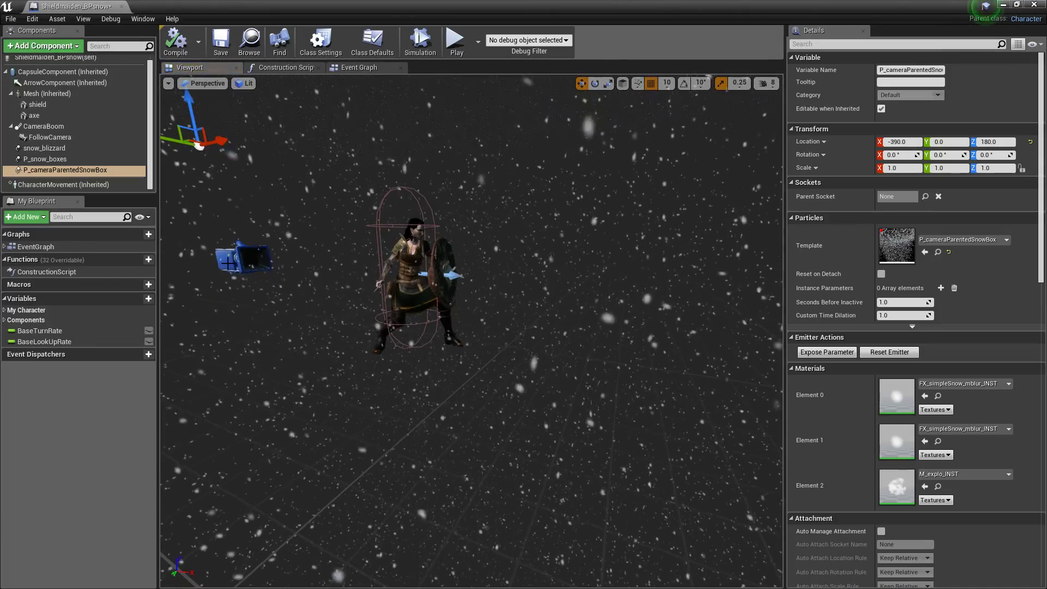
# Move the FollowCamera forward to the character's head and raise it to Z 40 for a first-person view
pyautogui.click(249, 257)
pyautogui.moveTo(283, 261); pyautogui.dragTo(419, 278)
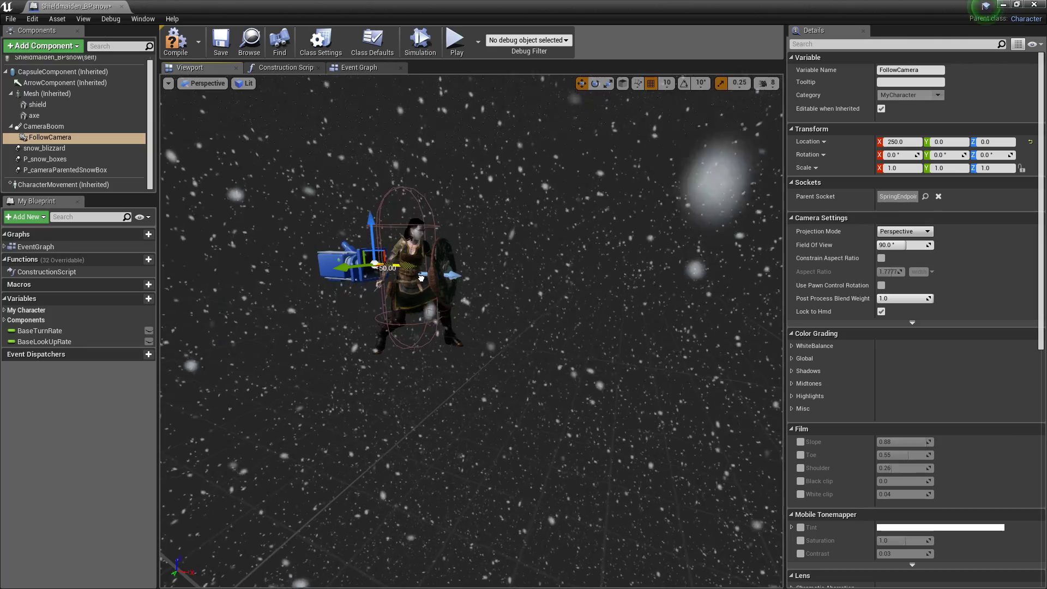
pyautogui.moveTo(371, 234); pyautogui.dragTo(377, 193)
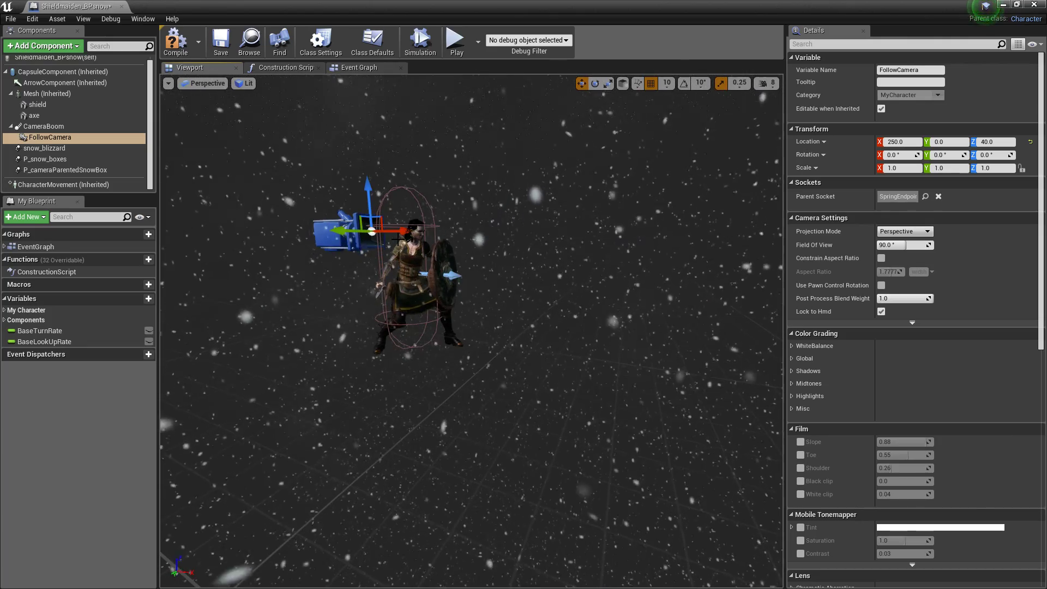
pyautogui.moveTo(409, 233); pyautogui.dragTo(462, 247)
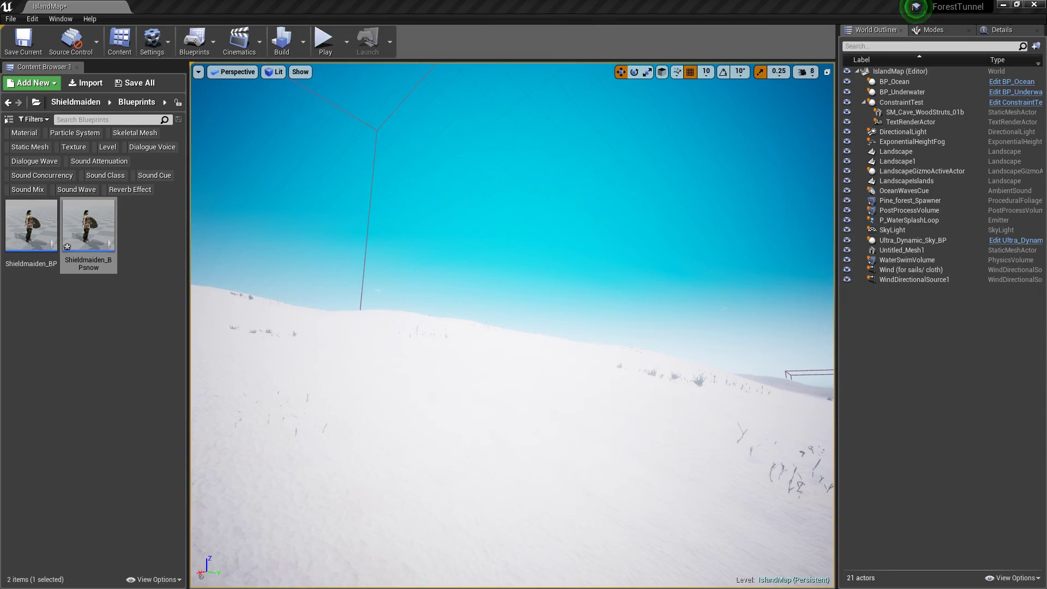
# Play-test the level twice from the snowy slope and look around to check the first-person camera and snowfall
pyautogui.rightClick(470, 517)
pyautogui.click(499, 478)
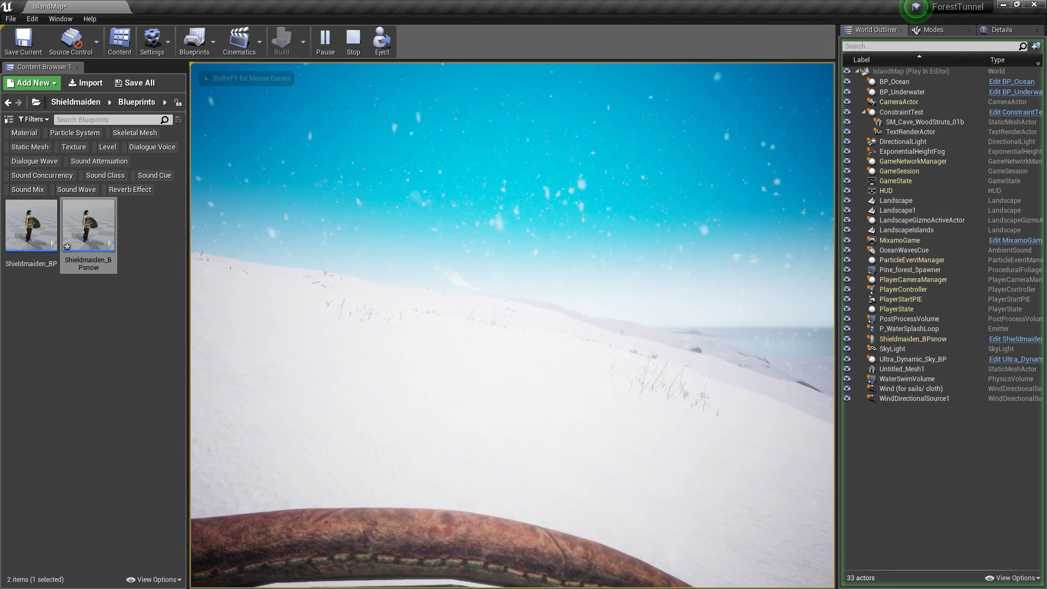
pyautogui.press('Escape')
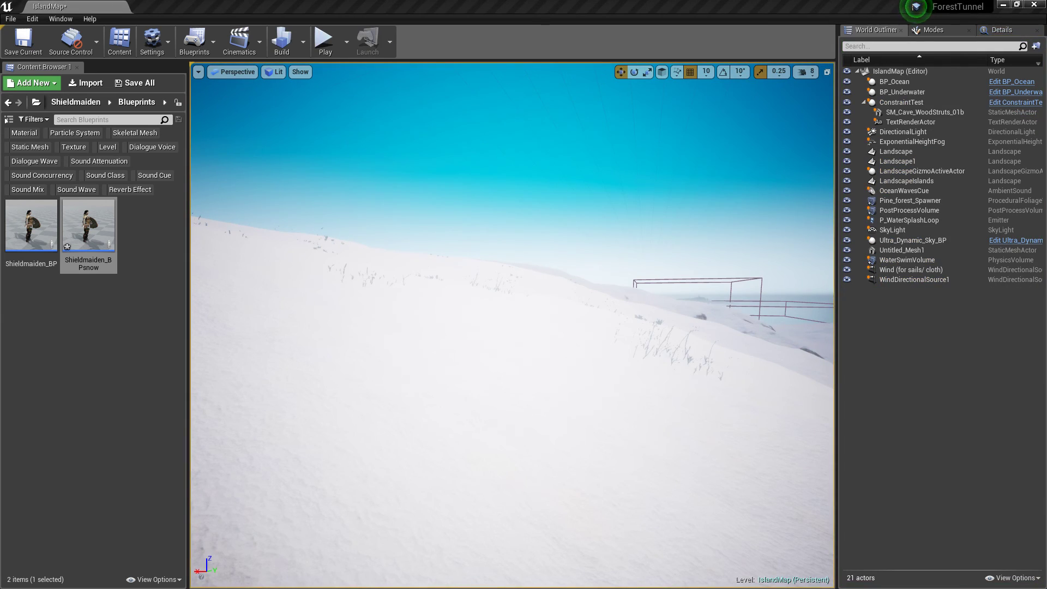
pyautogui.rightClick(355, 495)
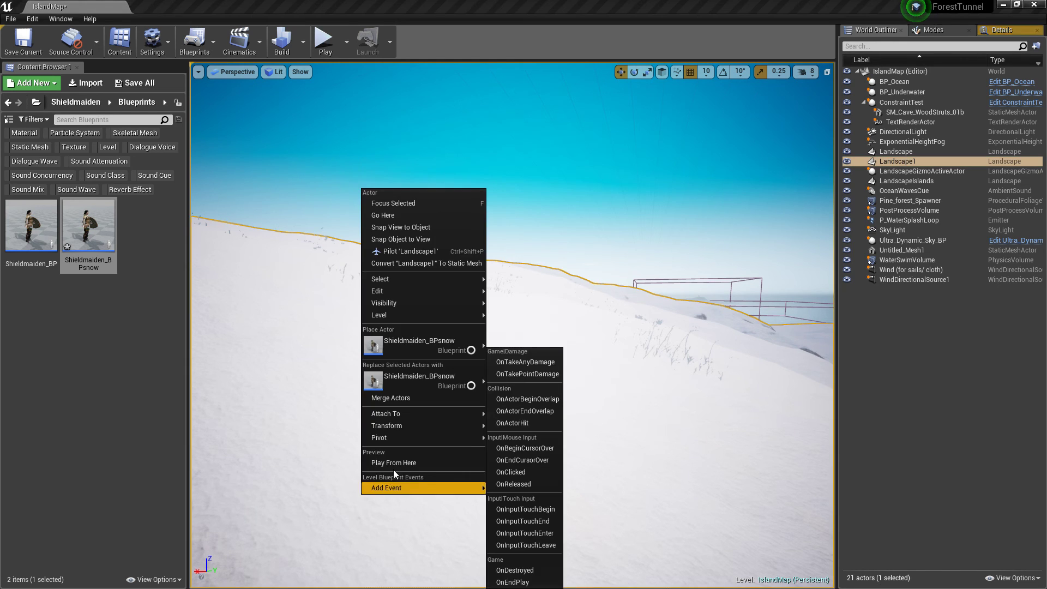
pyautogui.click(414, 467)
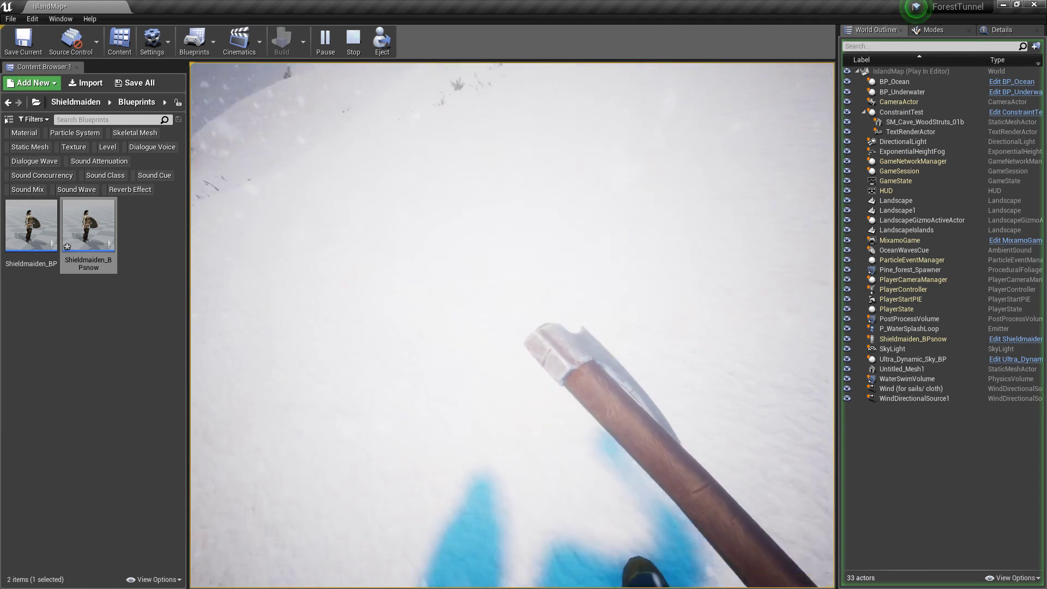
pyautogui.press('Escape')
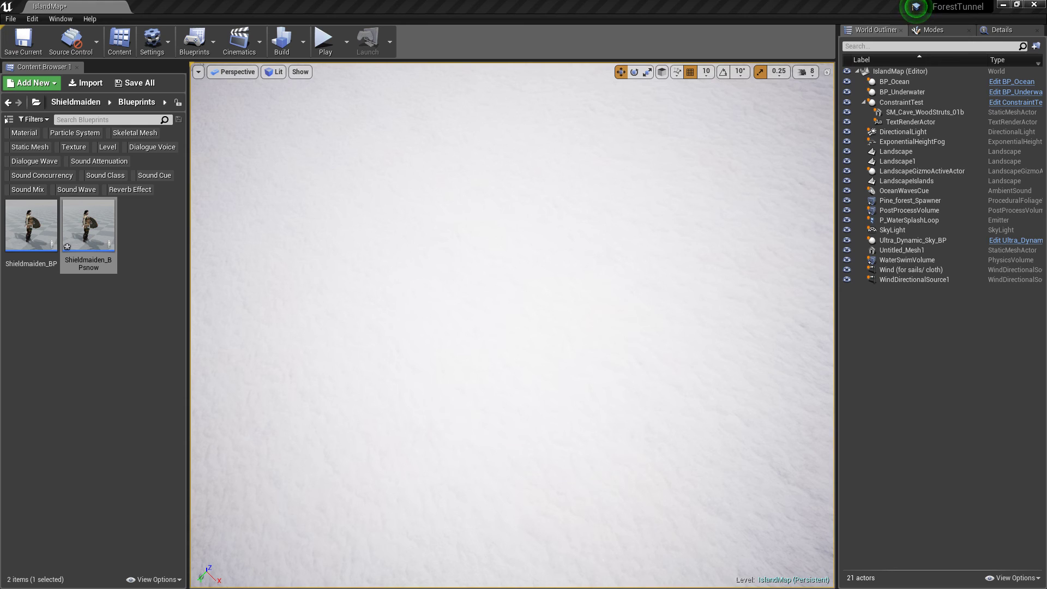
# Restart the play-test from other spots on the snow to check the camera's position relative to the character's head
pyautogui.rightClick(384, 539)
pyautogui.click(424, 505)
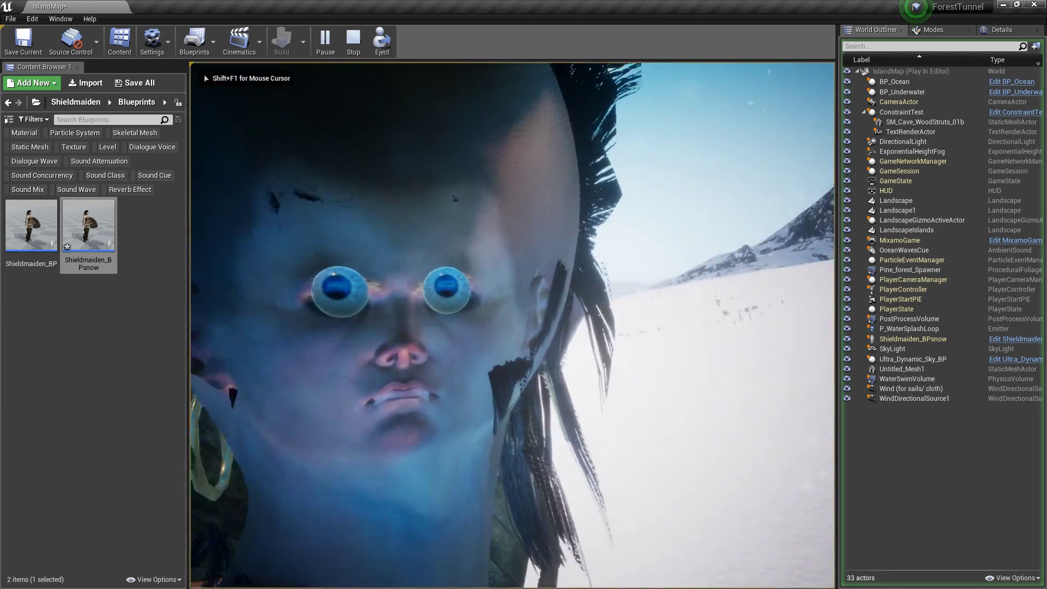
pyautogui.press('Escape')
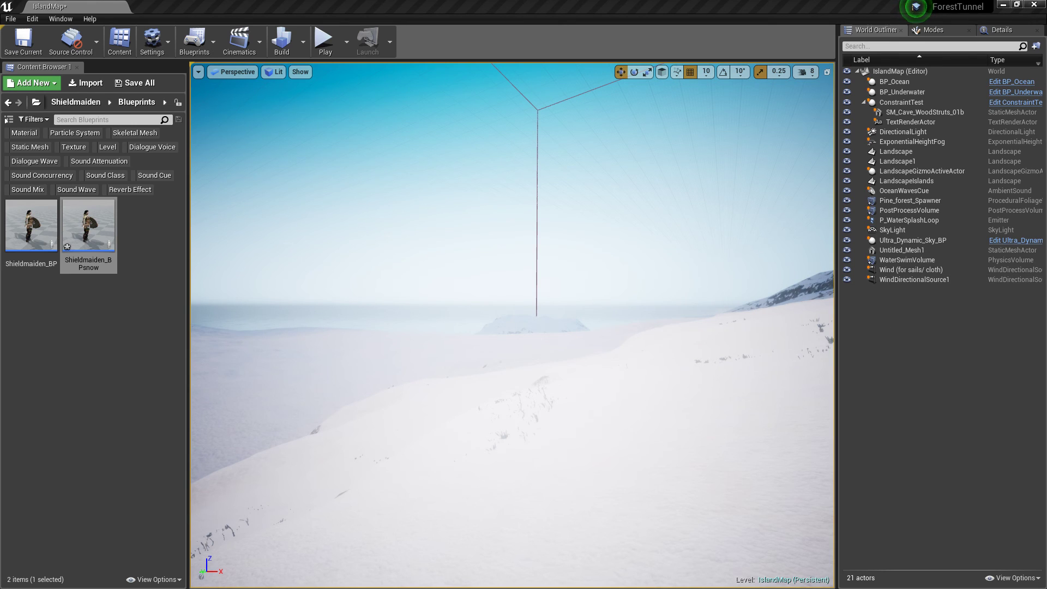
pyautogui.rightClick(561, 560)
pyautogui.click(612, 537)
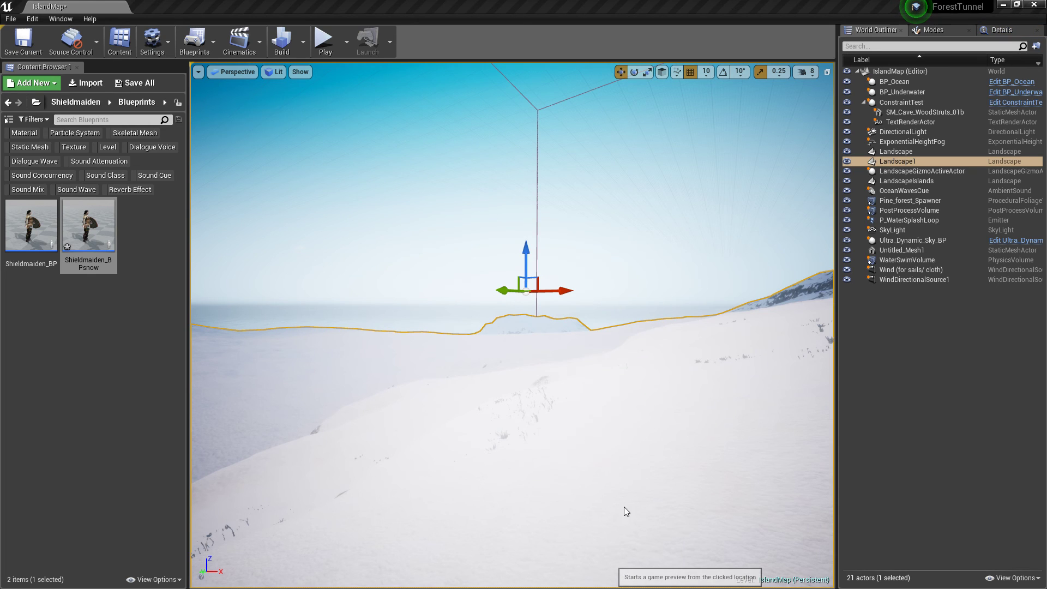
pyautogui.press('Escape')
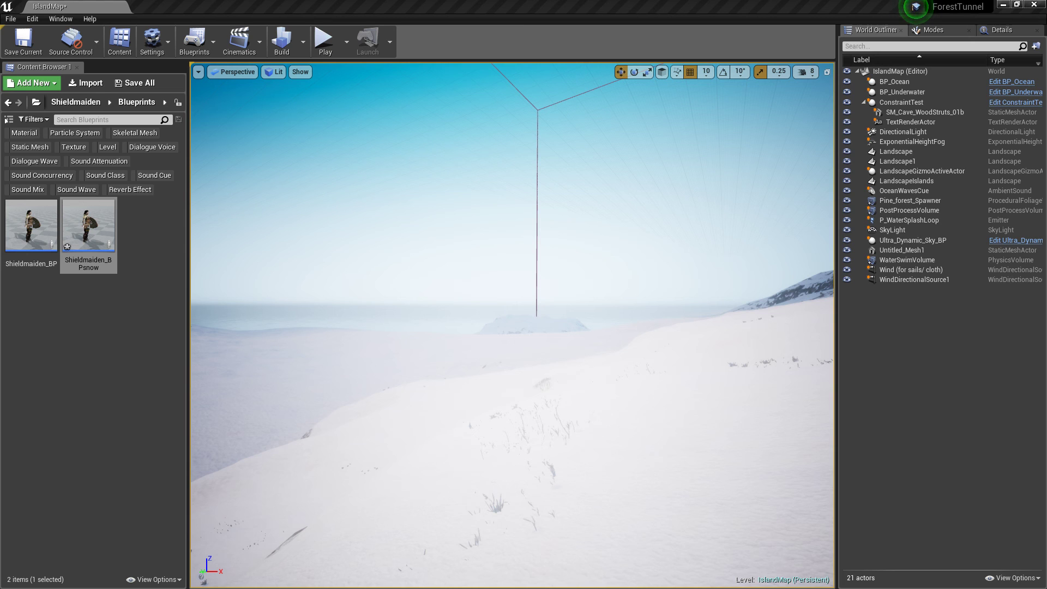
# Play-test from the slope facing the sea and walk forward to check the first-person view and falling snow
pyautogui.rightClick(567, 333)
pyautogui.click(608, 525)
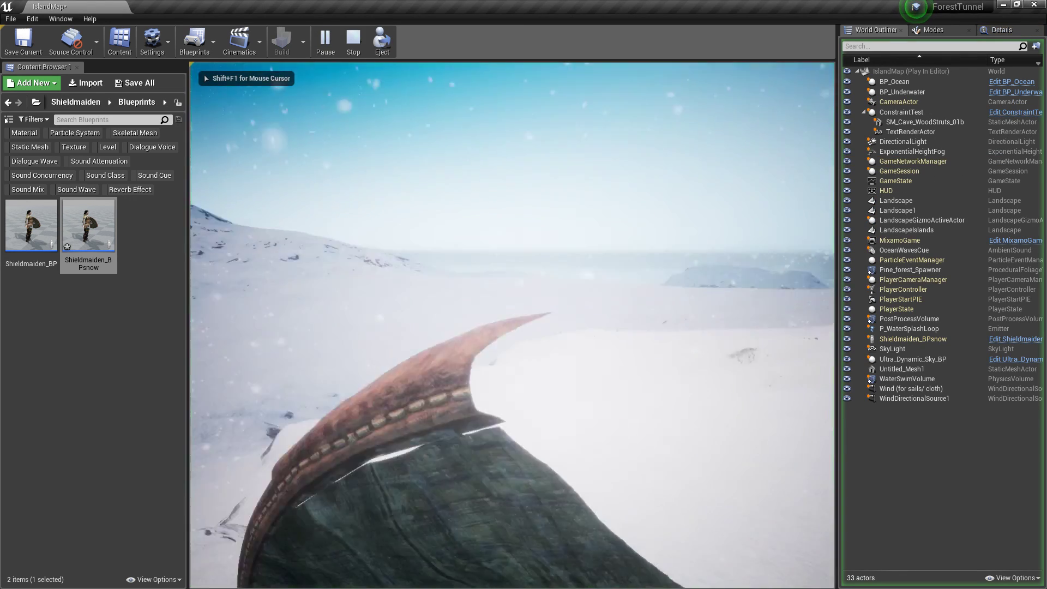
pyautogui.press('Escape')
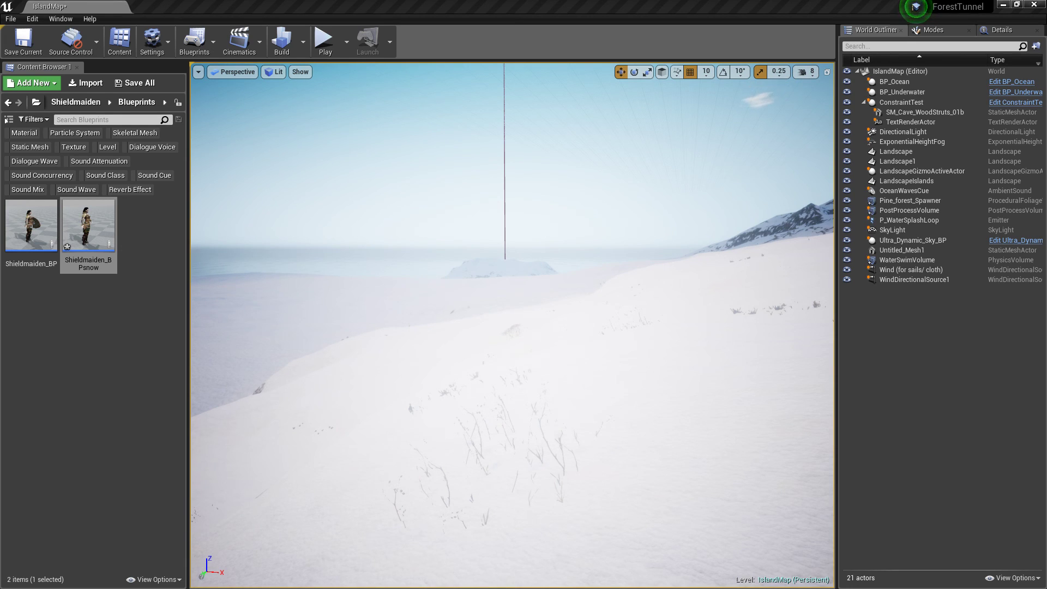
pyautogui.rightClick(590, 512)
pyautogui.click(643, 482)
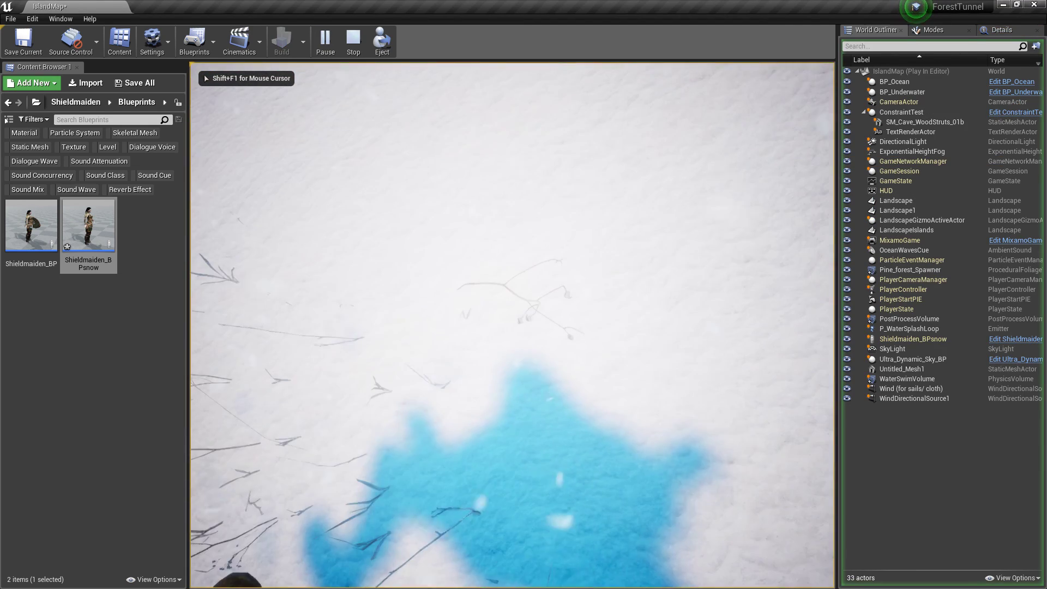
pyautogui.press('w')
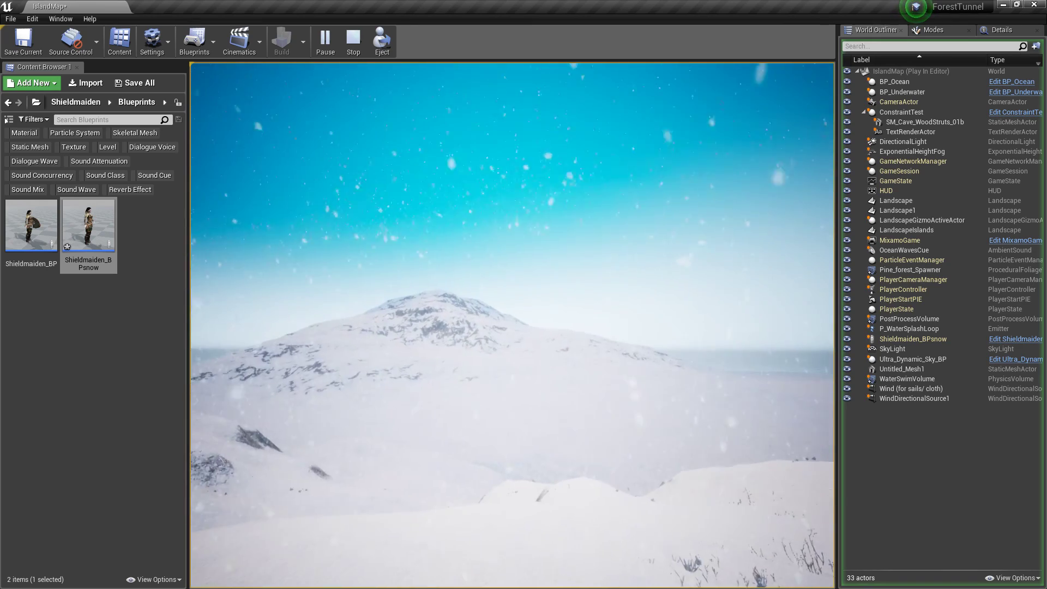
pyautogui.press('Escape')
# Select Ultra_Dynamic_Sky_BP and set its Cloud Density to 6.5 for an overcast sky
pyautogui.click(912, 240)
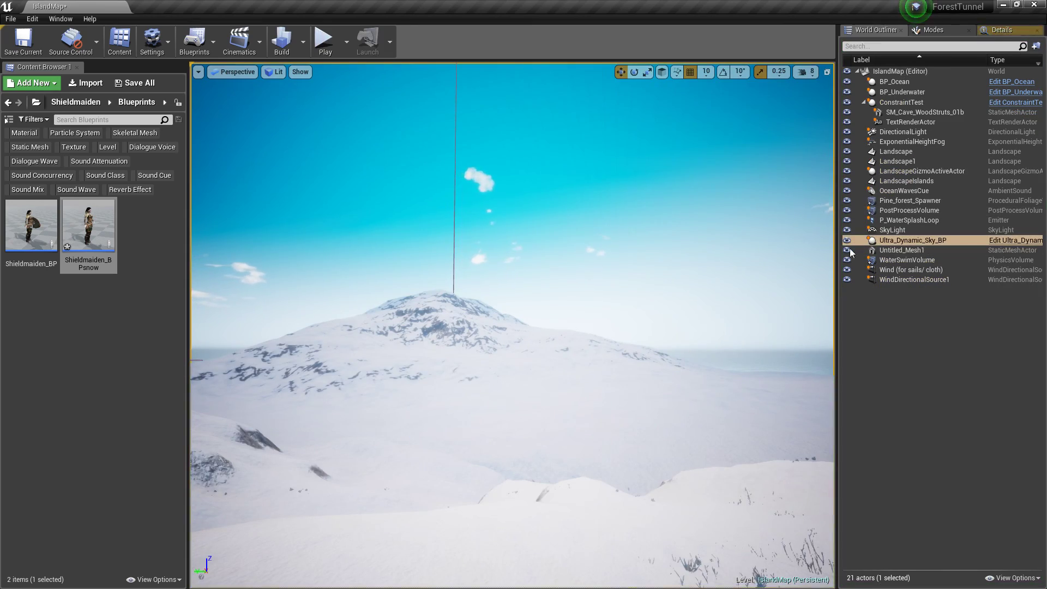
pyautogui.click(1001, 30)
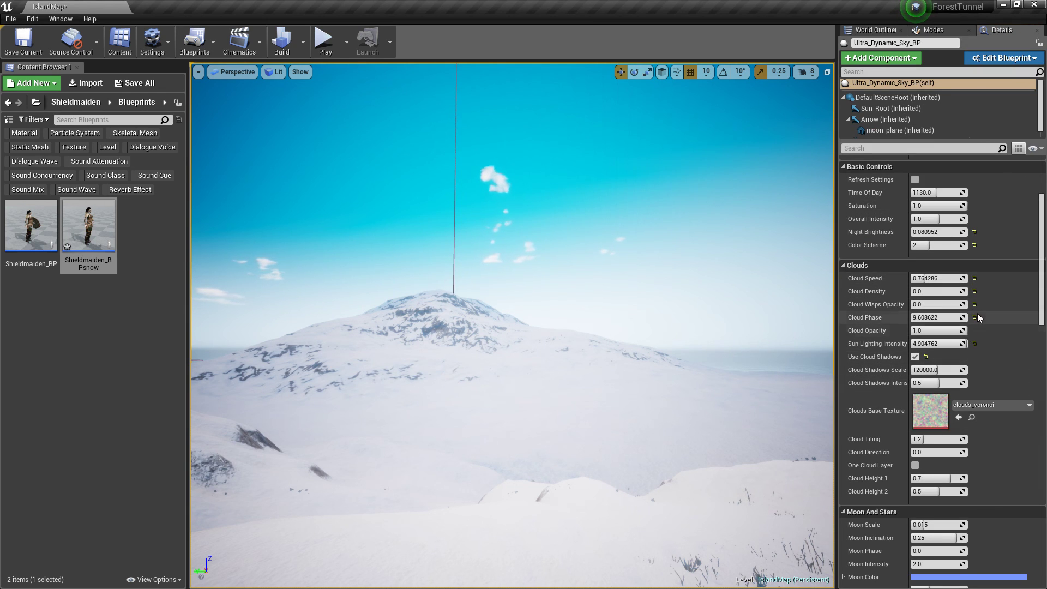
pyautogui.scroll(1, 932, 349)
pyautogui.moveTo(921, 309); pyautogui.dragTo(976, 309)
pyautogui.moveTo(512, 325); pyautogui.dragTo(447, 169, button='right')
pyautogui.moveTo(512, 229); pyautogui.dragTo(512, 338, button='right')
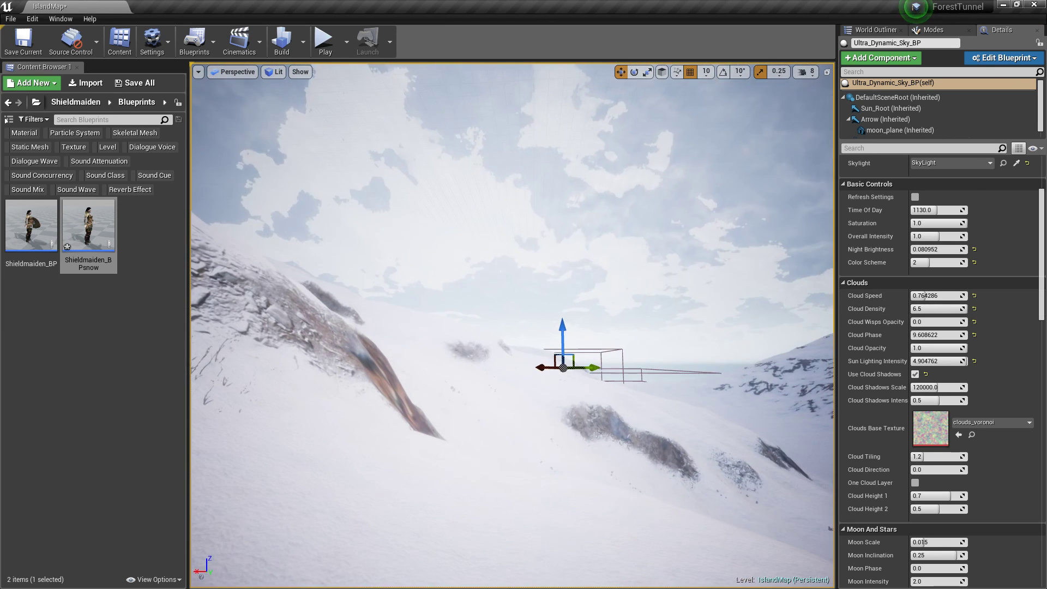
# Reset the sky's Sun Lighting Intensity to its default of 2.7 and advance Time Of Day toward evening
pyautogui.click(974, 361)
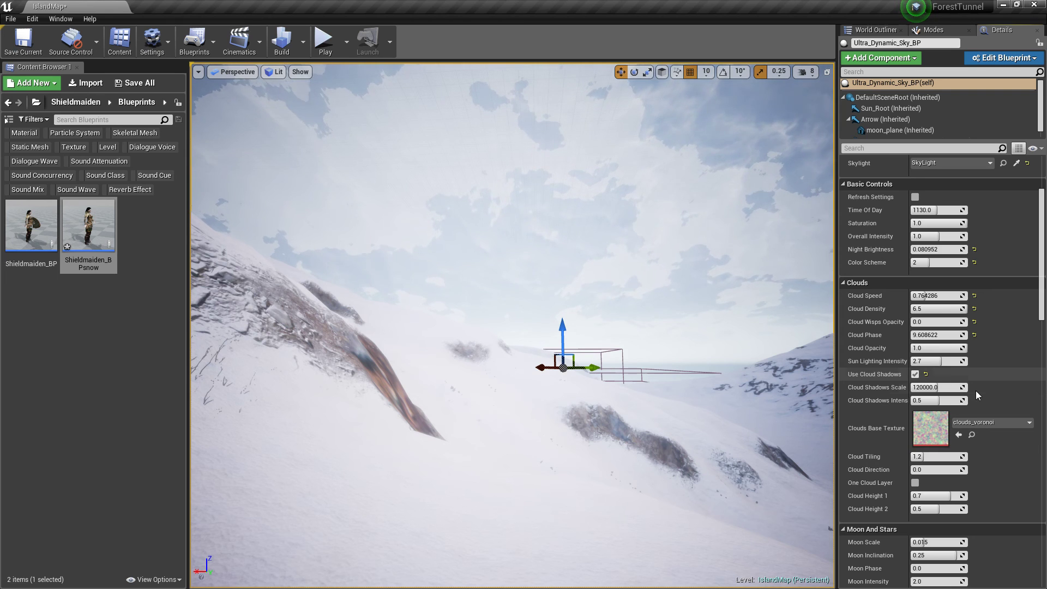
pyautogui.moveTo(938, 209)
pyautogui.mouseDown()
pyautogui.moveTo(971, 210)
pyautogui.moveTo(949, 210)
pyautogui.mouseUp()
pyautogui.moveTo(512, 325); pyautogui.dragTo(731, 308, button='right')
# Play-test the level from the valley slope, walking through the snowfall under the cloudy evening sky
pyautogui.rightClick(598, 477)
pyautogui.click(642, 441)
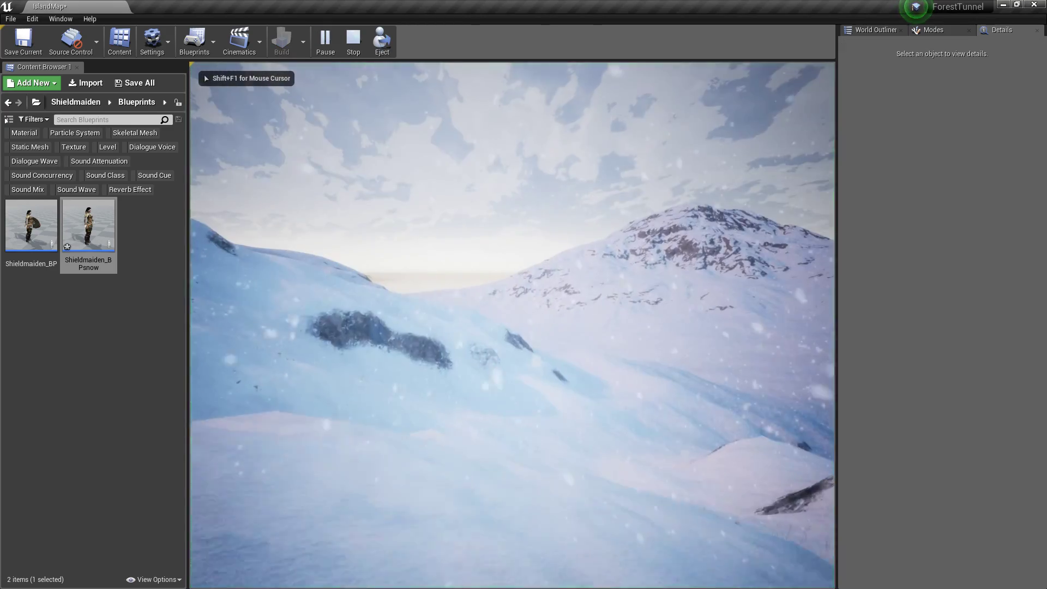
pyautogui.press('w')
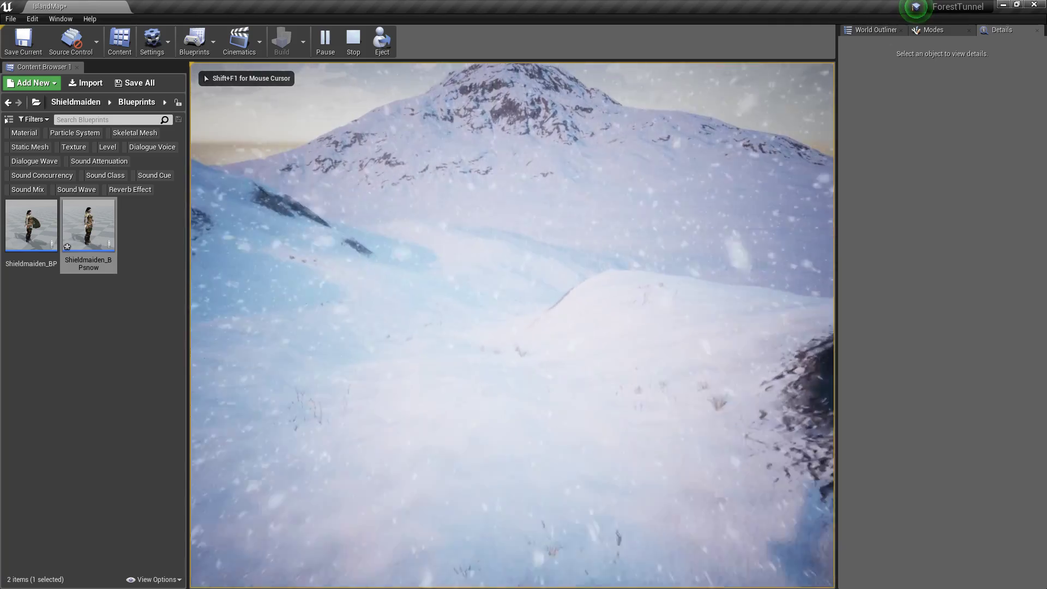
pyautogui.press('w')
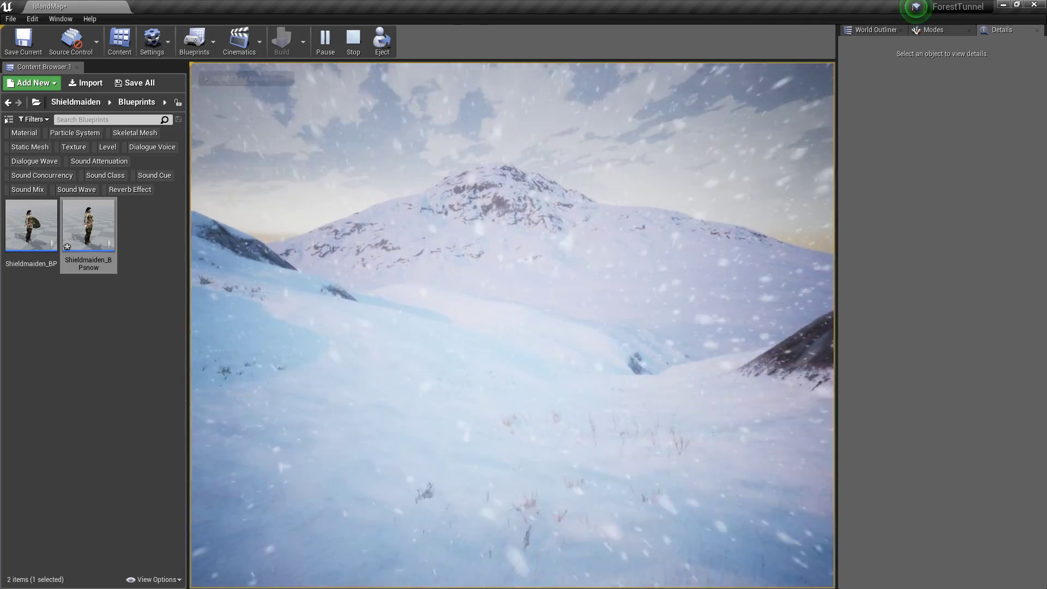
pyautogui.press('w')
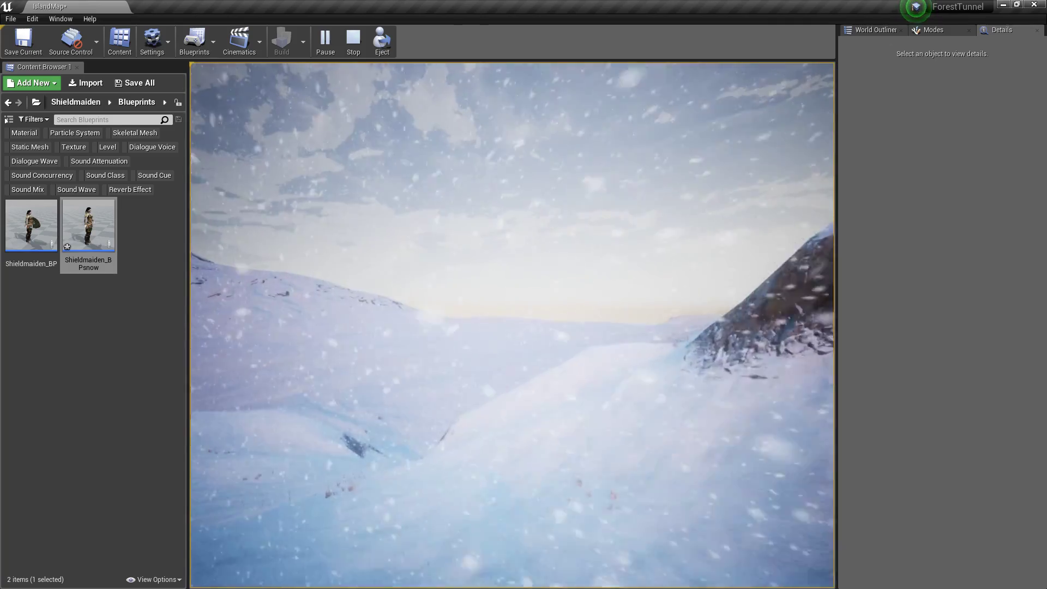
pyautogui.press('w')
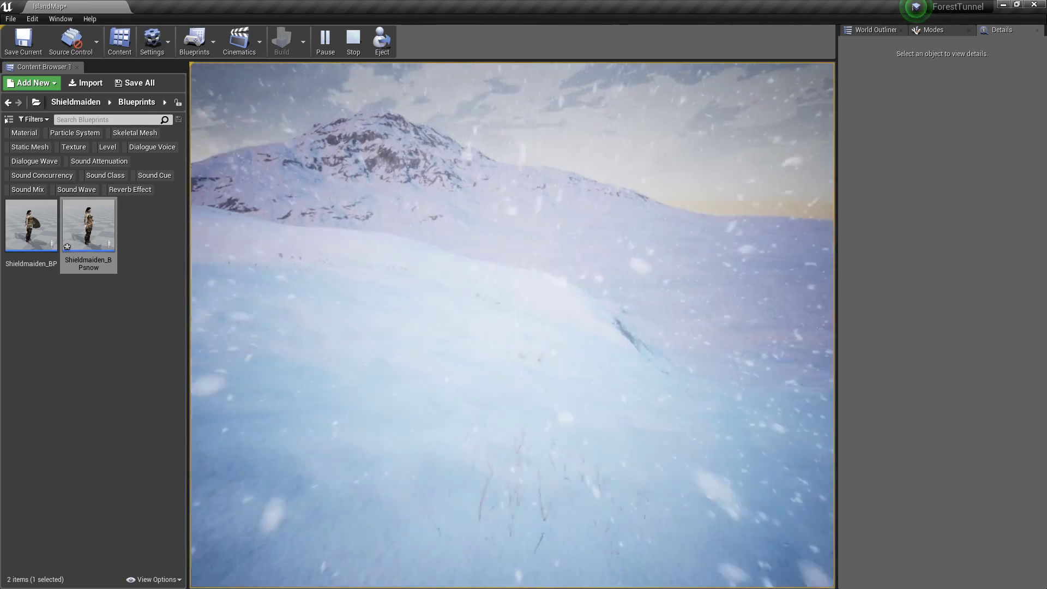
pyautogui.press('w')
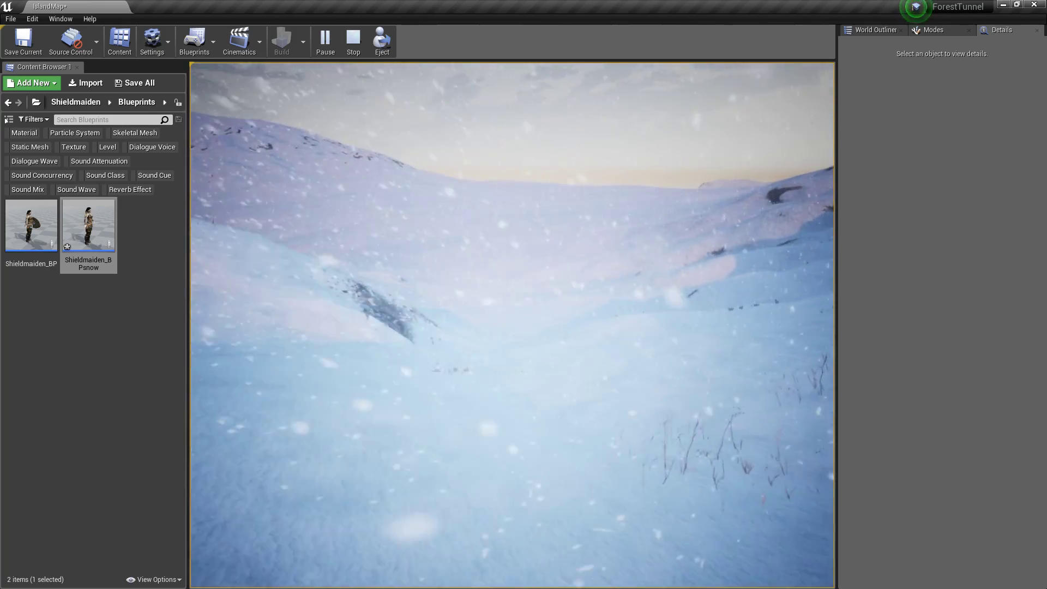
pyautogui.press('w')
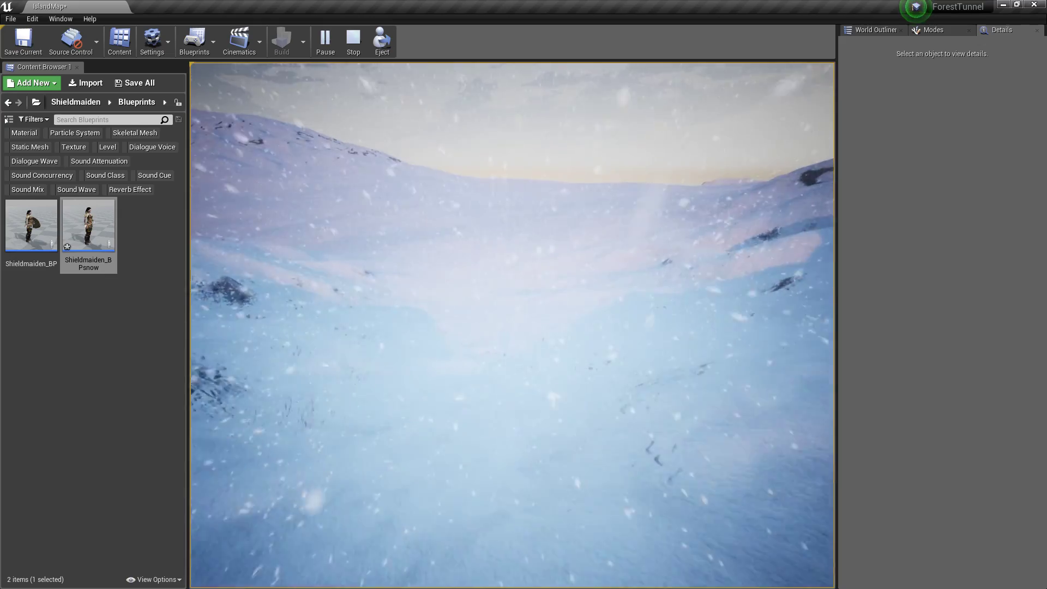
pyautogui.press('w')
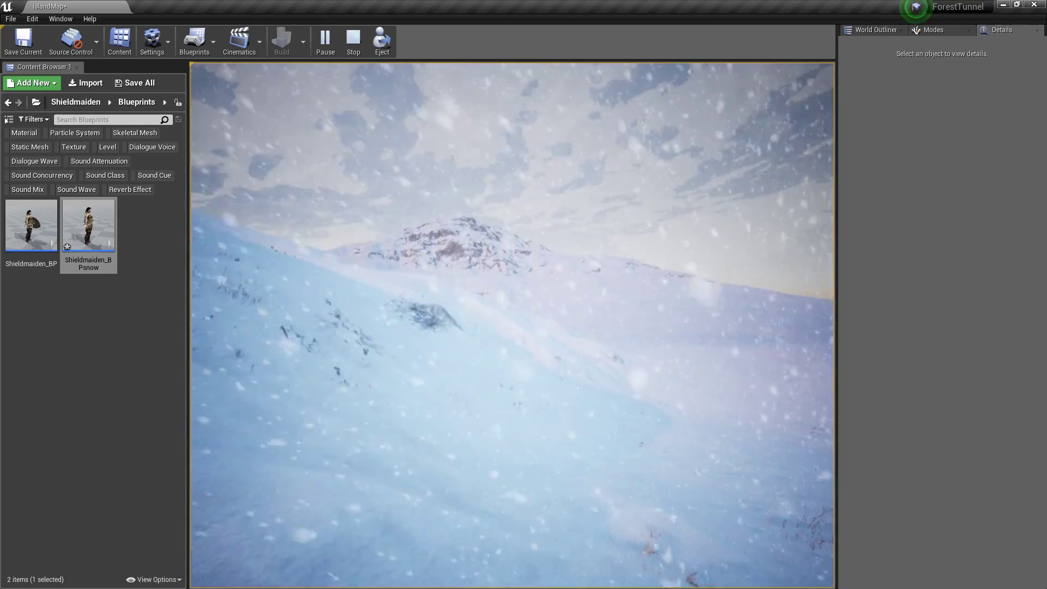
pyautogui.press('w')
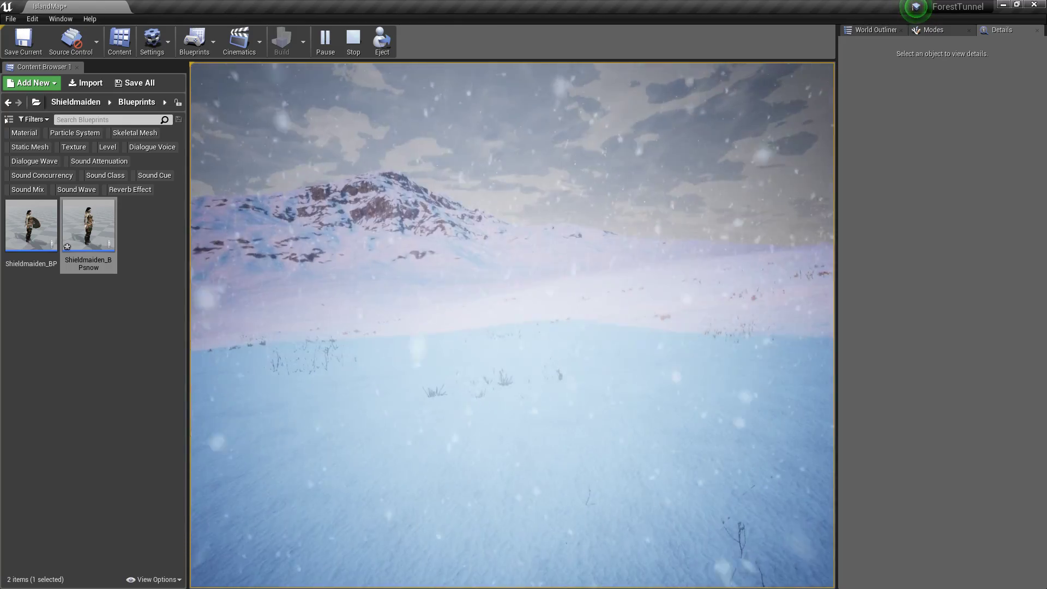
pyautogui.press('Escape')
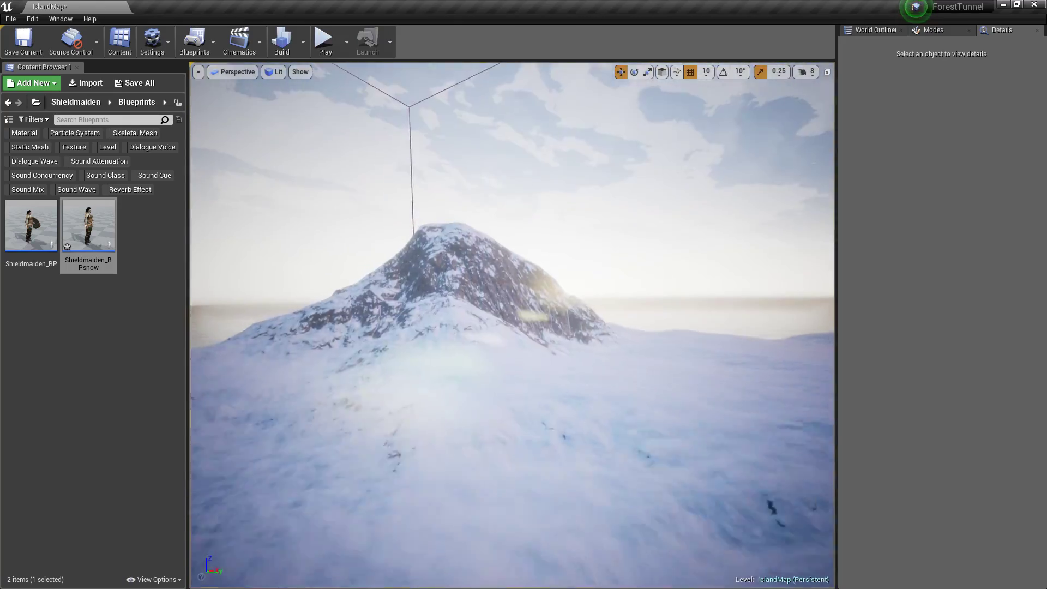
# Play-test from the top of the snowy mountain and walk across the summit to check the snowfall and view
pyautogui.moveTo(511, 325); pyautogui.dragTo(404, 388, button='right')
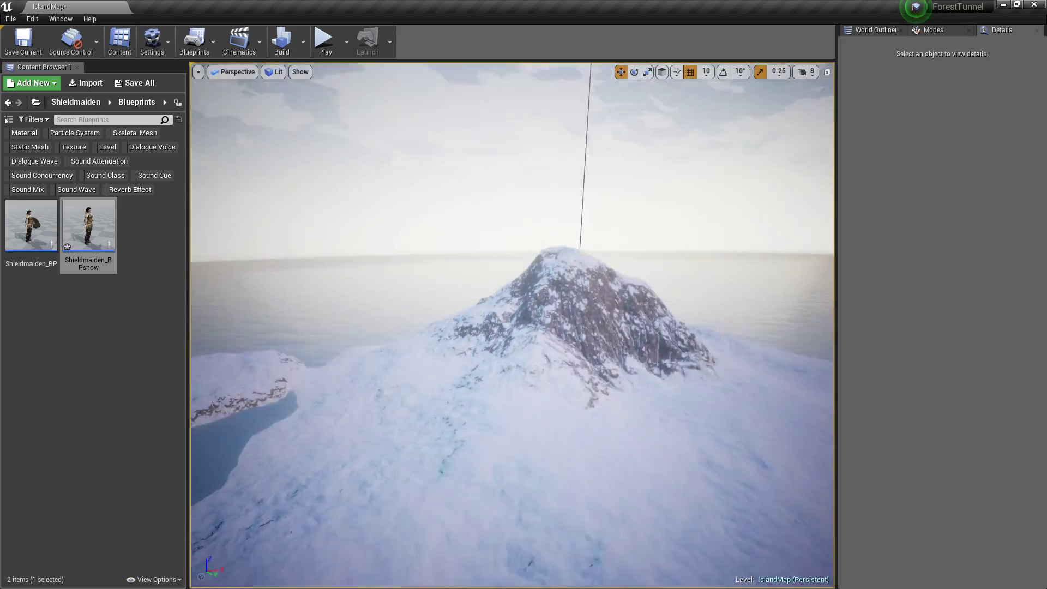
pyautogui.moveTo(620, 120); pyautogui.dragTo(685, 245, button='right')
pyautogui.rightClick(454, 312)
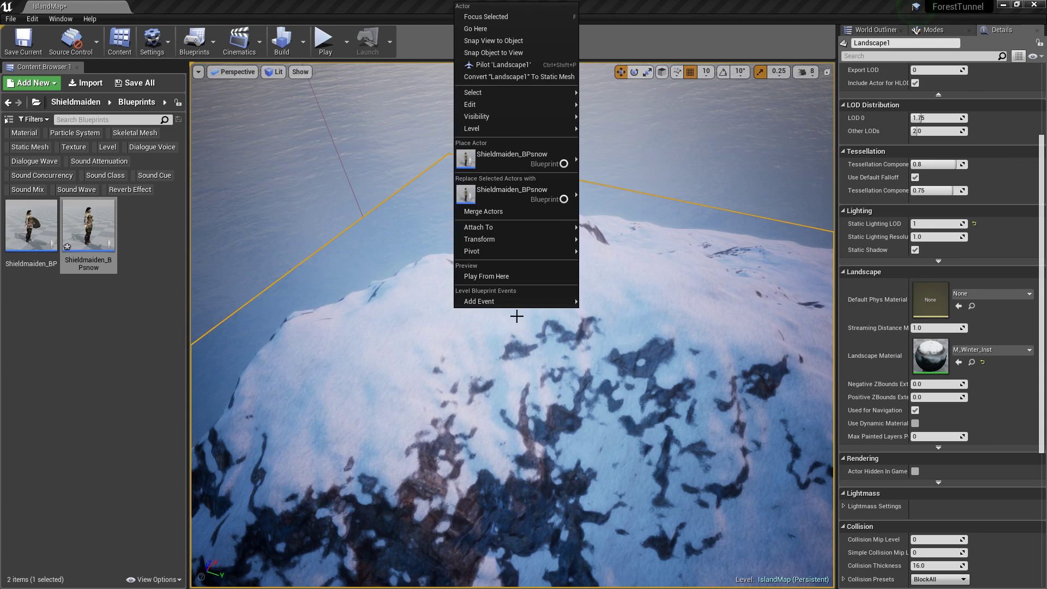
pyautogui.click(506, 277)
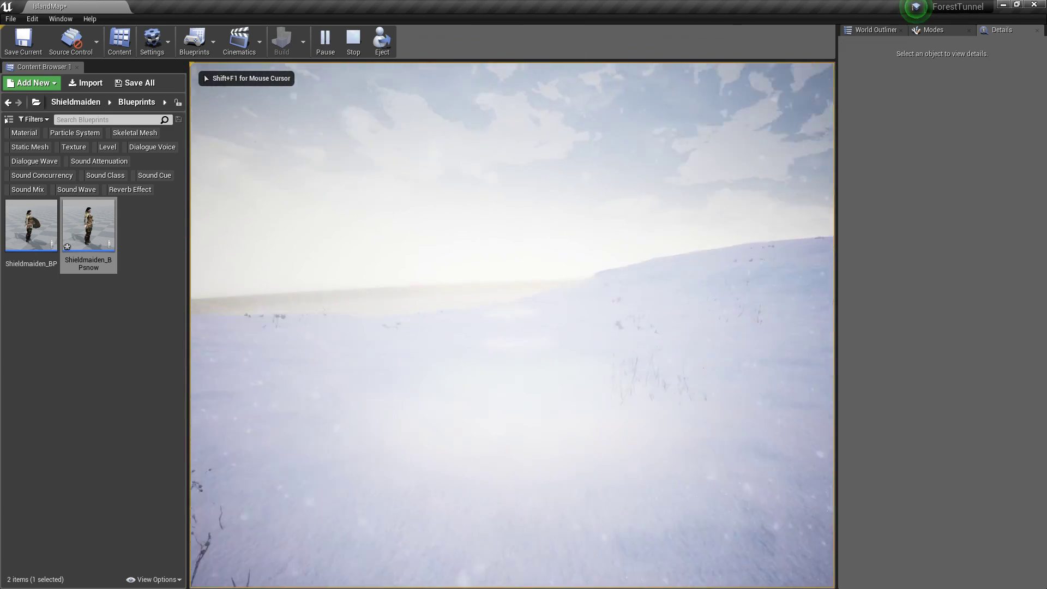
pyautogui.press('w')
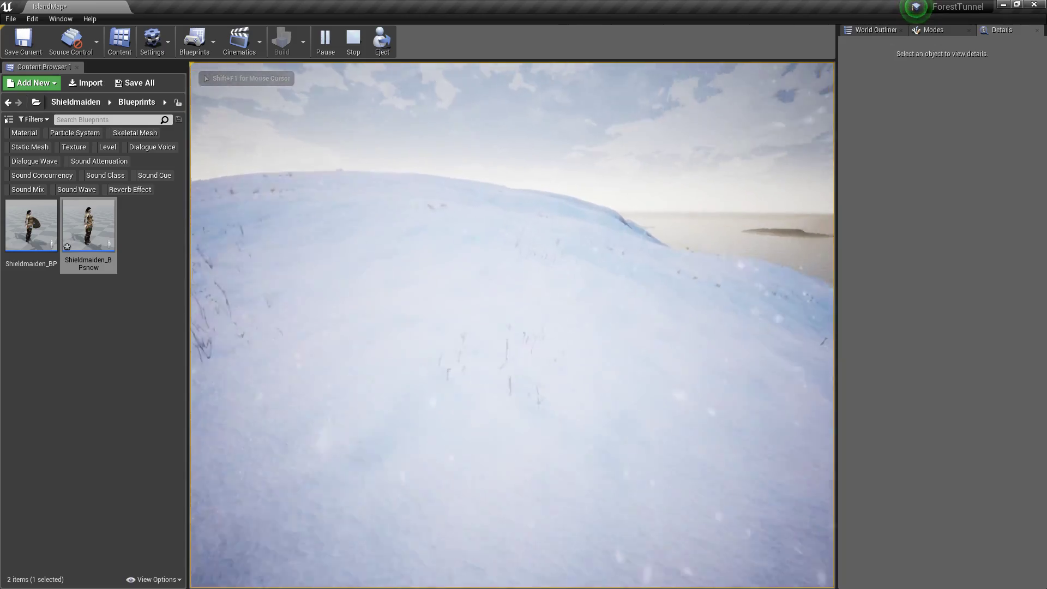
pyautogui.press('w')
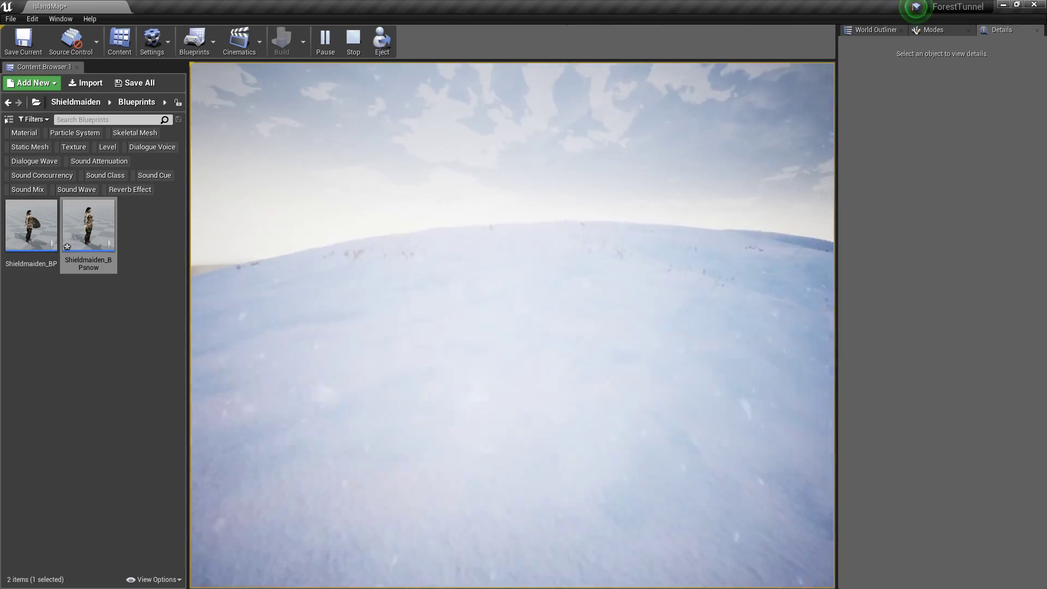
pyautogui.press('w')
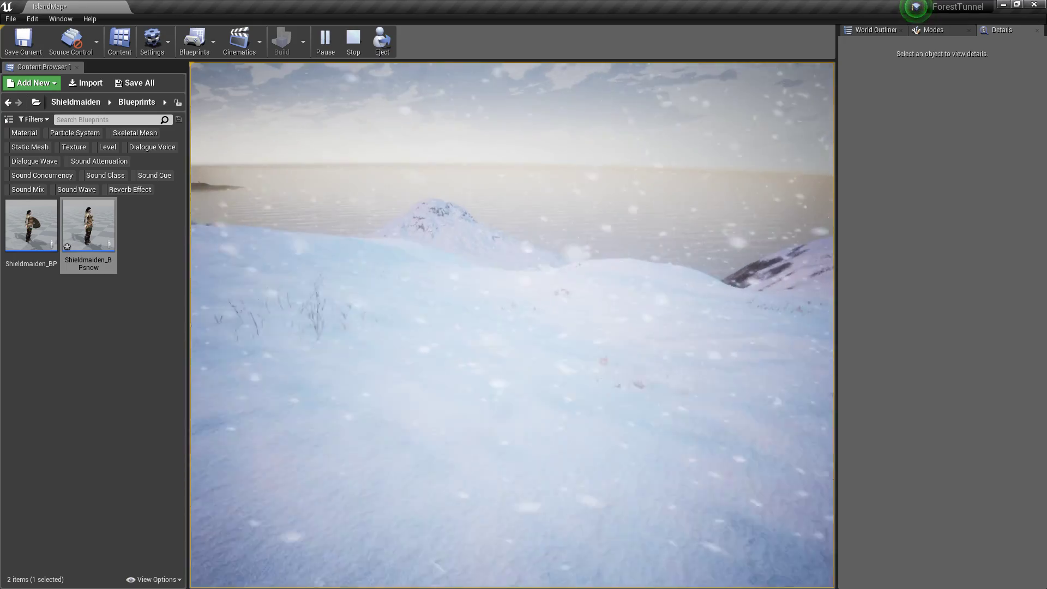
pyautogui.press('w')
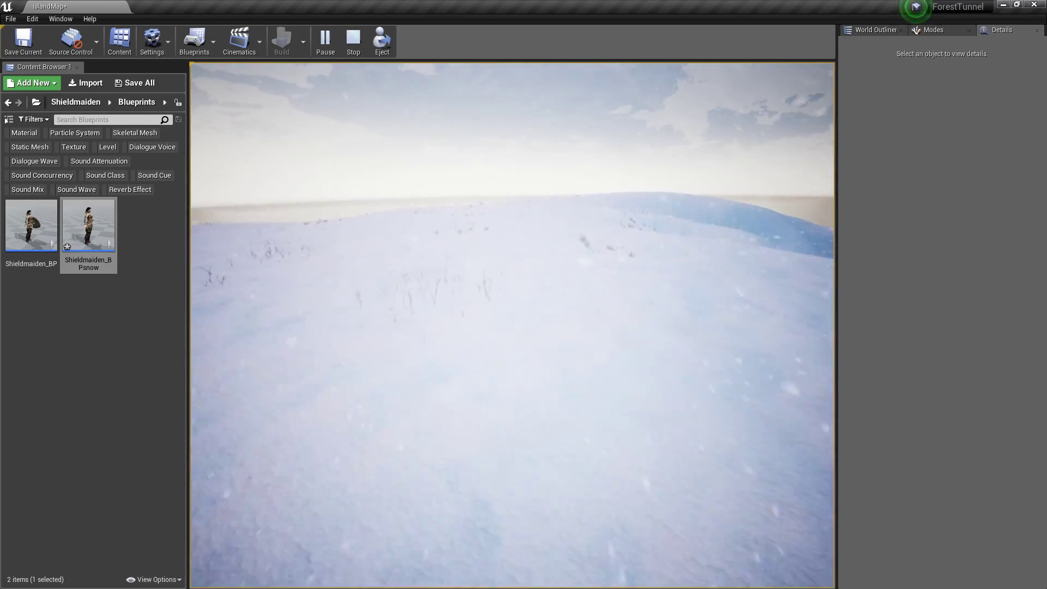
pyautogui.press('w')
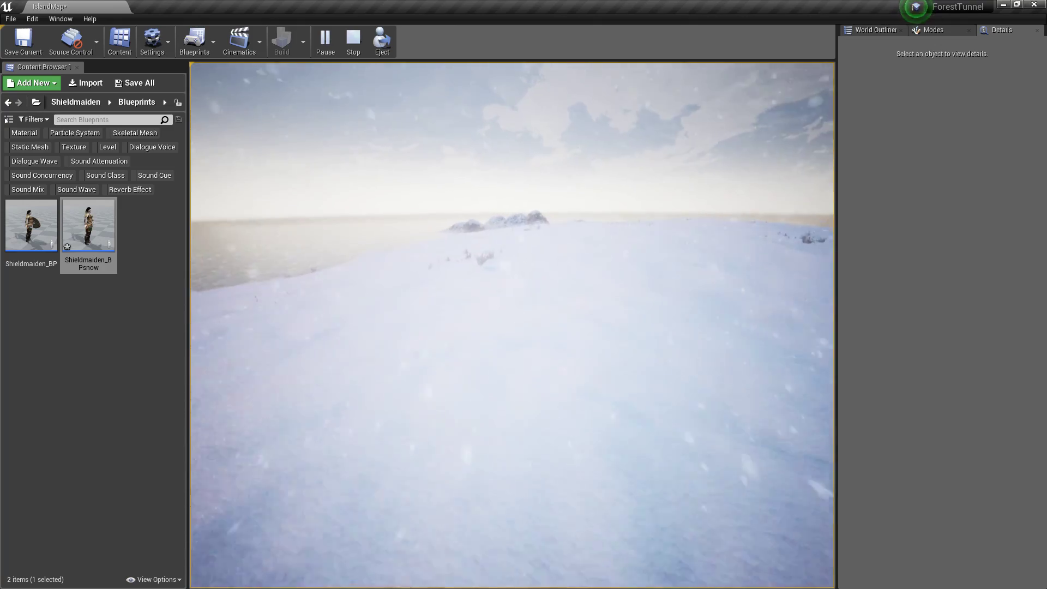
# Walk onward over the snowy ridge and down the rocky slope to check the snowfall, and end the play-test
pyautogui.press('w')
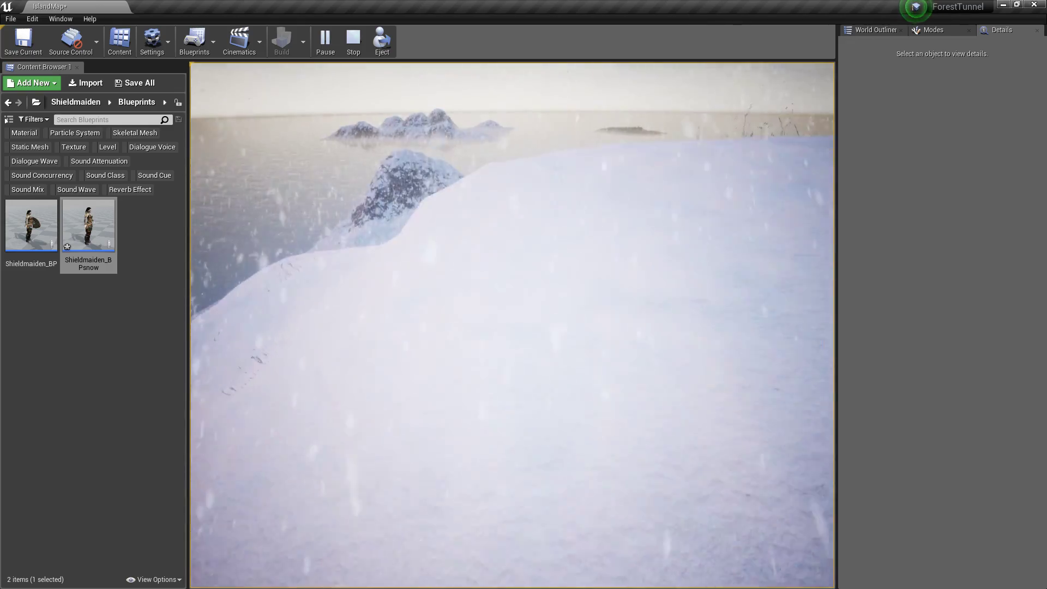
pyautogui.press('w')
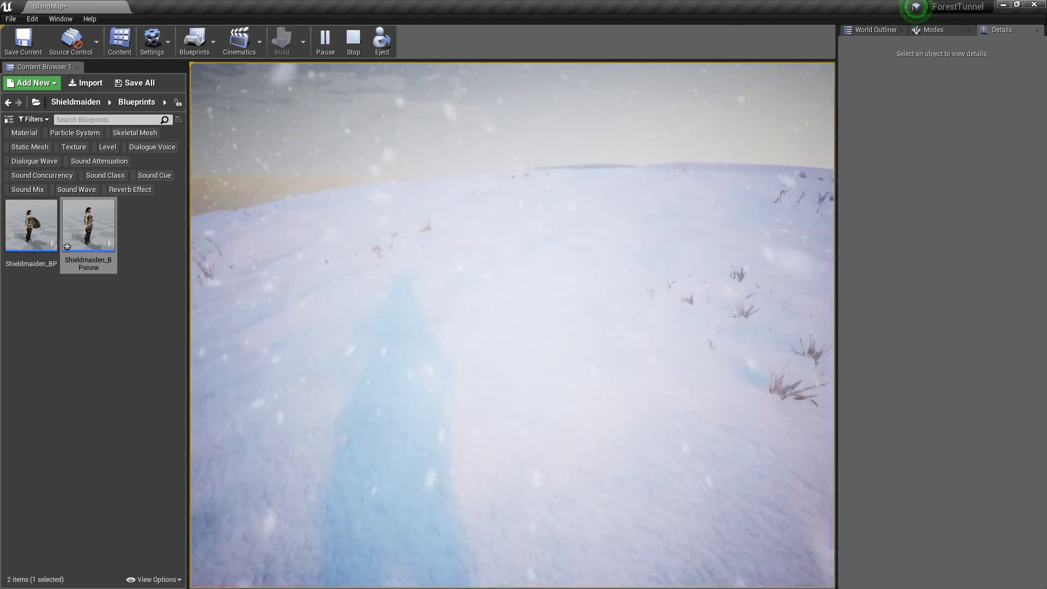
pyautogui.press('w')
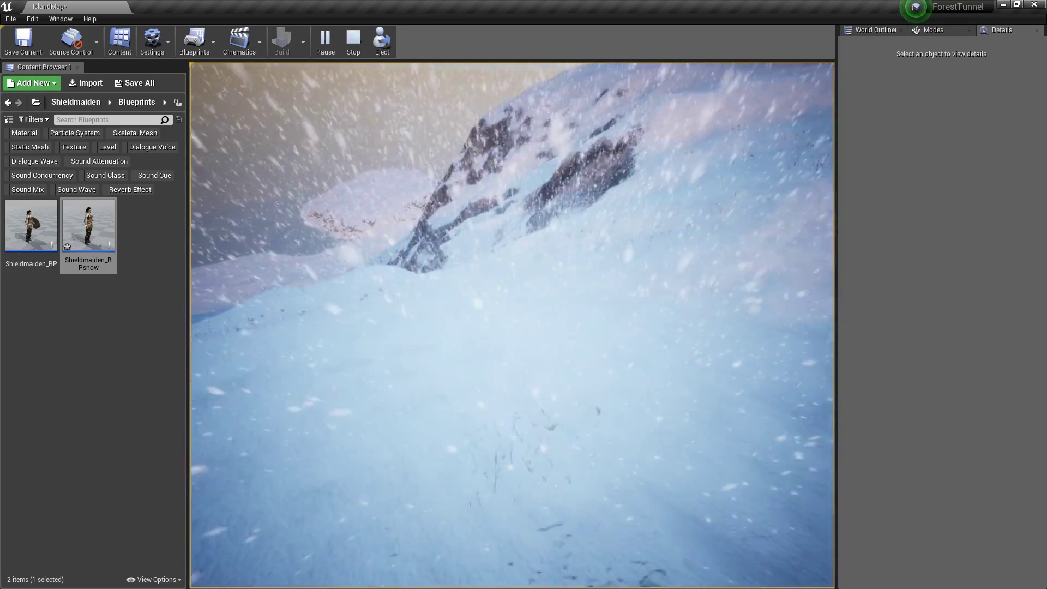
pyautogui.press('Escape')
# Play-test from the flat snowy valley floor facing the mountains, walking through the snowfall in full-screen view
pyautogui.press('w')
pyautogui.moveTo(512, 325); pyautogui.dragTo(817, 393, button='right')
pyautogui.press('w')
pyautogui.press('s')
pyautogui.press('s')
pyautogui.press('w')
pyautogui.press('w')
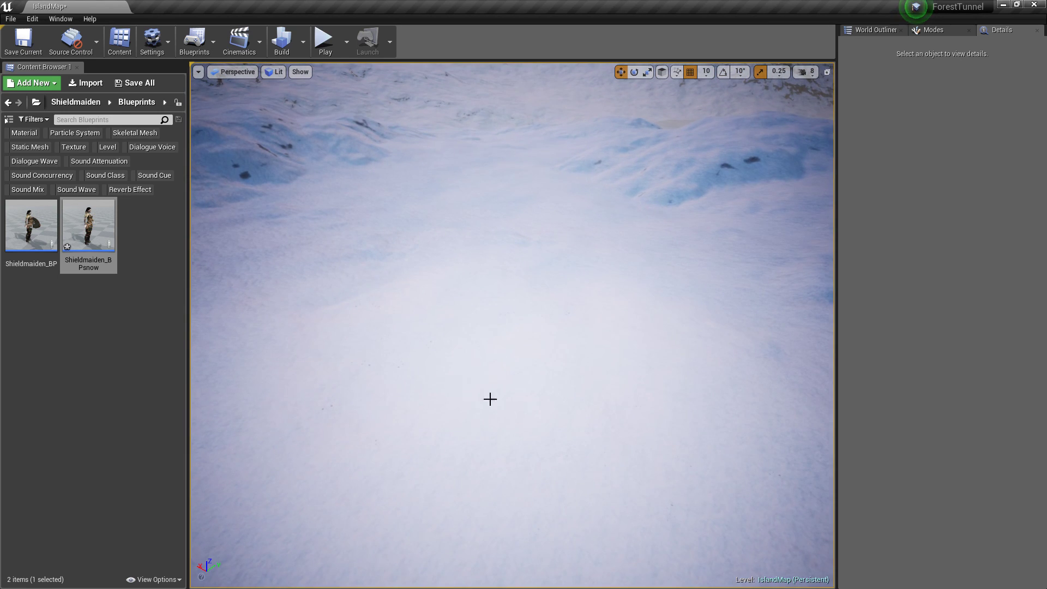
pyautogui.rightClick(493, 402)
pyautogui.click(557, 371)
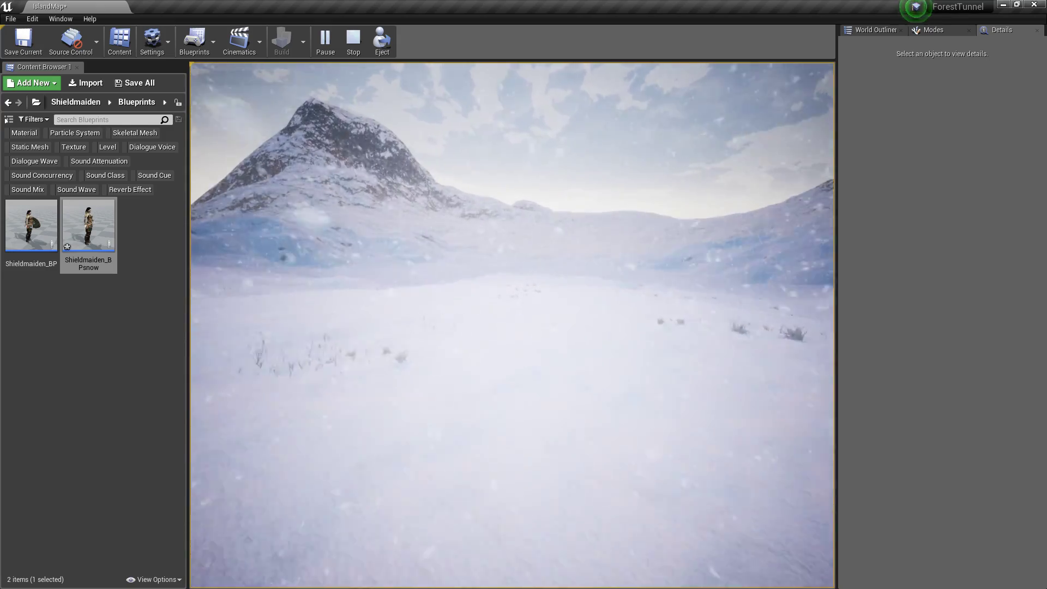
pyautogui.press('w')
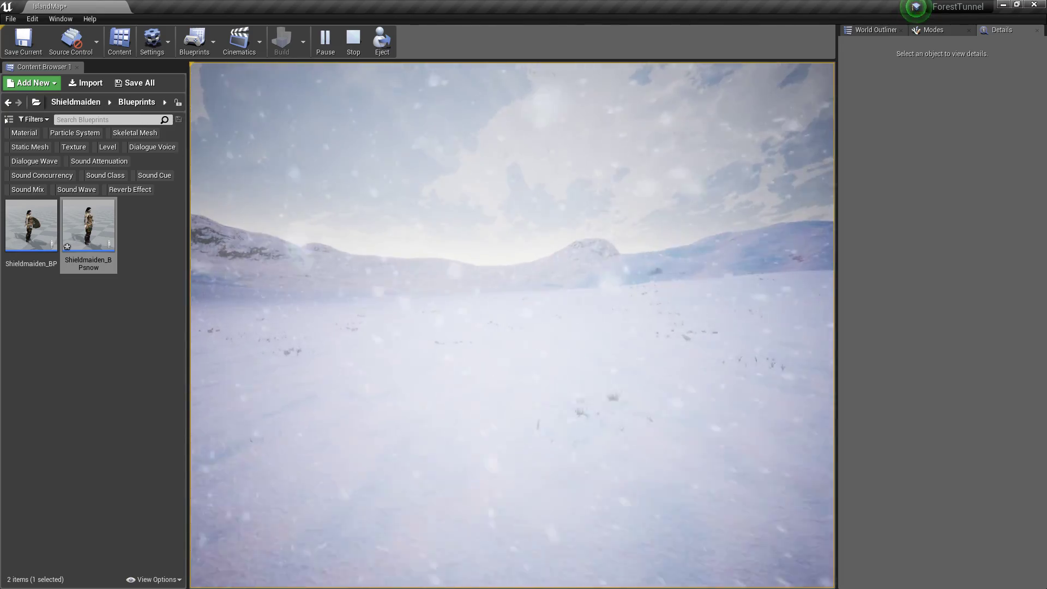
pyautogui.press('F11')
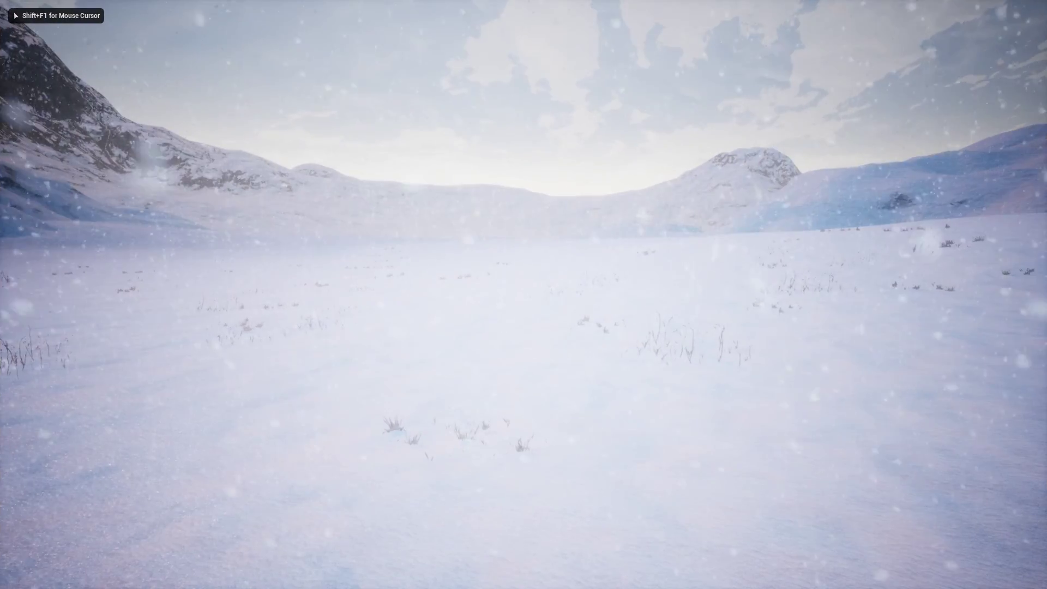